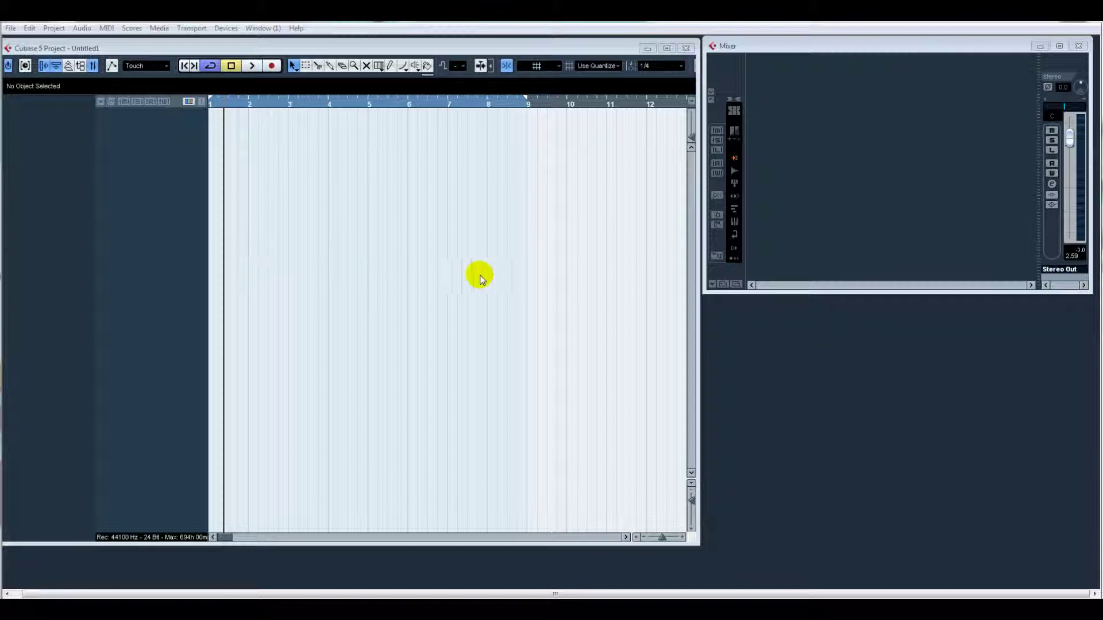
Add five stereo audio tracks, Audio 01 to Audio 05, from the track list's Add Audio Track option
click(136, 200)
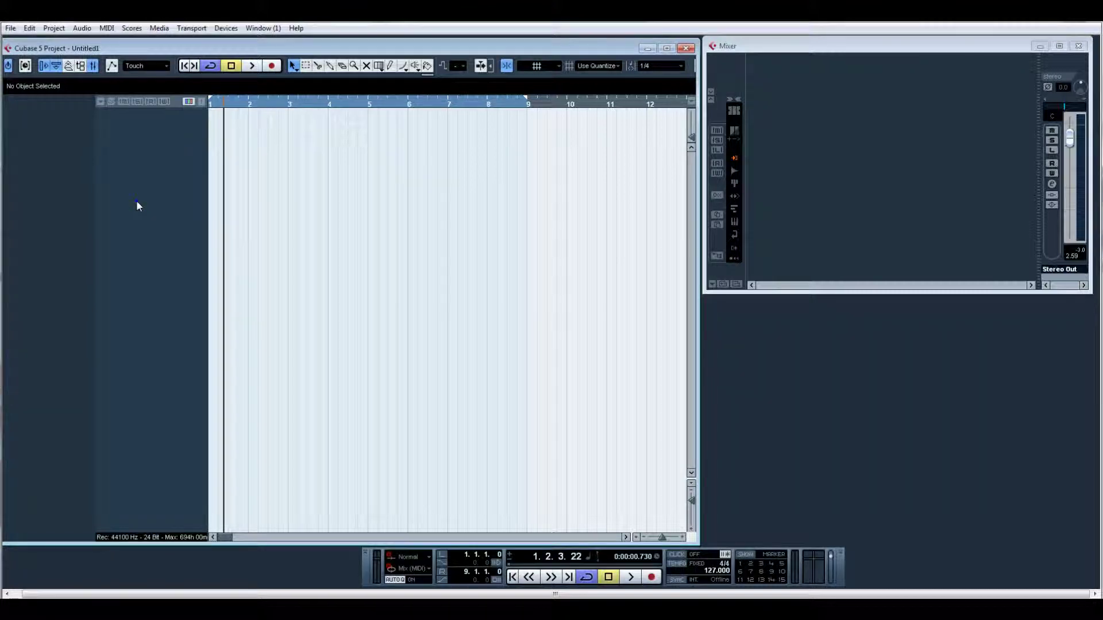
right_click(136, 200)
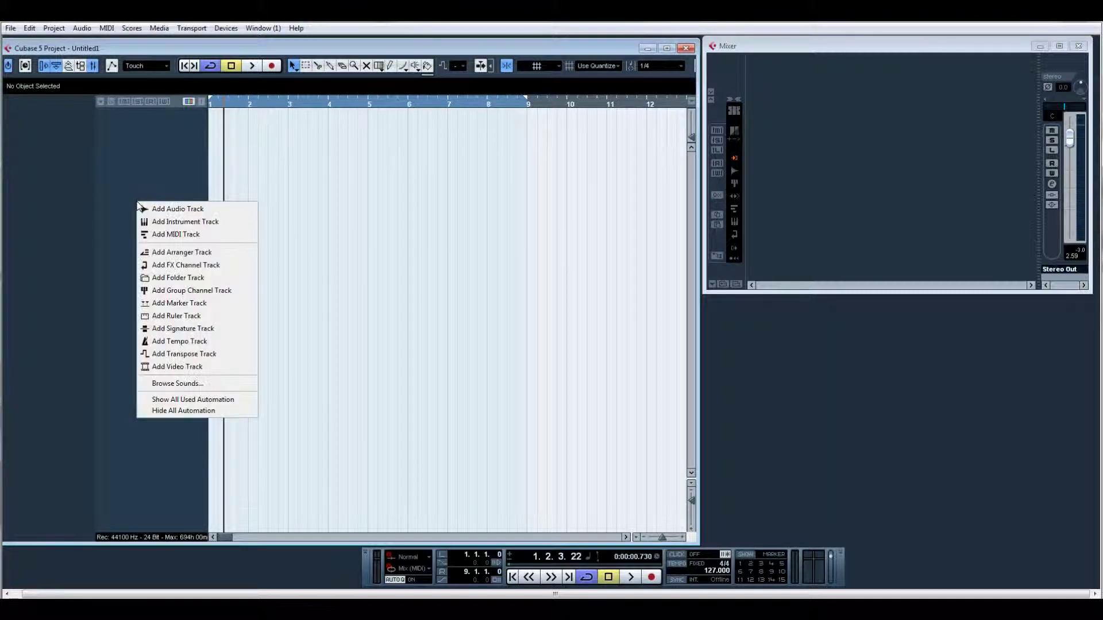
click(178, 208)
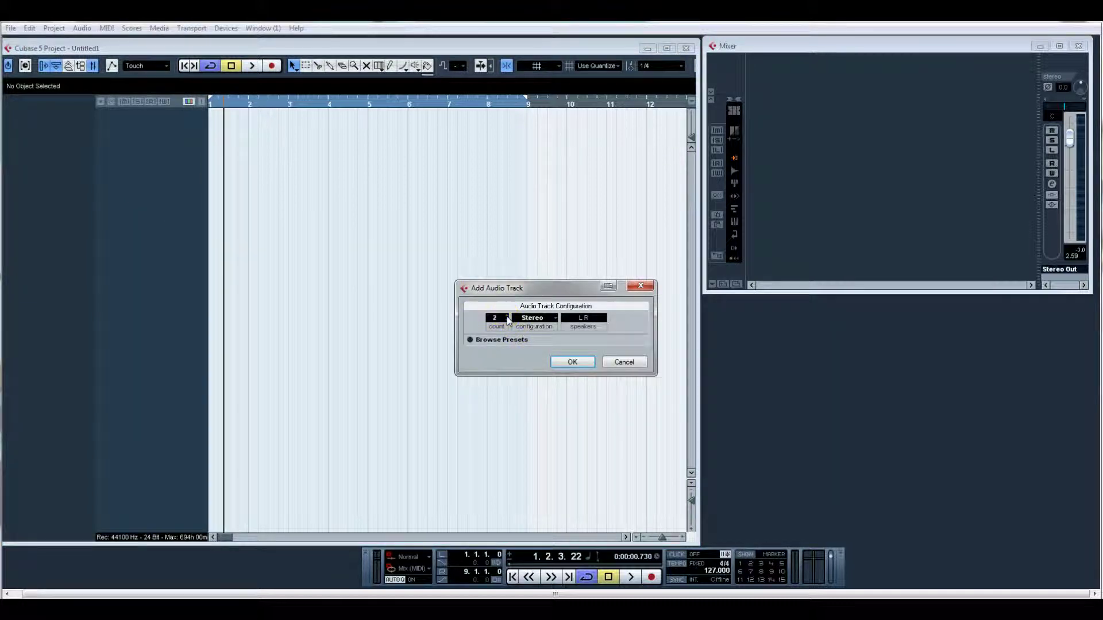
click(573, 363)
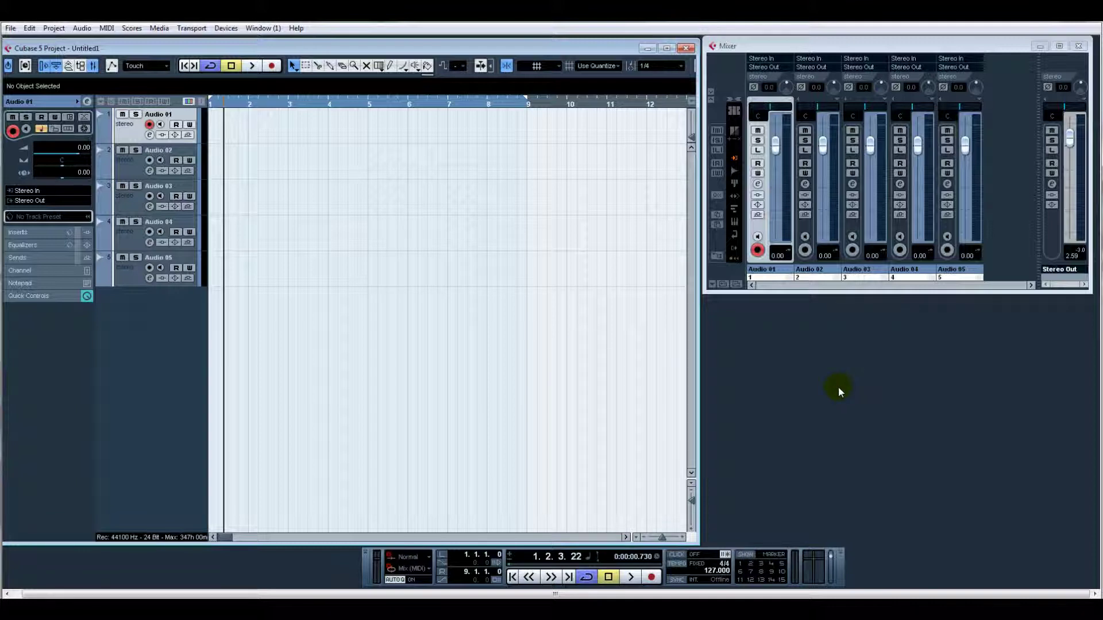
Load Battery 3 into VST Instrument slots 1–3, creating a MIDI track for each
key(F11)
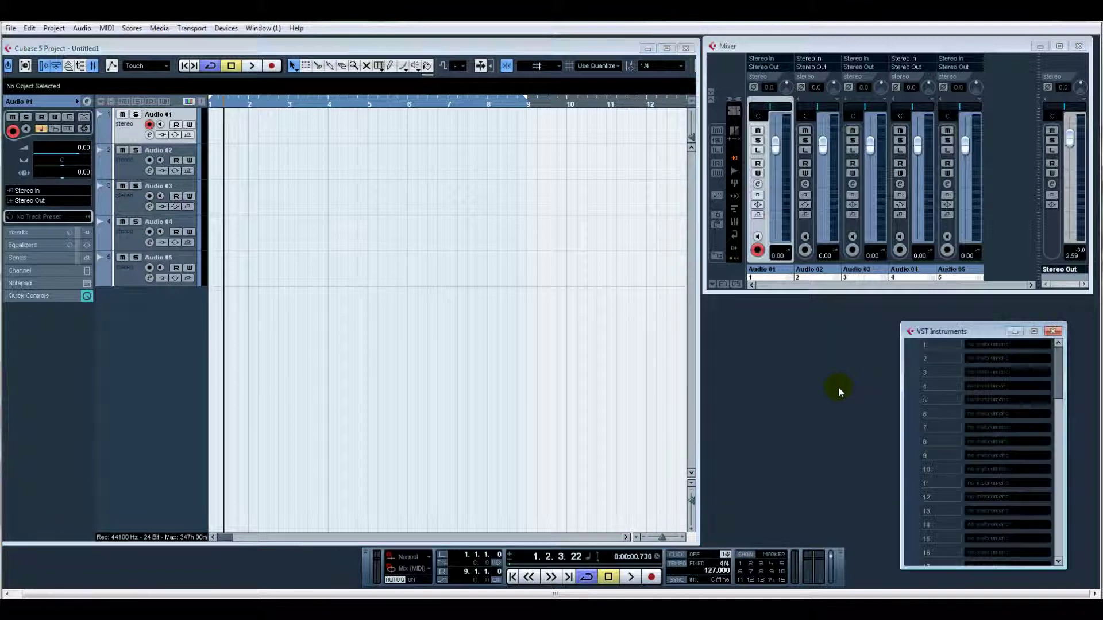
click(970, 342)
drag(970, 342, 1001, 418)
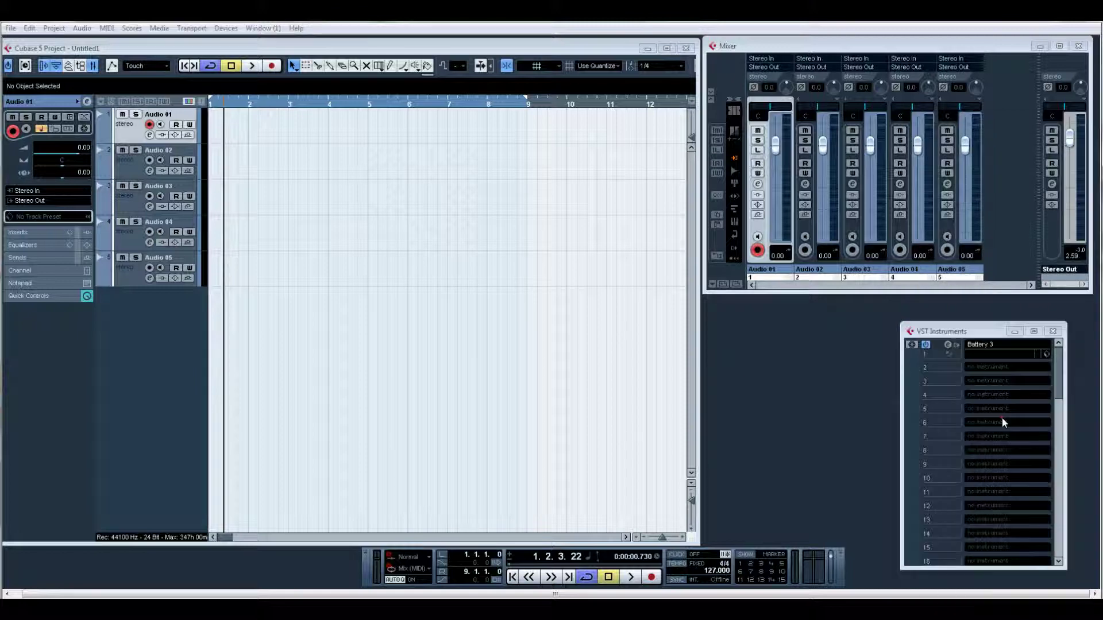
click(524, 348)
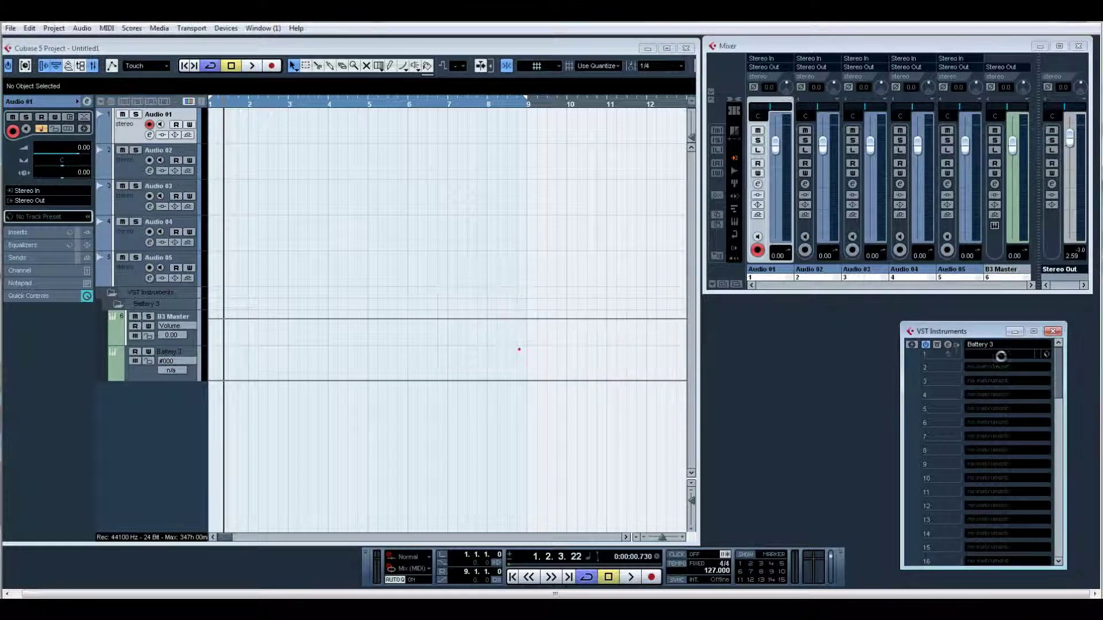
drag(1001, 374, 1002, 420)
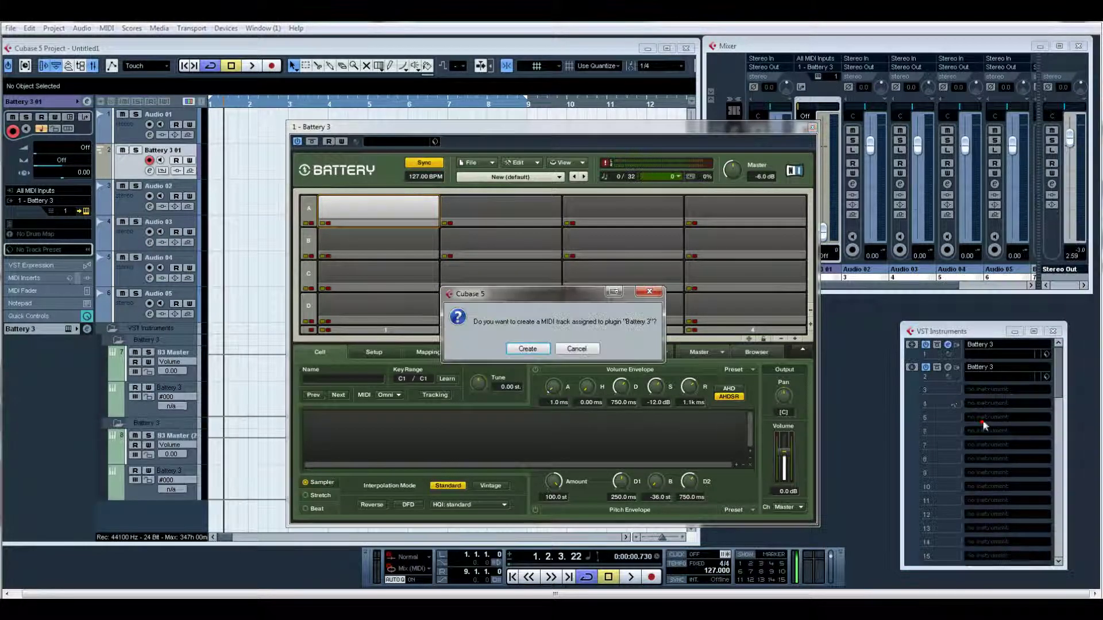
click(533, 352)
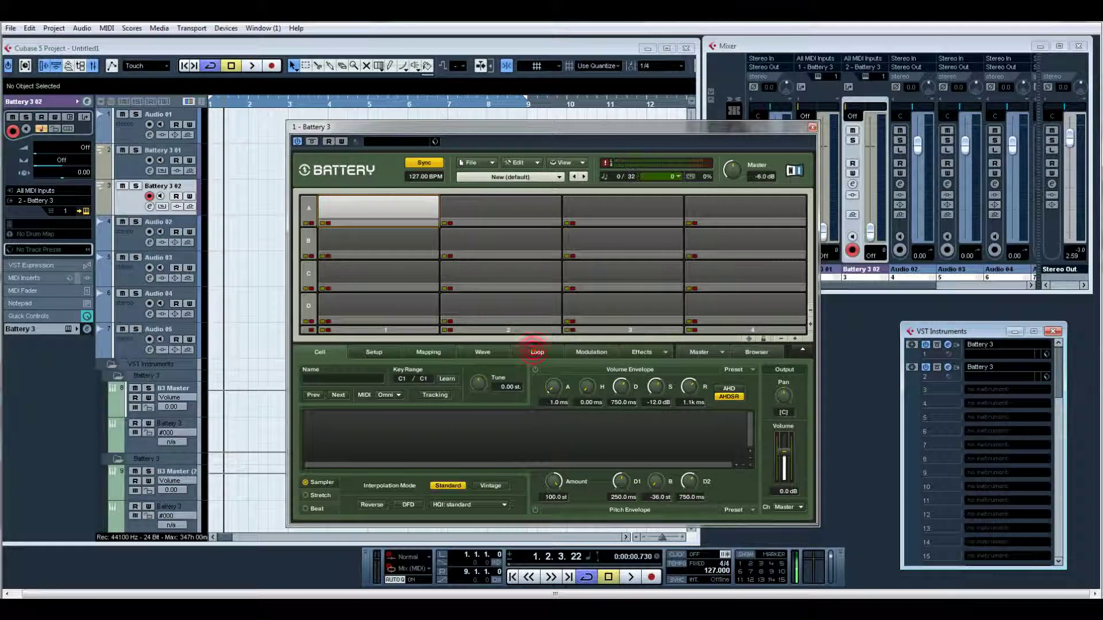
click(995, 401)
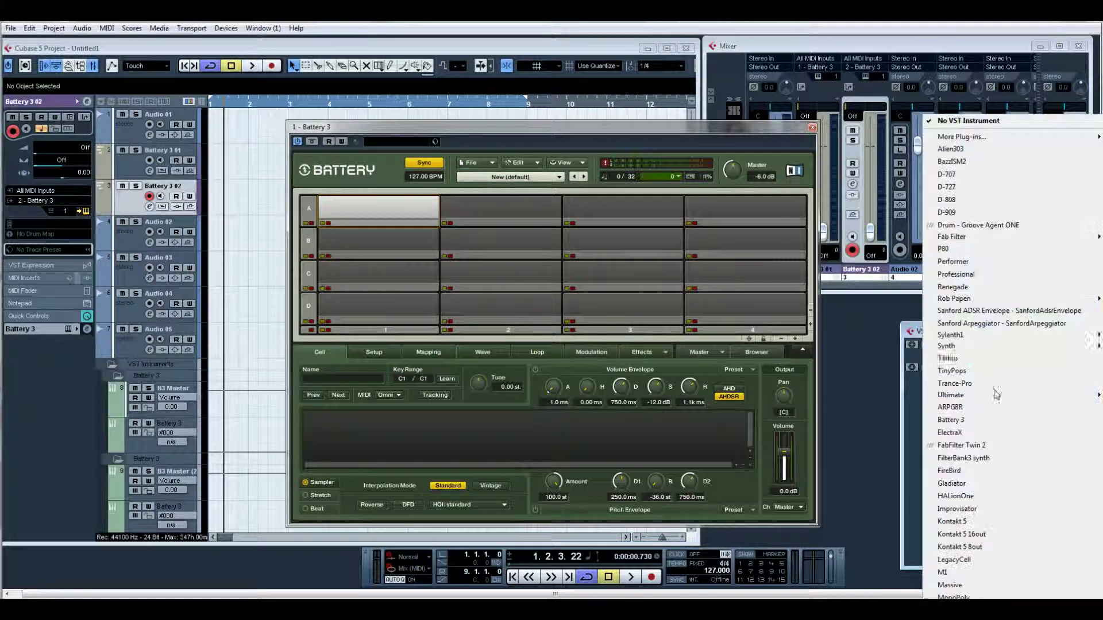
click(984, 419)
click(529, 345)
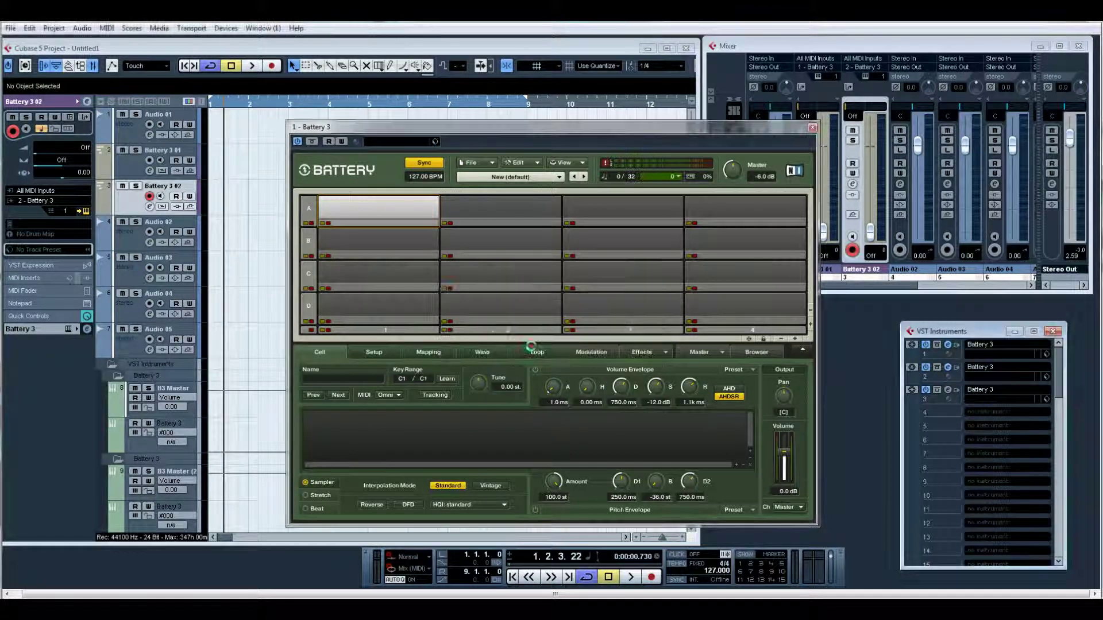
Collapse the VST Instruments folder track and close the Battery 3 editors
click(115, 398)
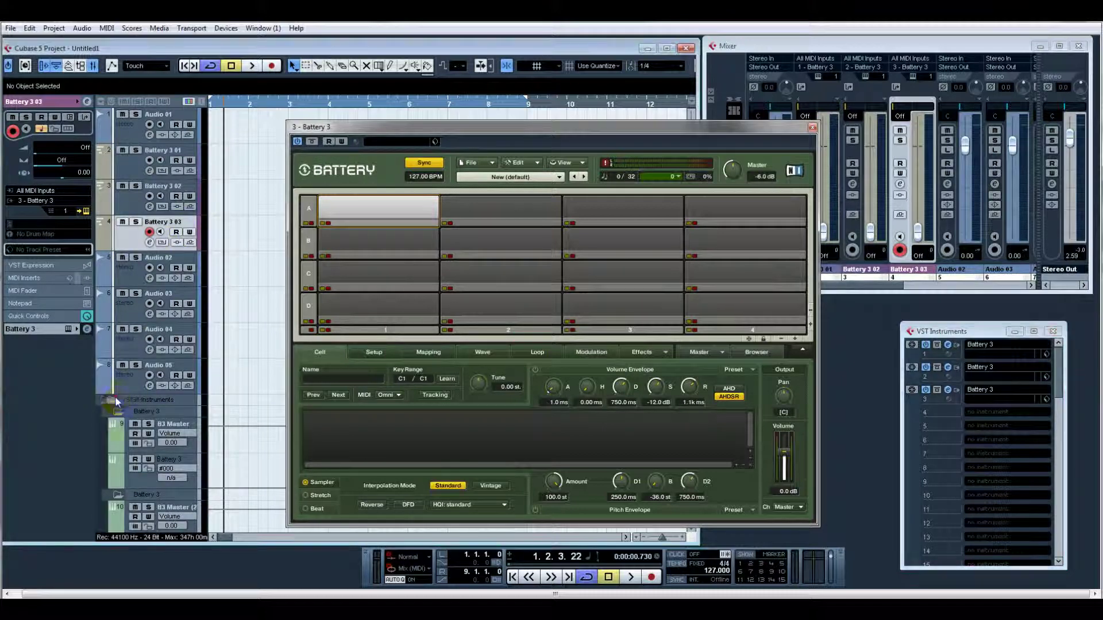
click(813, 128)
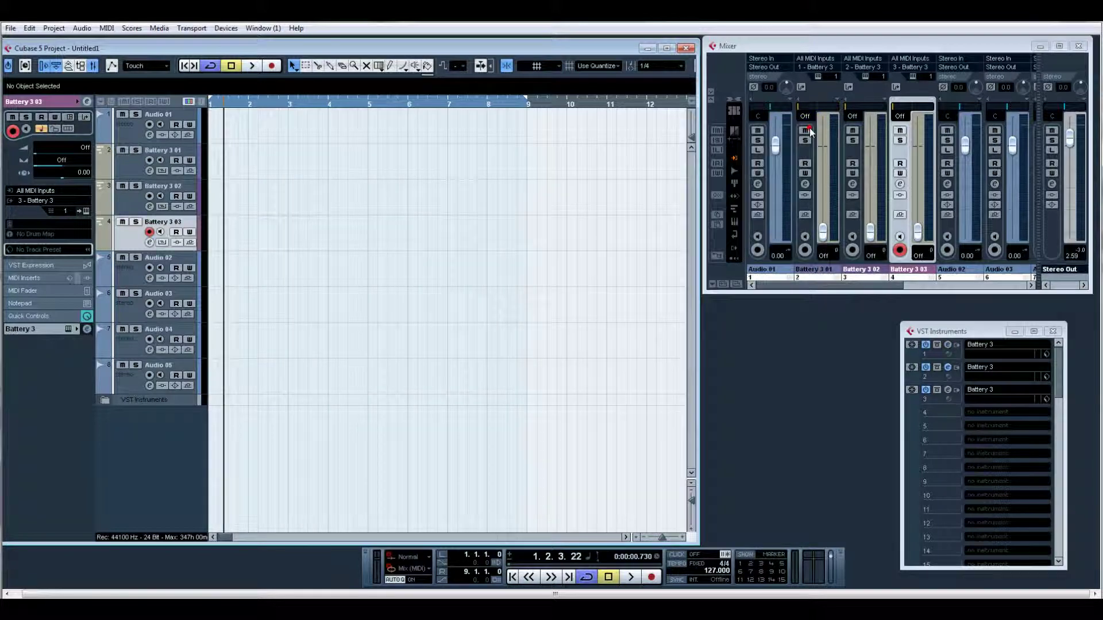
click(947, 367)
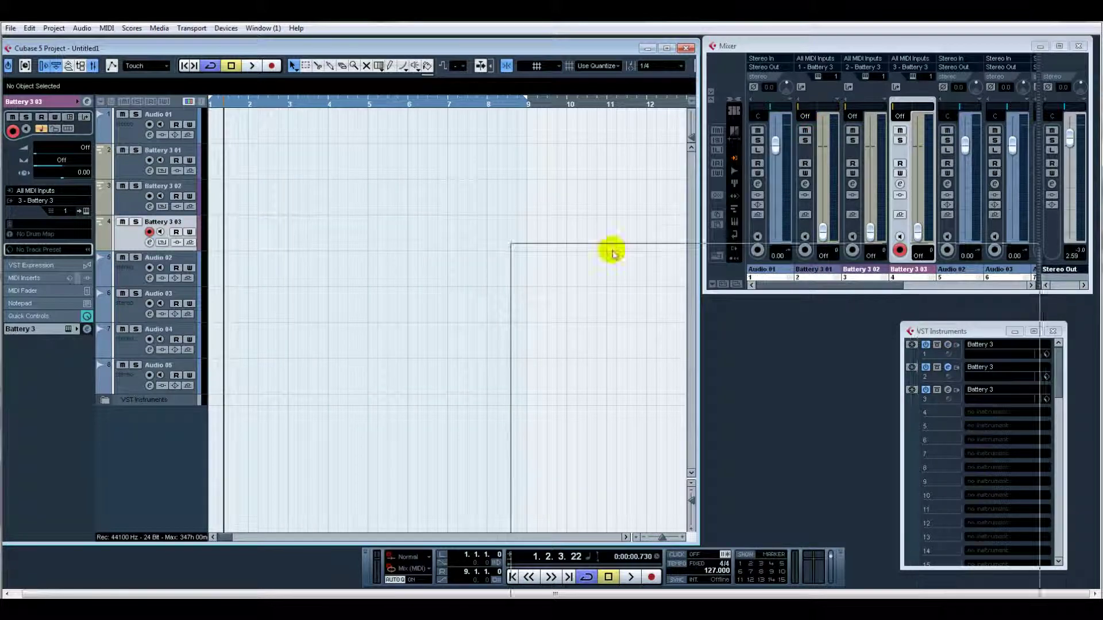
click(1008, 222)
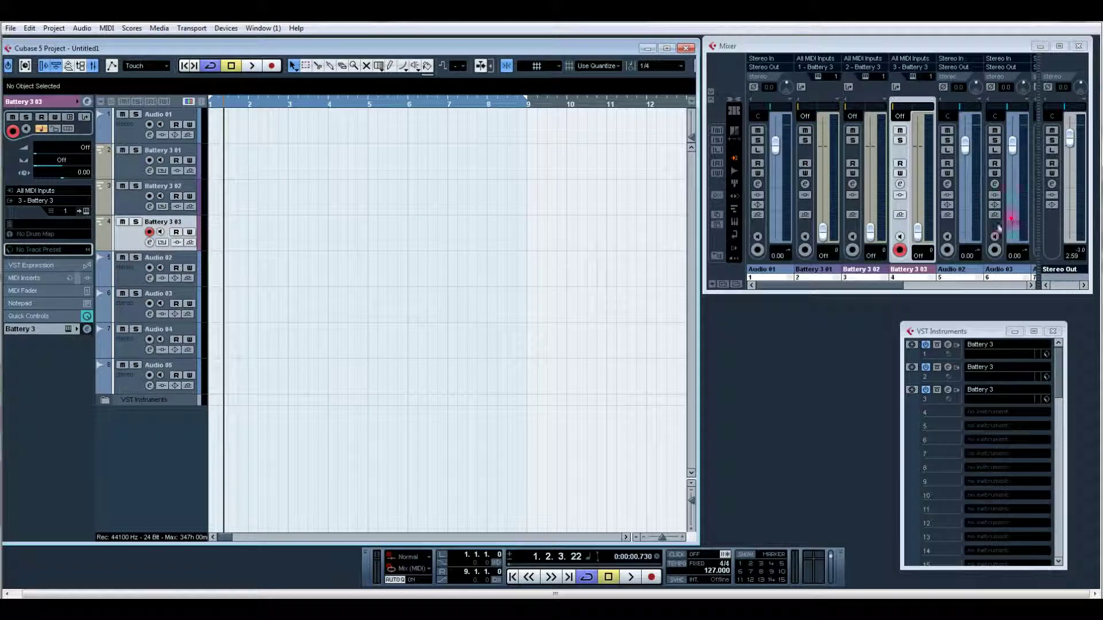
Rename the Battery 3 01, 02 and 03 tracks to Kicks, Hats and Perc
click(155, 154)
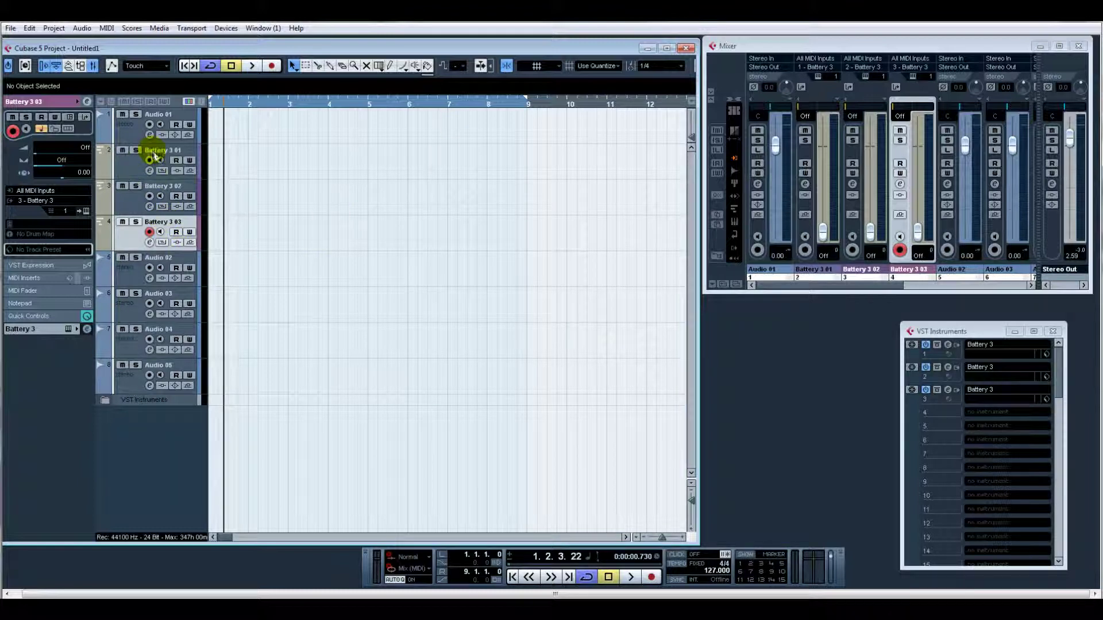
double_click(159, 151)
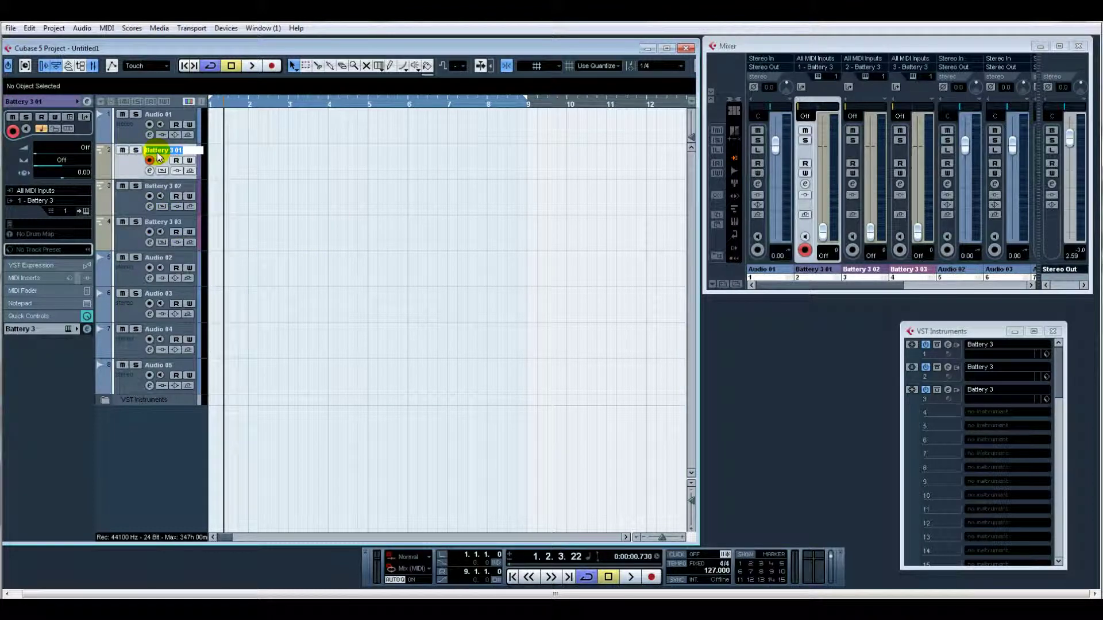
text(Kicks)
click(158, 155)
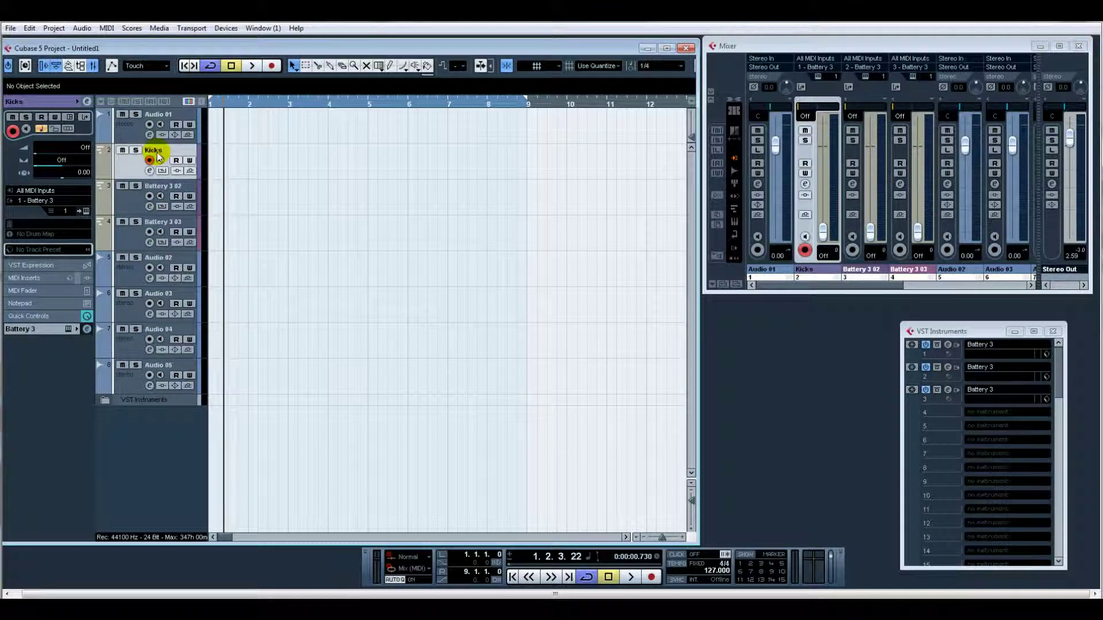
double_click(162, 186)
text(Hats)
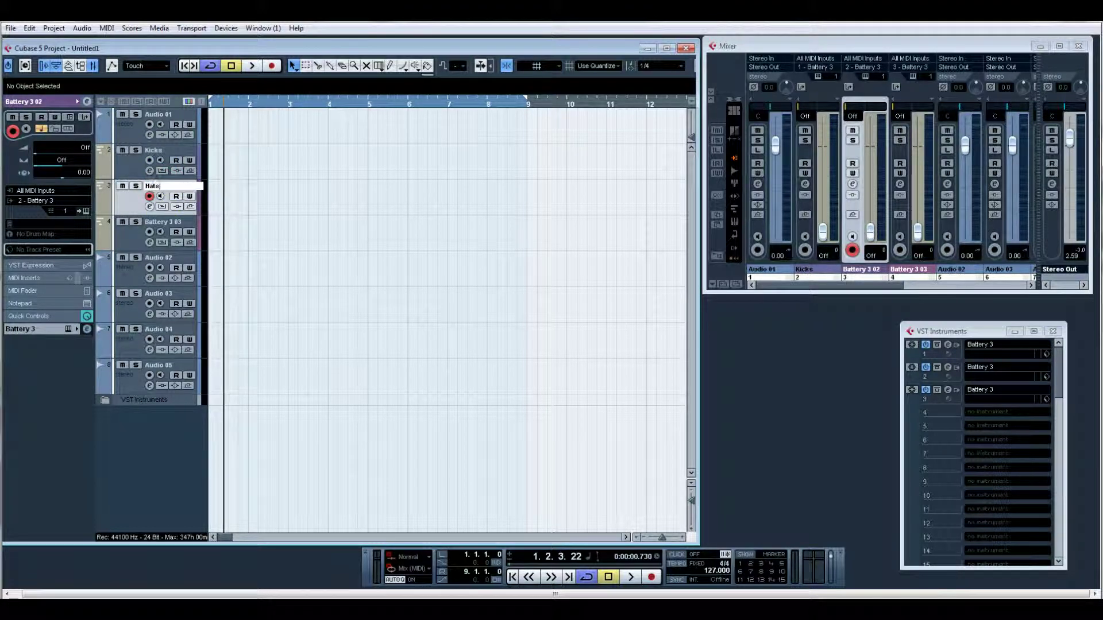
key(Return)
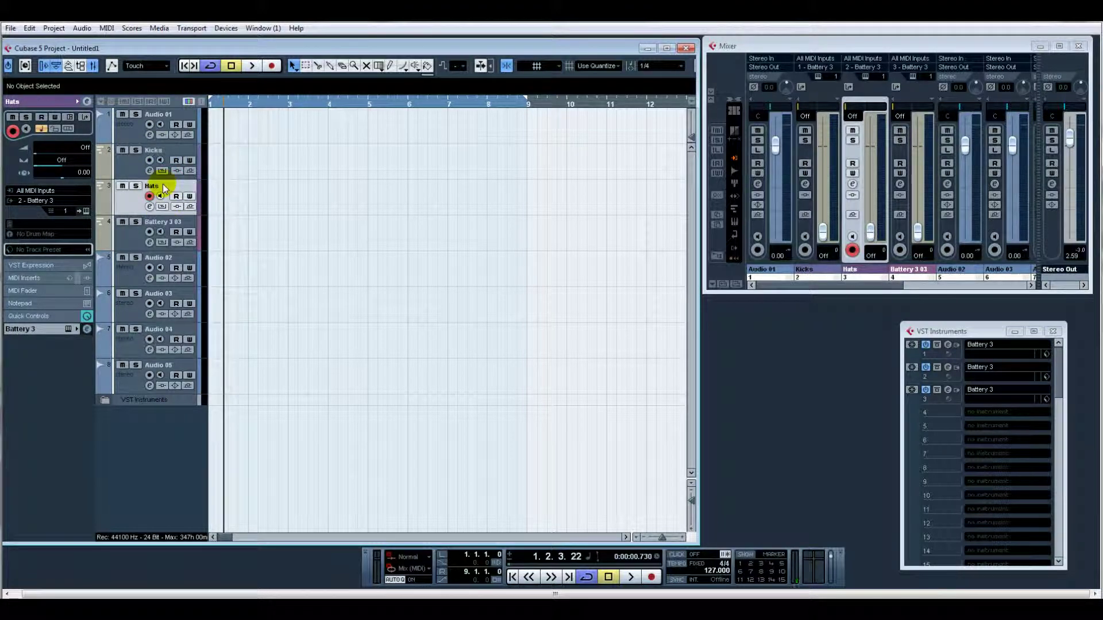
click(183, 224)
double_click(183, 224)
text(Per)
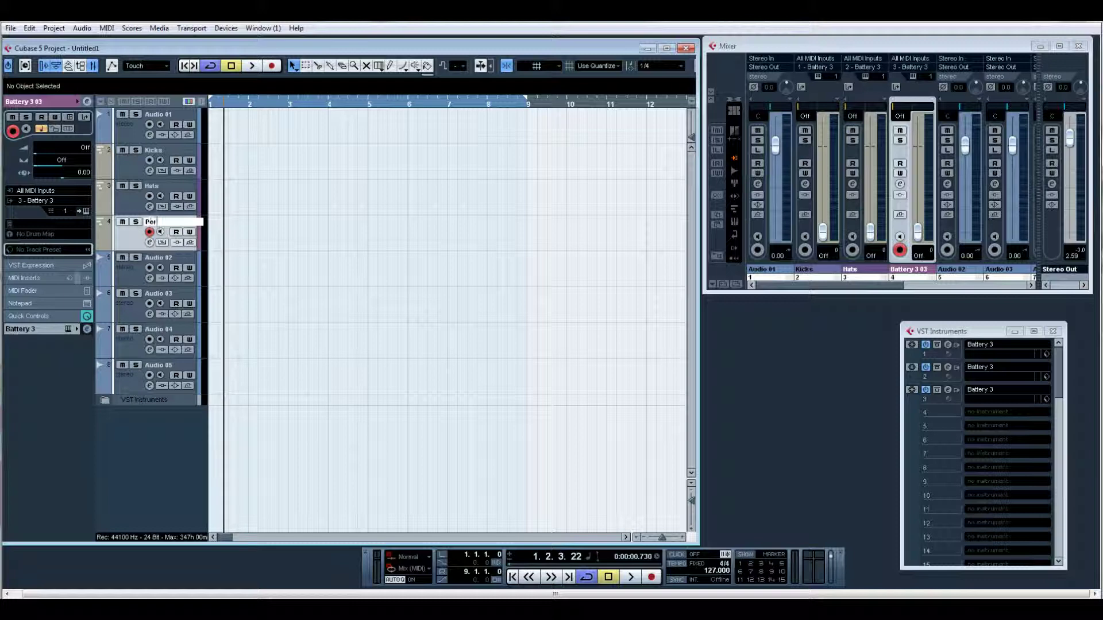
text(c)
key(Return)
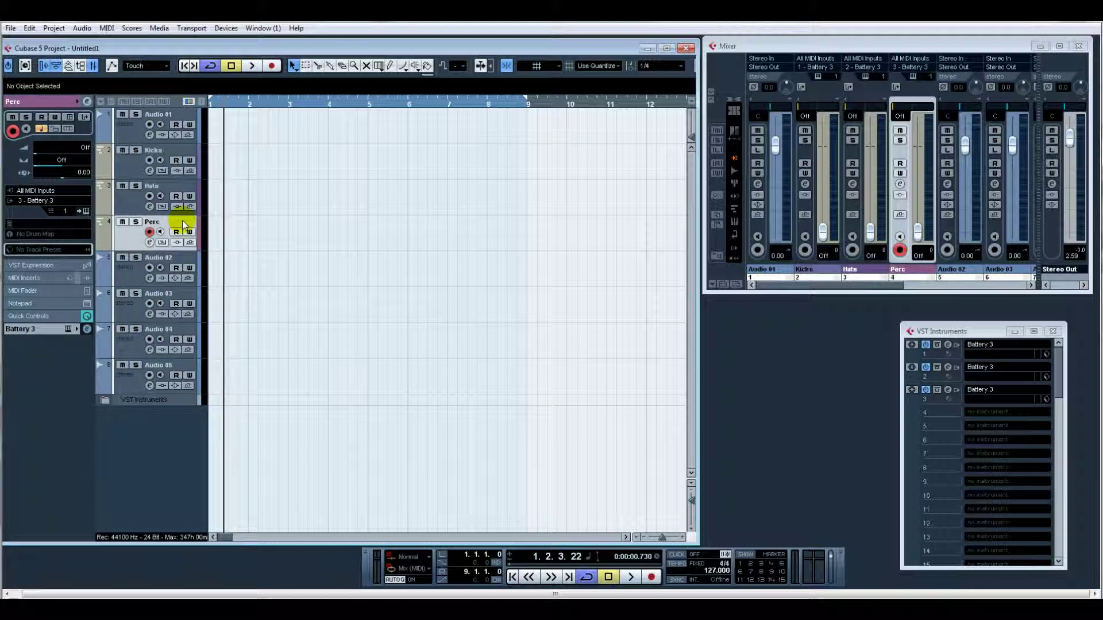
click(181, 152)
Open the EVAC Kicks kit in the Kicks track's Battery 3 via File > Open Kit, then close the editor
click(87, 212)
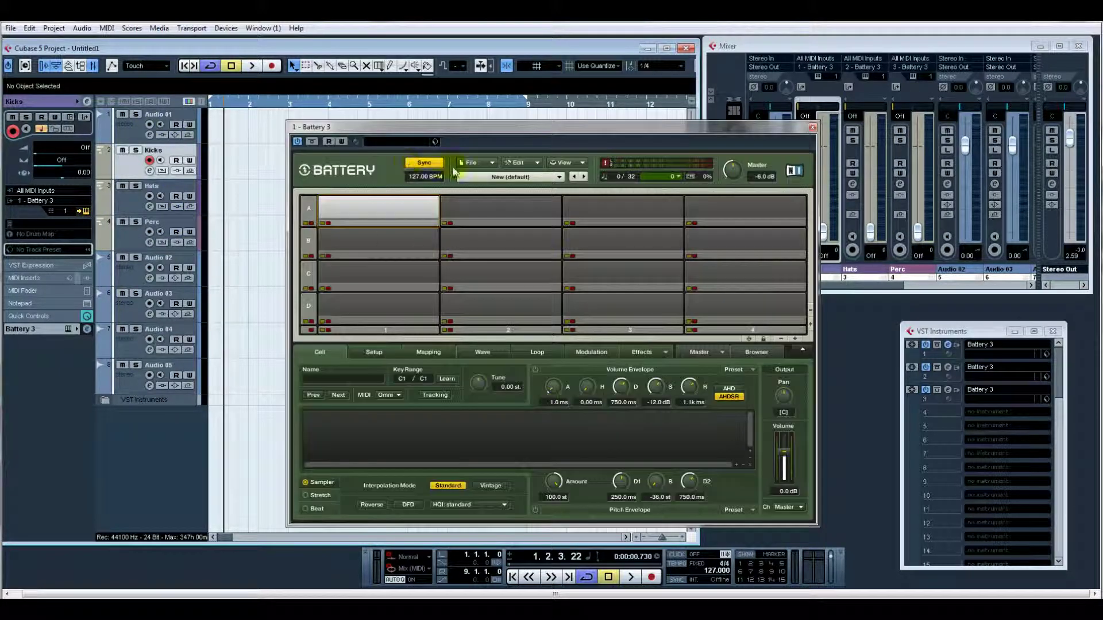
click(469, 163)
click(504, 184)
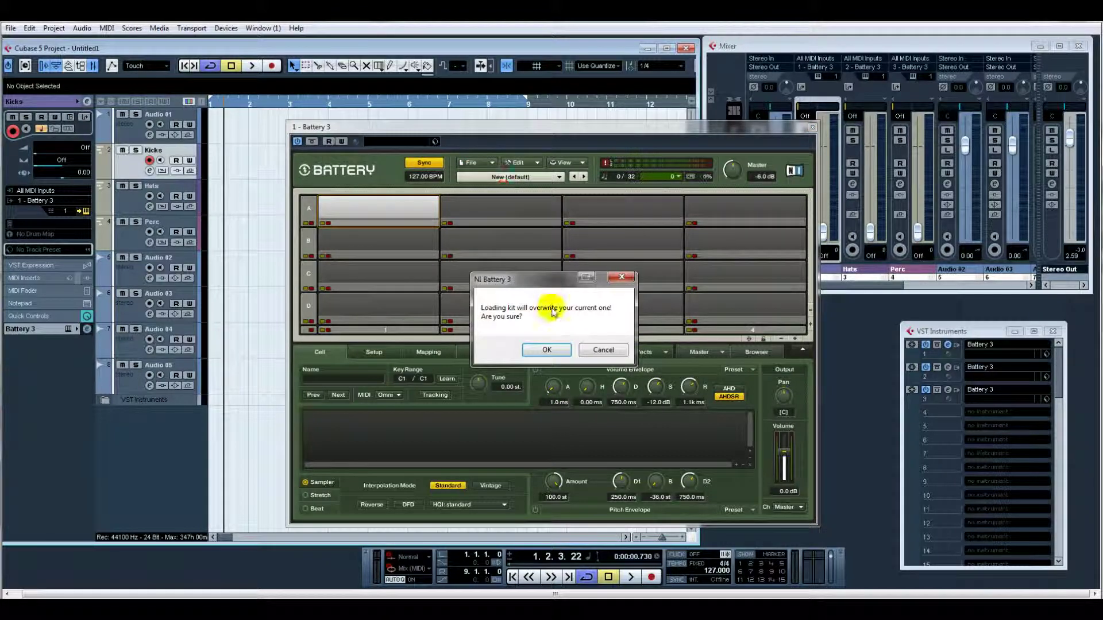
click(546, 351)
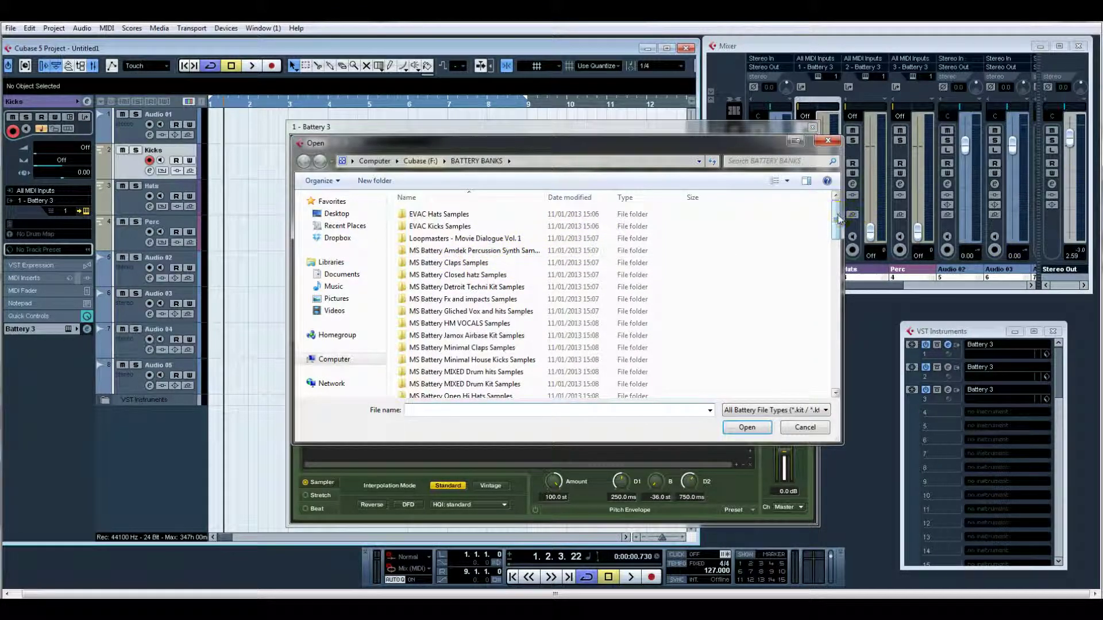
drag(835, 217, 818, 312)
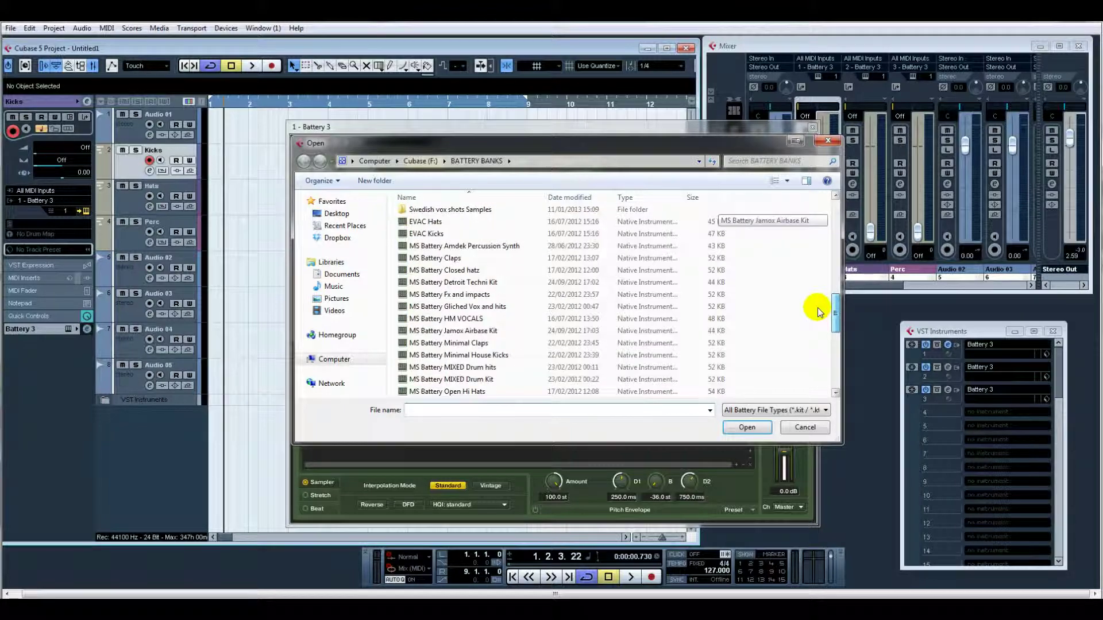
click(451, 235)
click(746, 428)
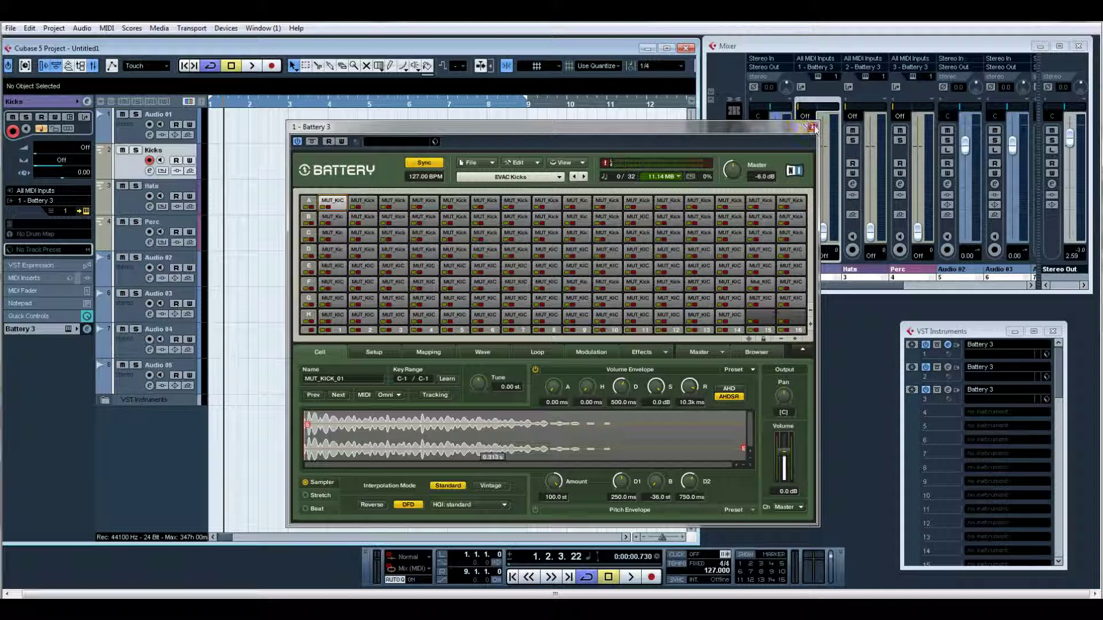
click(812, 127)
click(172, 188)
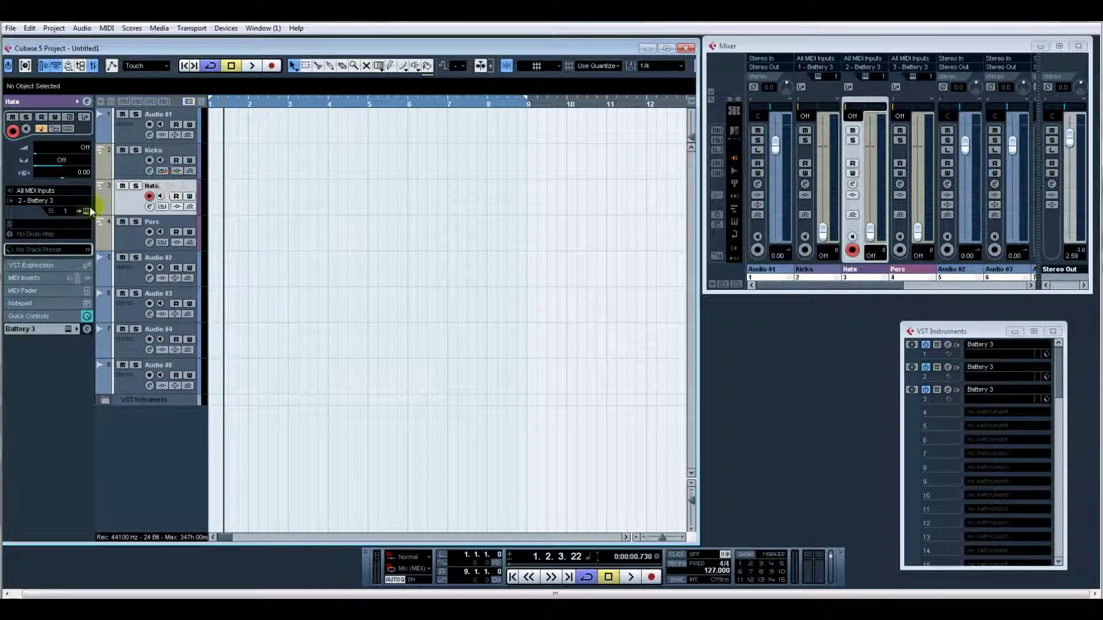
Open the EVAC Hats kit in the Hats track's Battery 3 via Open Kit, then close the editor
click(87, 211)
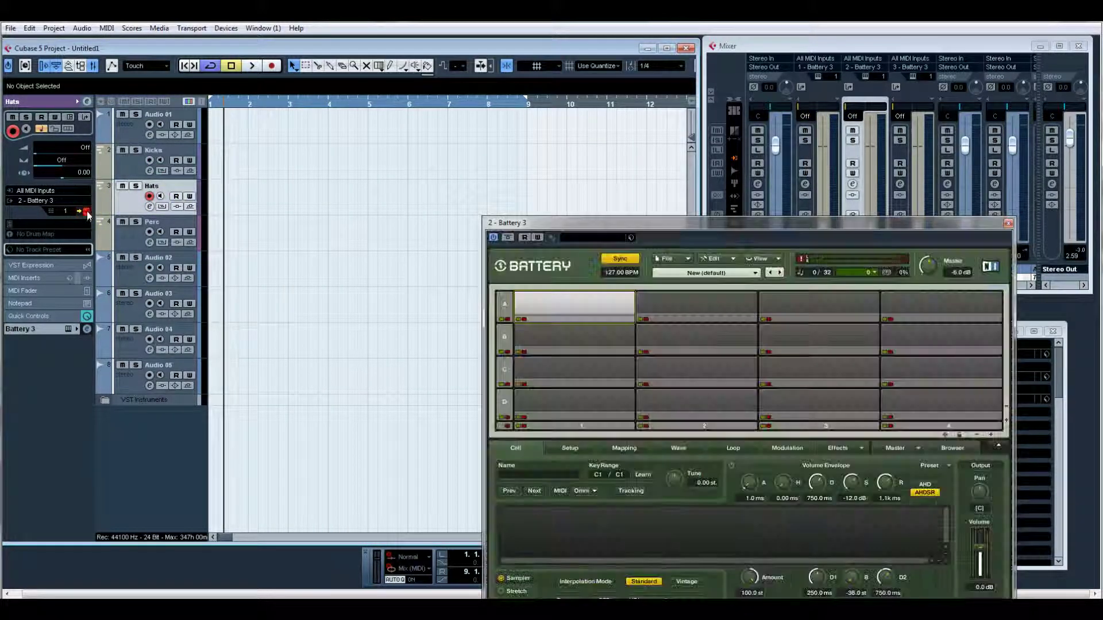
click(674, 263)
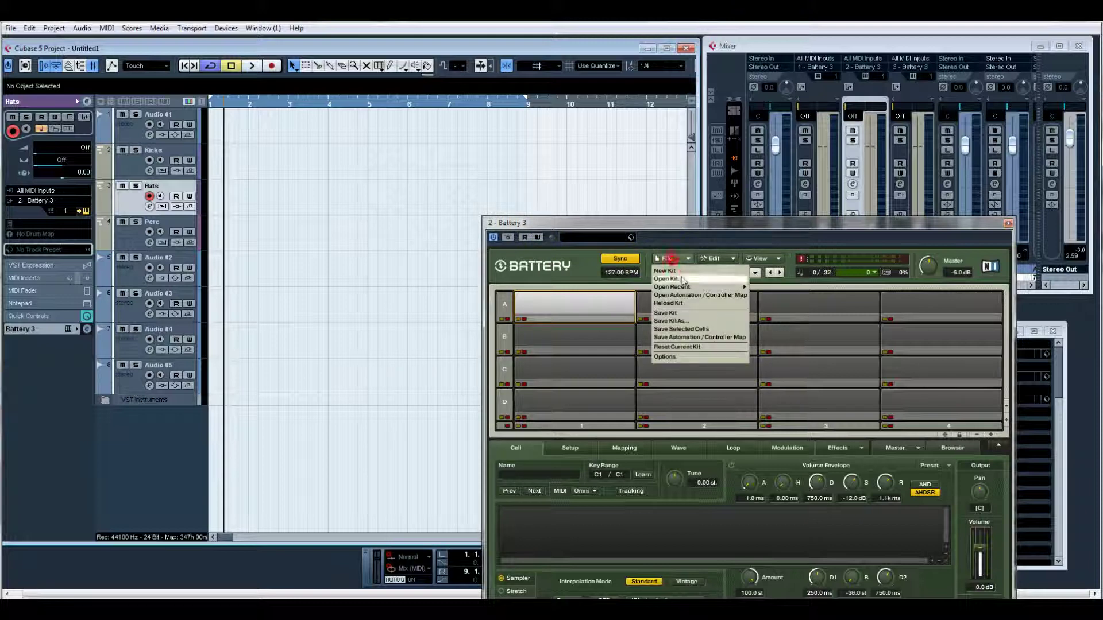
click(666, 280)
click(545, 348)
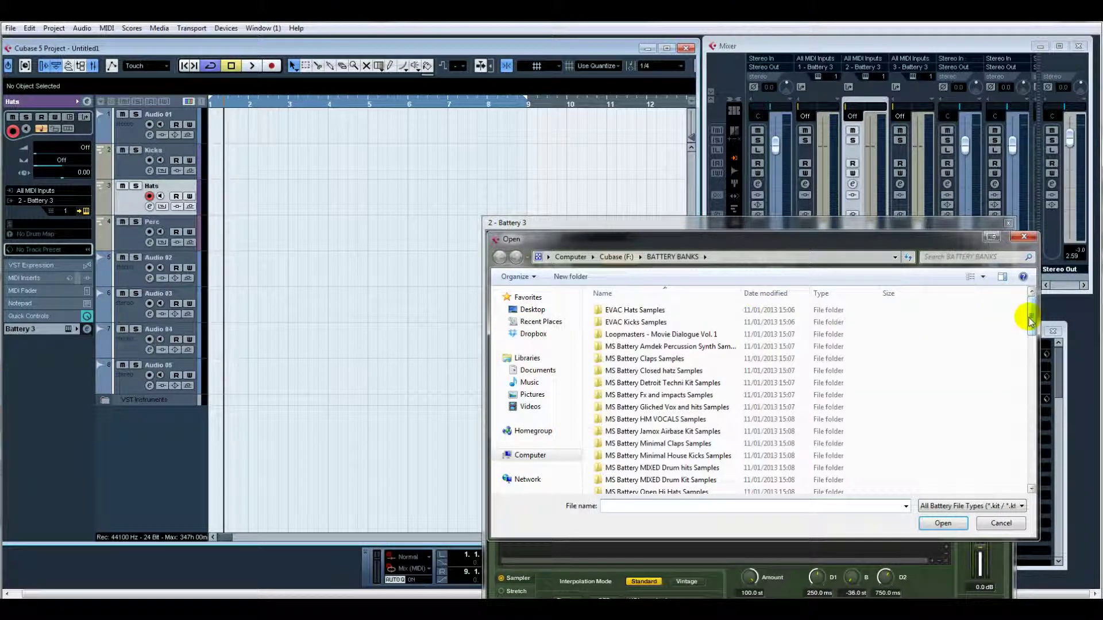
drag(1027, 313, 1029, 408)
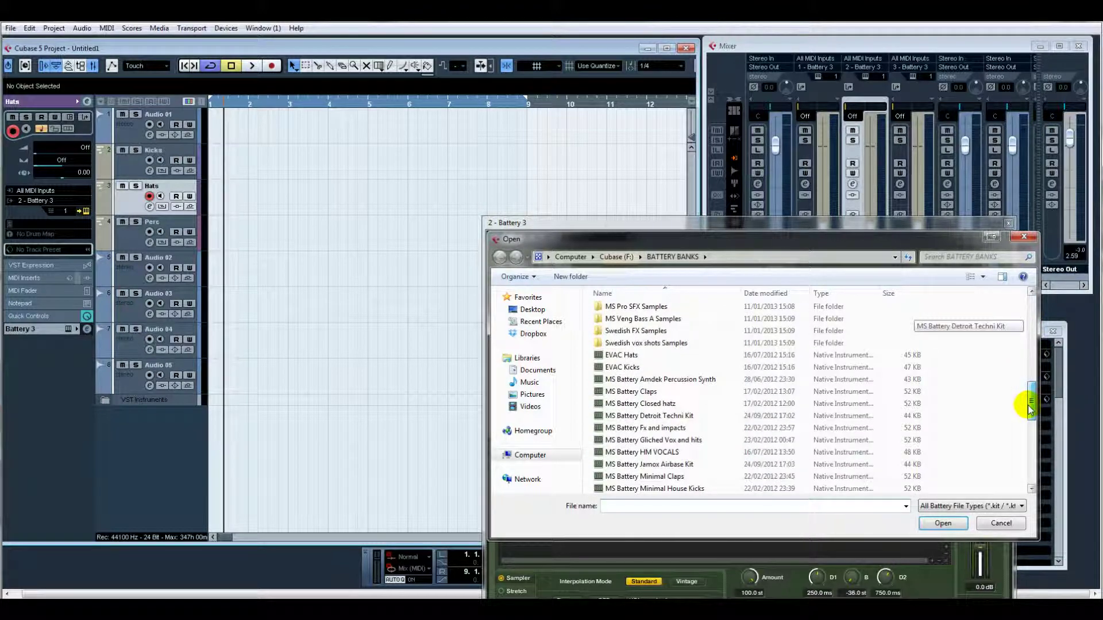
click(626, 356)
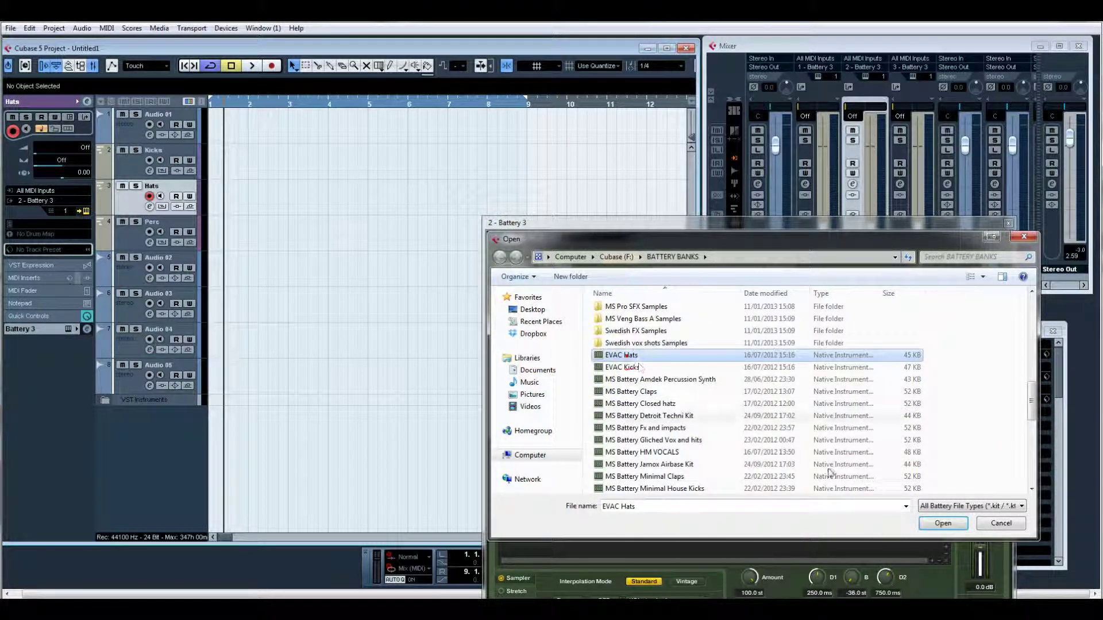
click(945, 522)
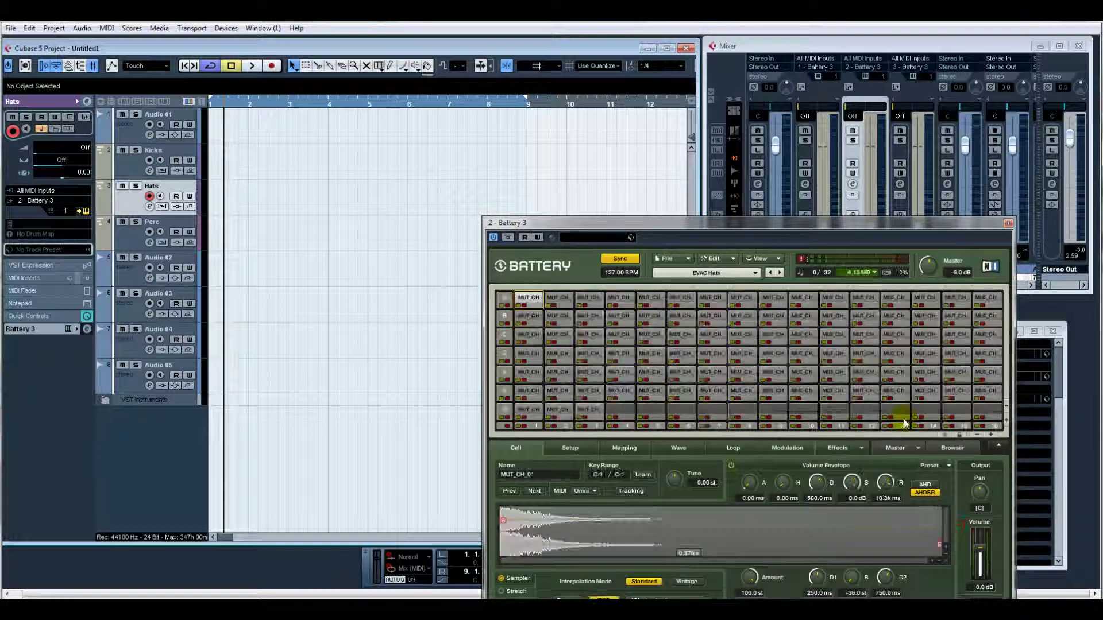
click(1008, 225)
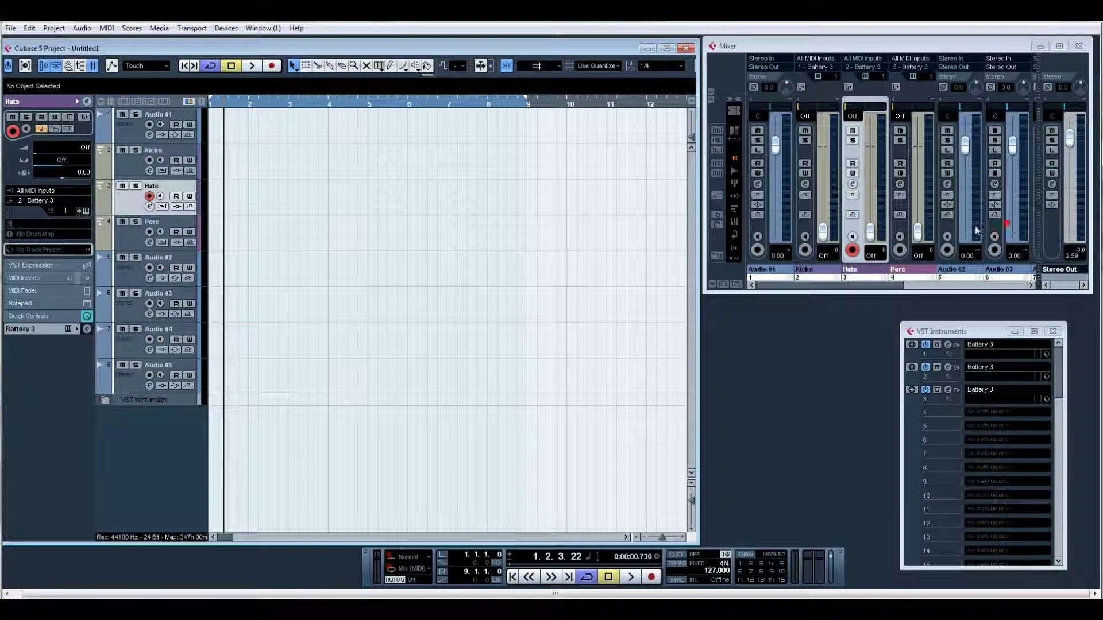
Load the MS Battery Percussion Kit into Perc's Battery 3, then create a bars 1–9 part on Kicks
click(164, 218)
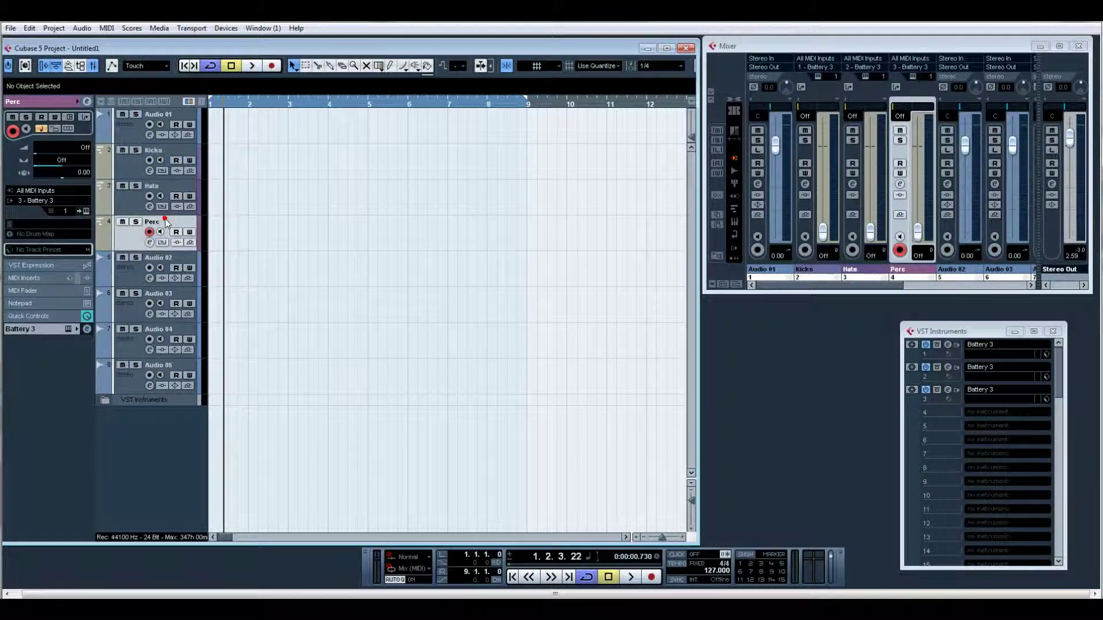
click(86, 210)
click(485, 164)
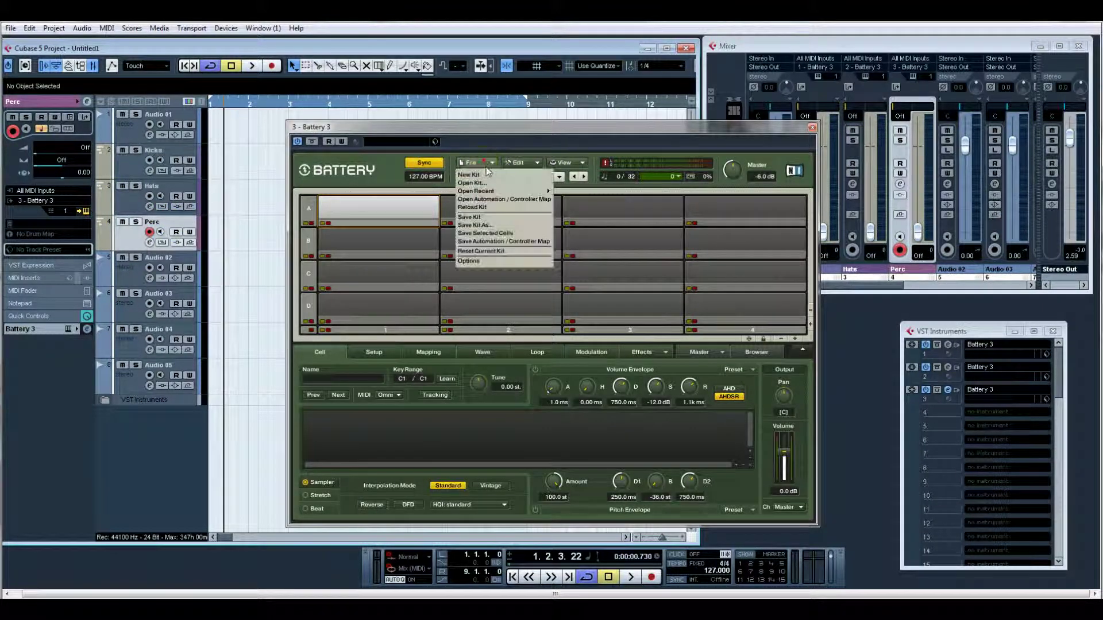
click(494, 184)
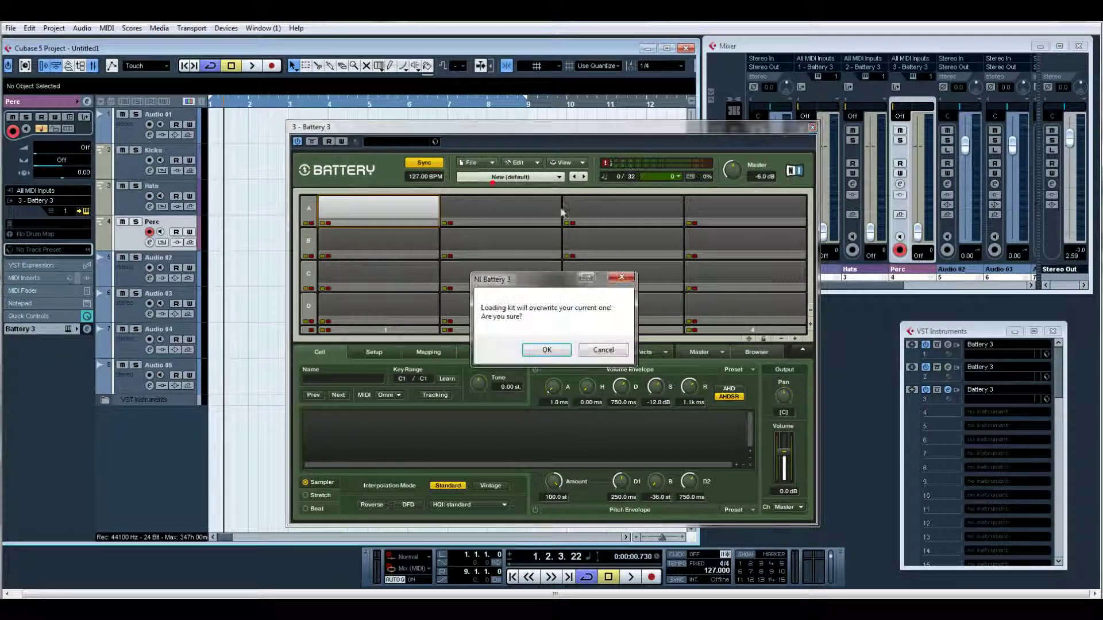
click(549, 351)
drag(836, 216, 832, 322)
click(454, 360)
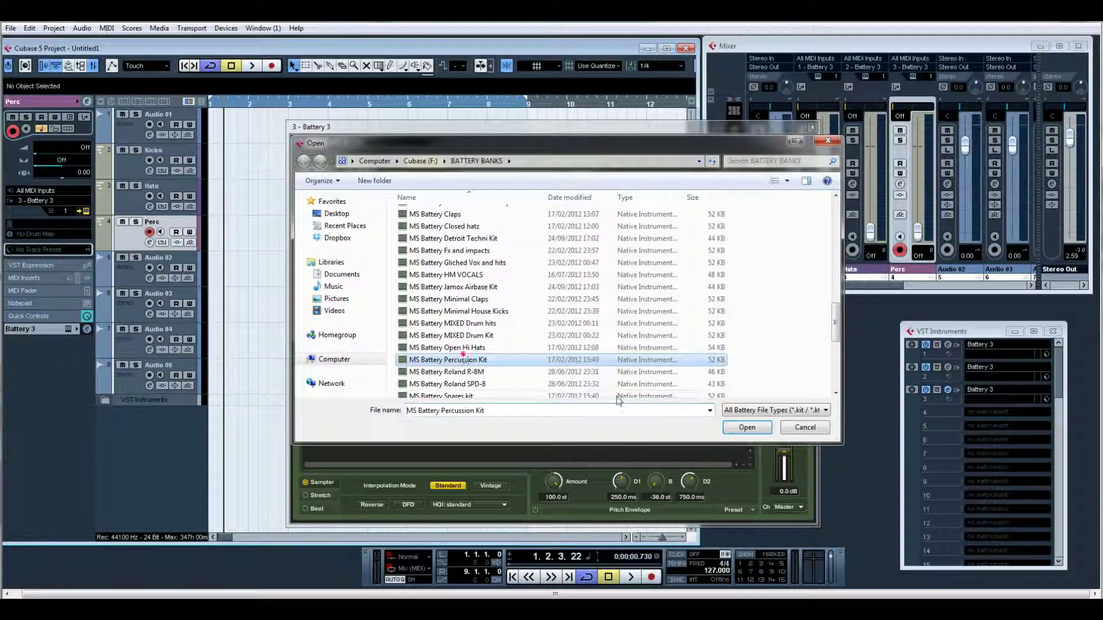
click(747, 427)
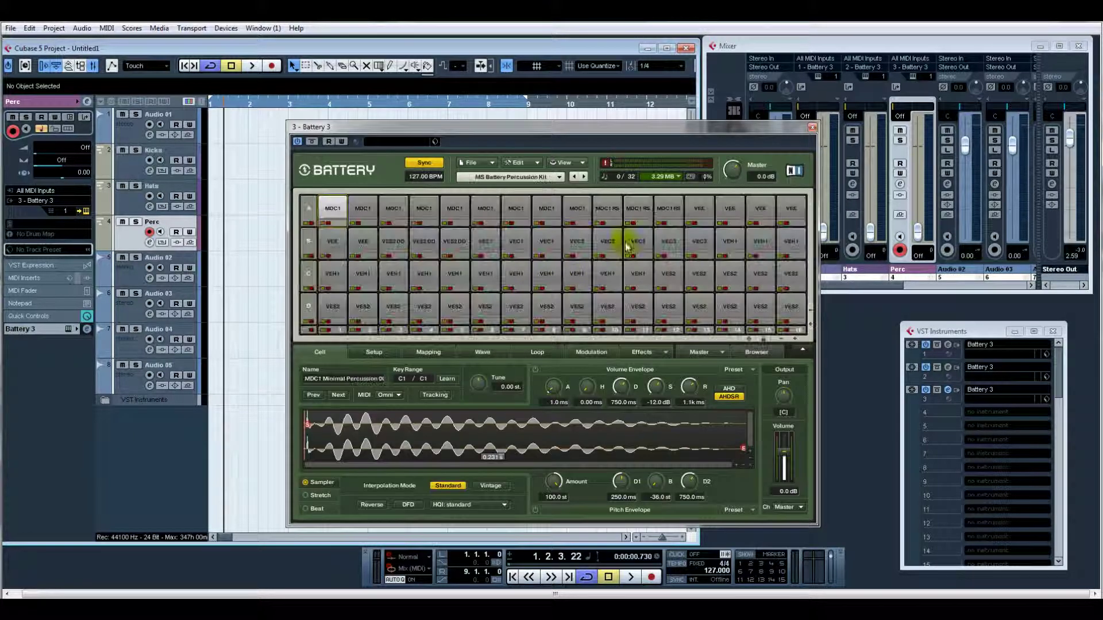
click(812, 127)
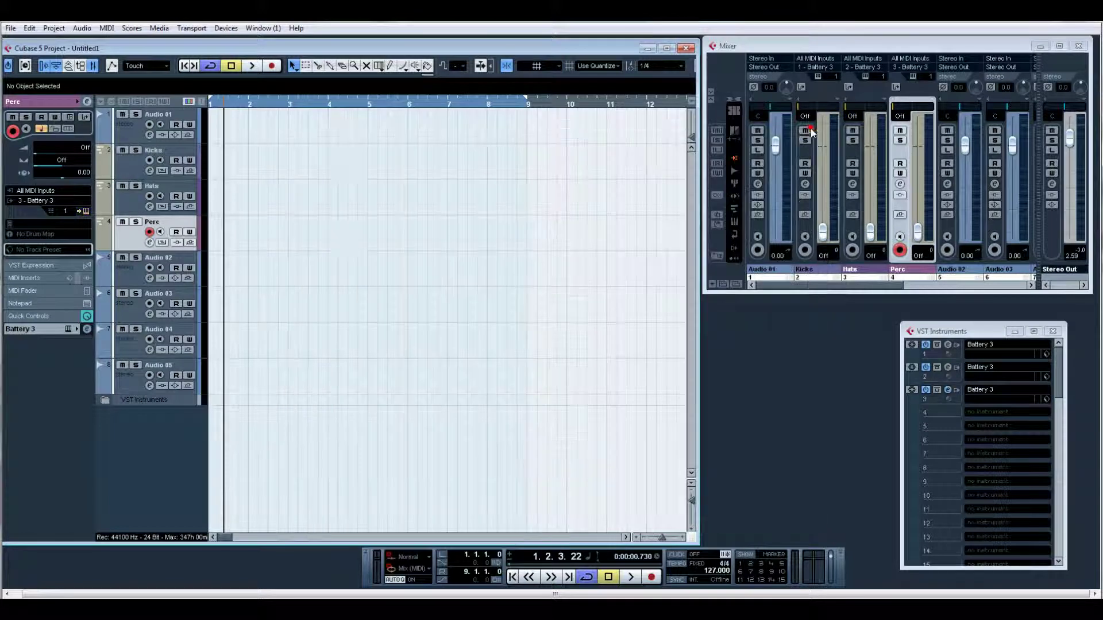
double_click(227, 163)
Open the Kicks part in the Key Editor, close it, and create a matching bars 1–9 part on Hats
double_click(225, 157)
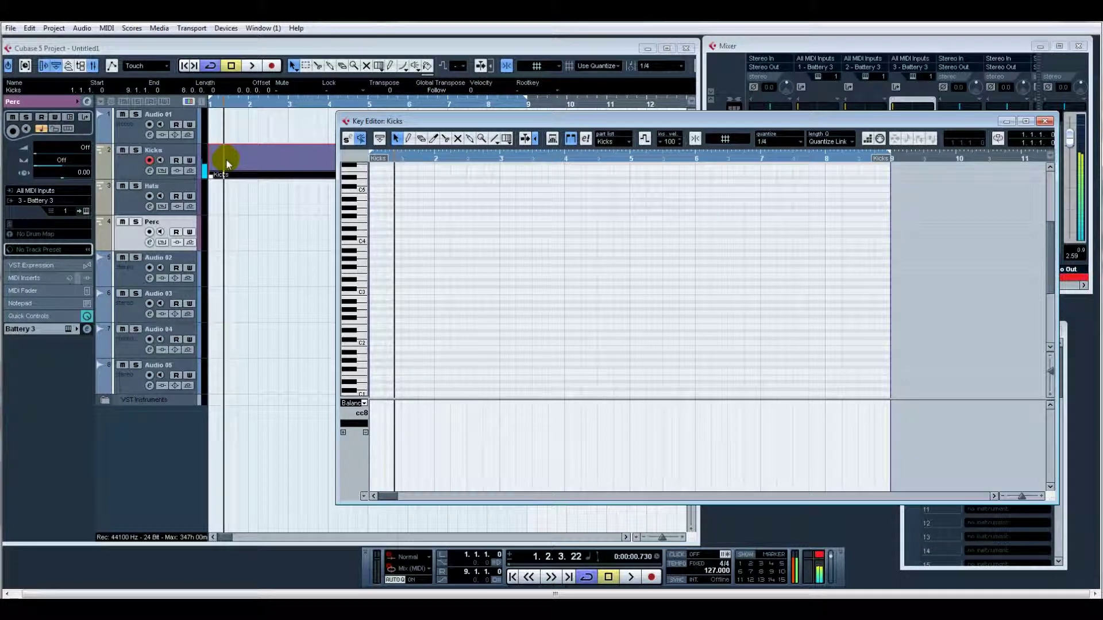
click(1045, 121)
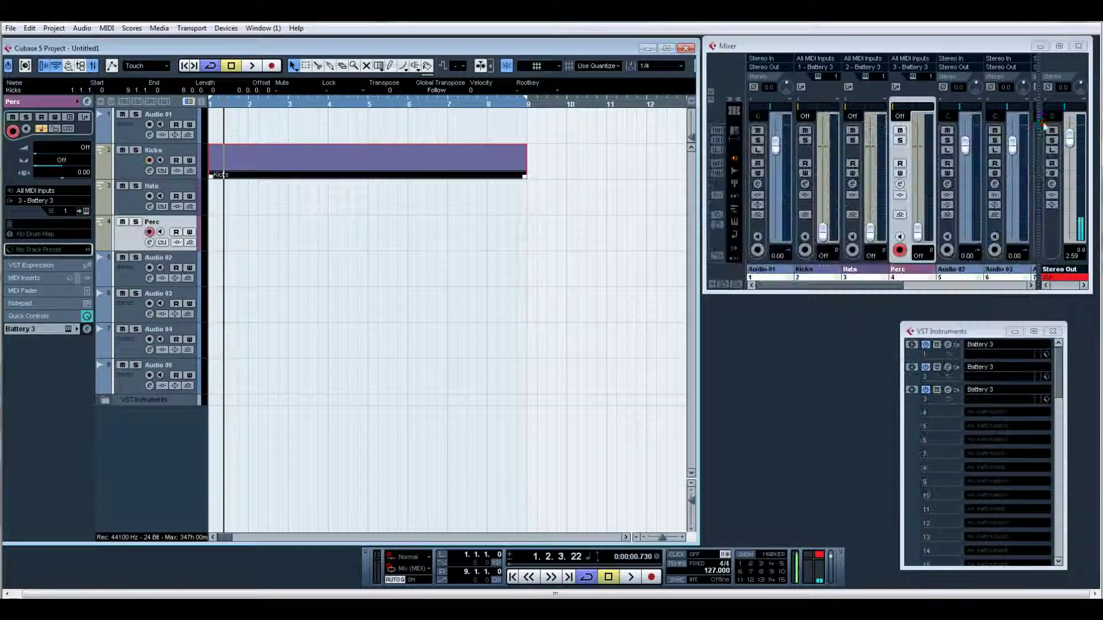
double_click(298, 193)
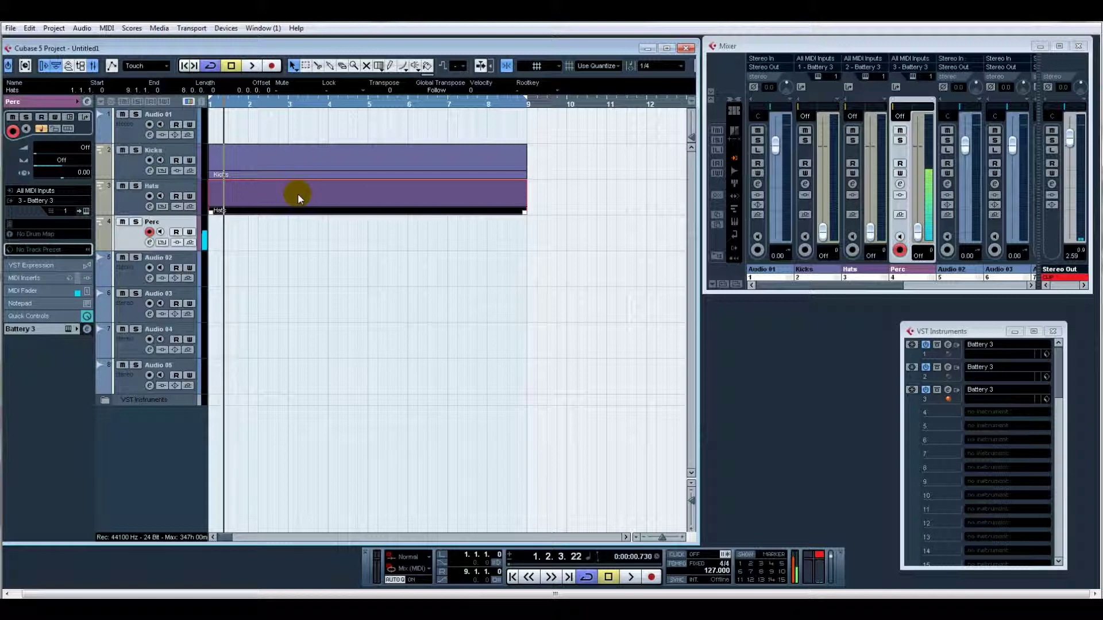
Create the Perc part for bars 1–9 and confirm Hats stays routed to 2 - Battery 3
click(298, 193)
double_click(249, 242)
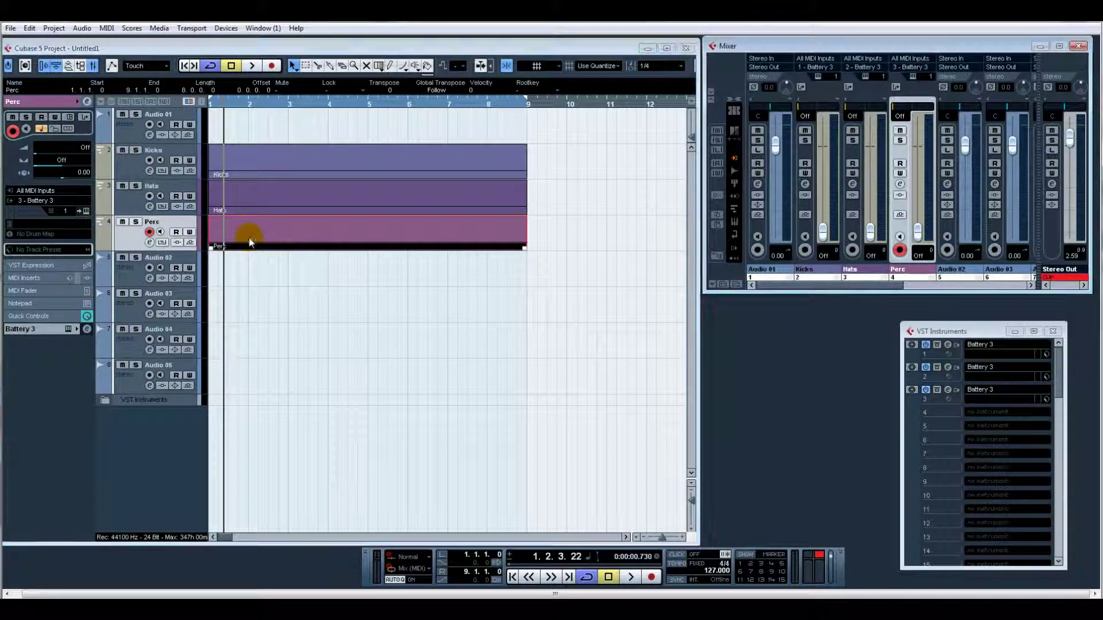
click(164, 202)
click(63, 201)
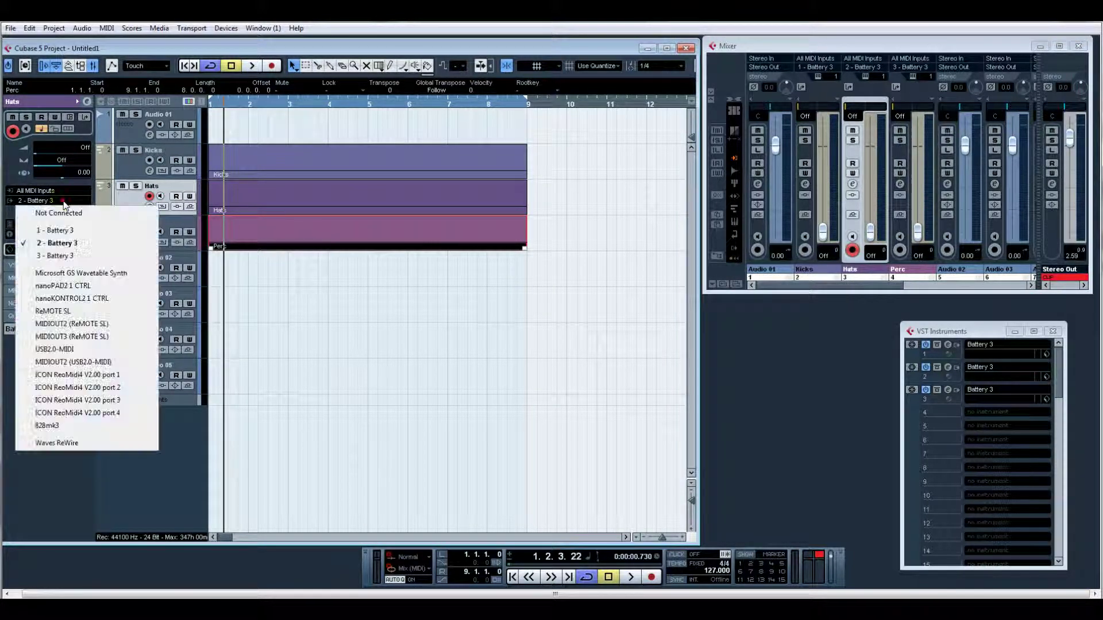
click(183, 220)
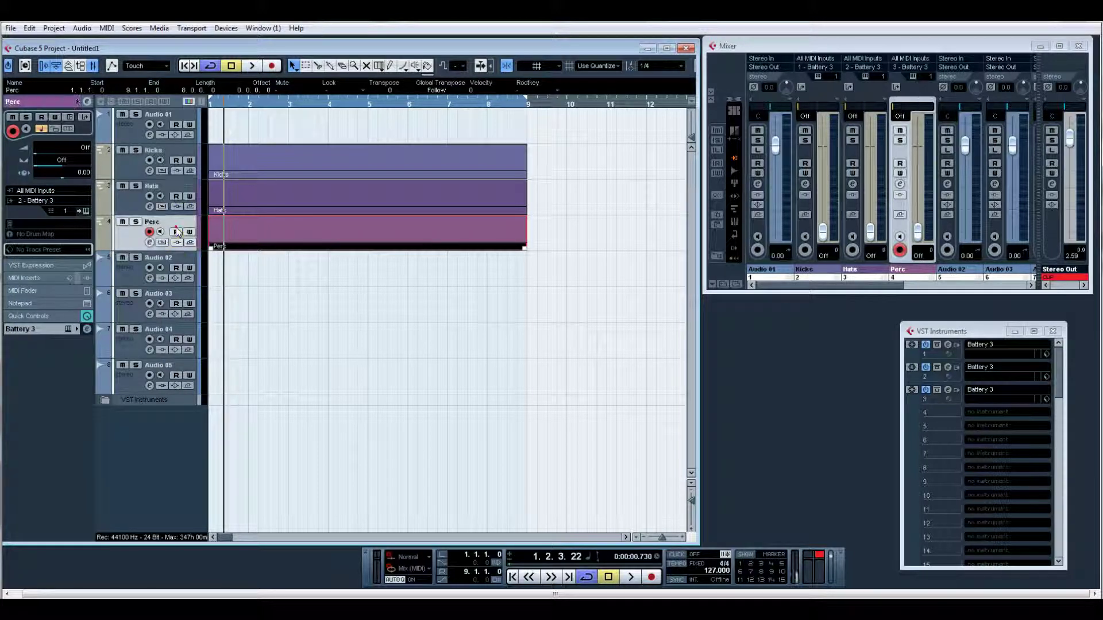
Keep the Perc track's output on 3 - Battery 3 and select all three drum parts
click(333, 222)
click(823, 232)
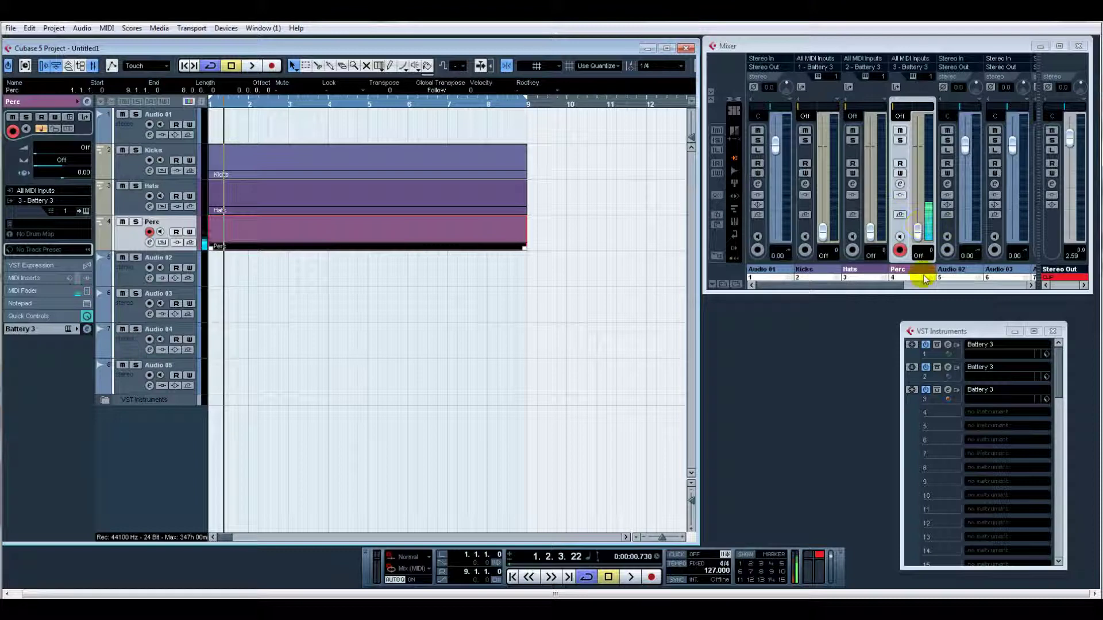
drag(890, 285, 1039, 280)
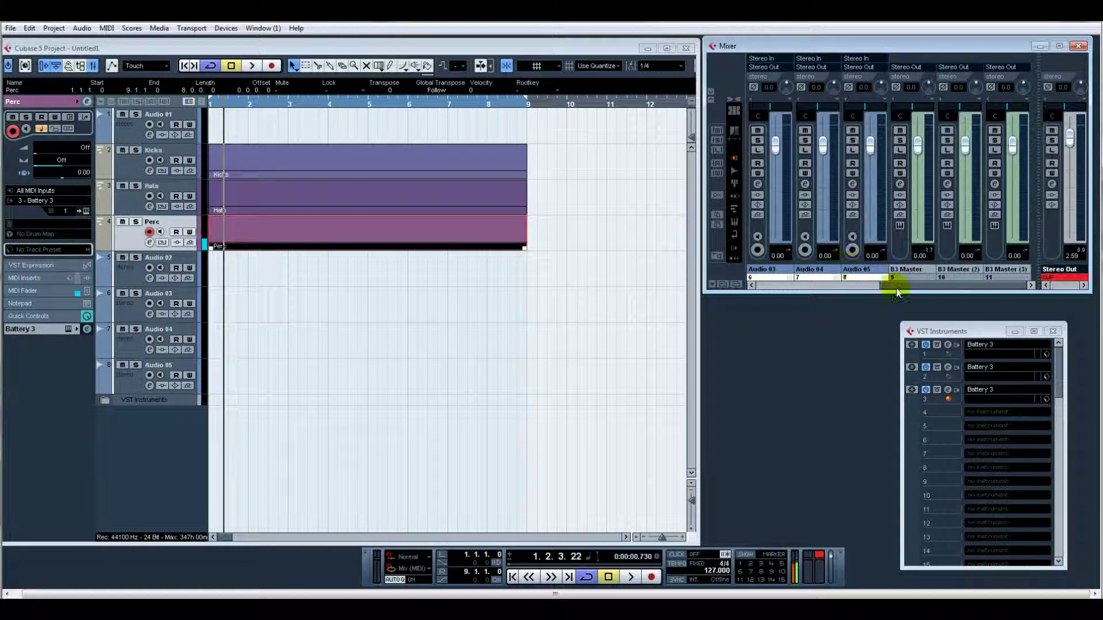
click(60, 203)
click(57, 229)
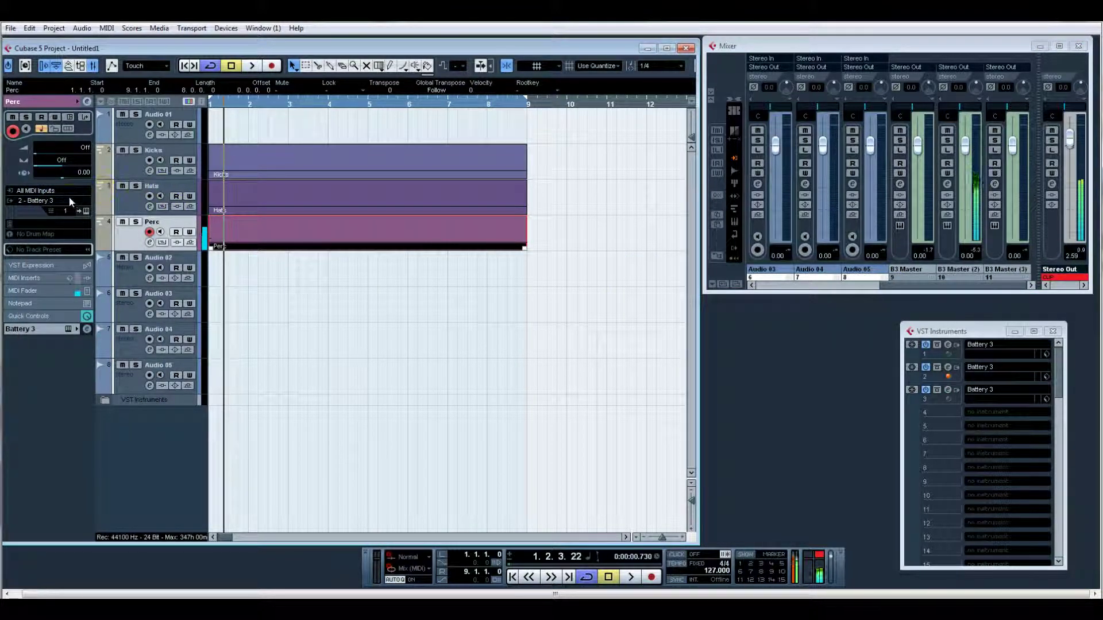
click(161, 190)
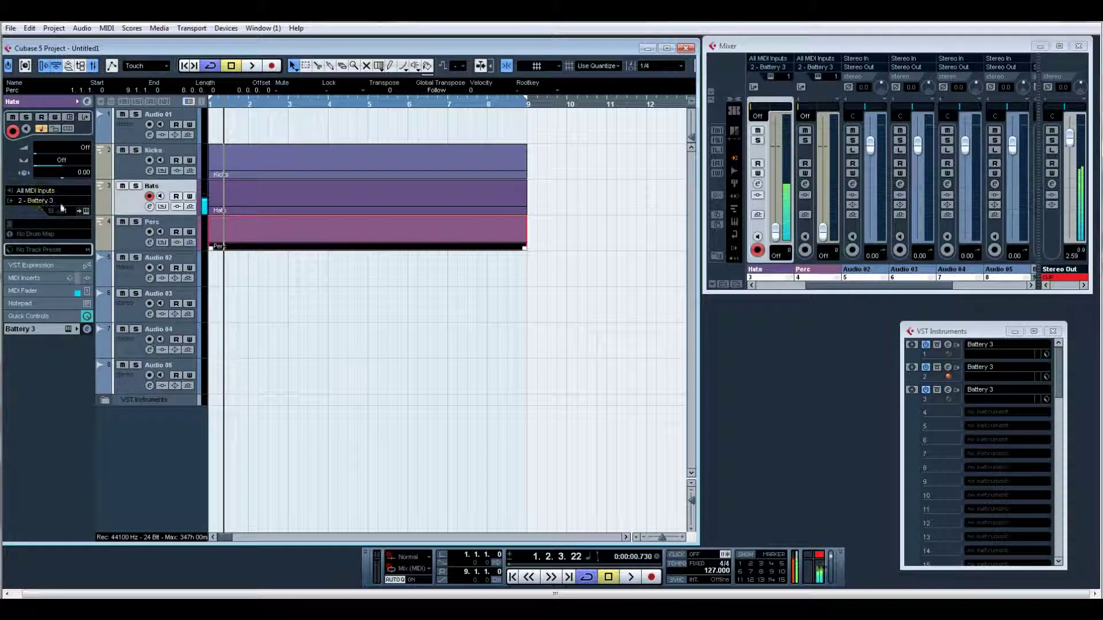
click(169, 223)
click(61, 201)
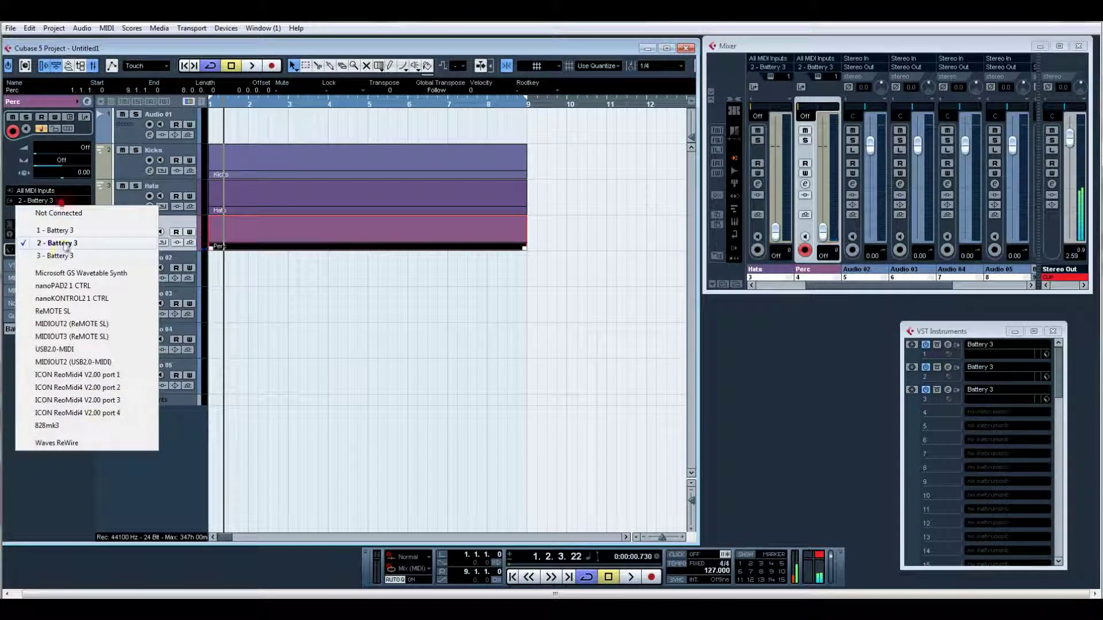
click(64, 255)
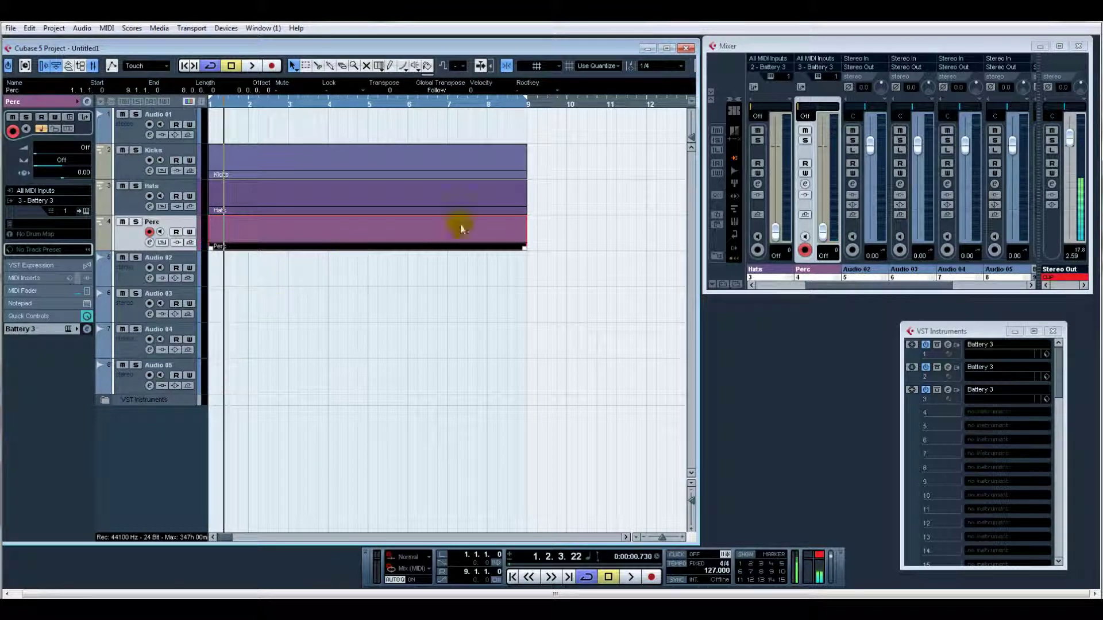
drag(603, 165, 435, 233)
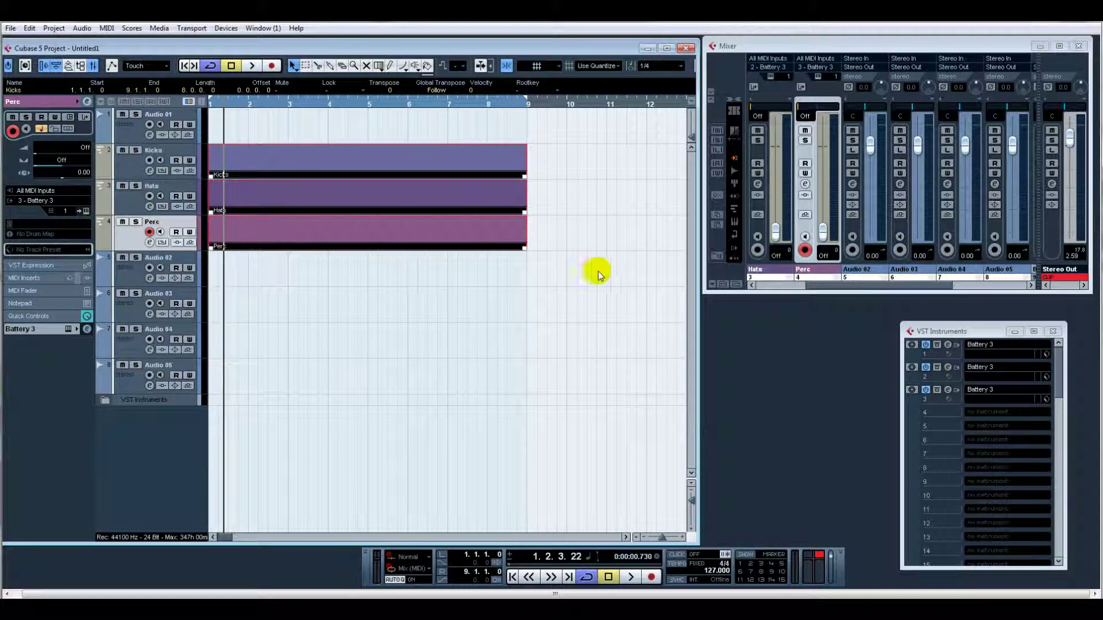
click(977, 413)
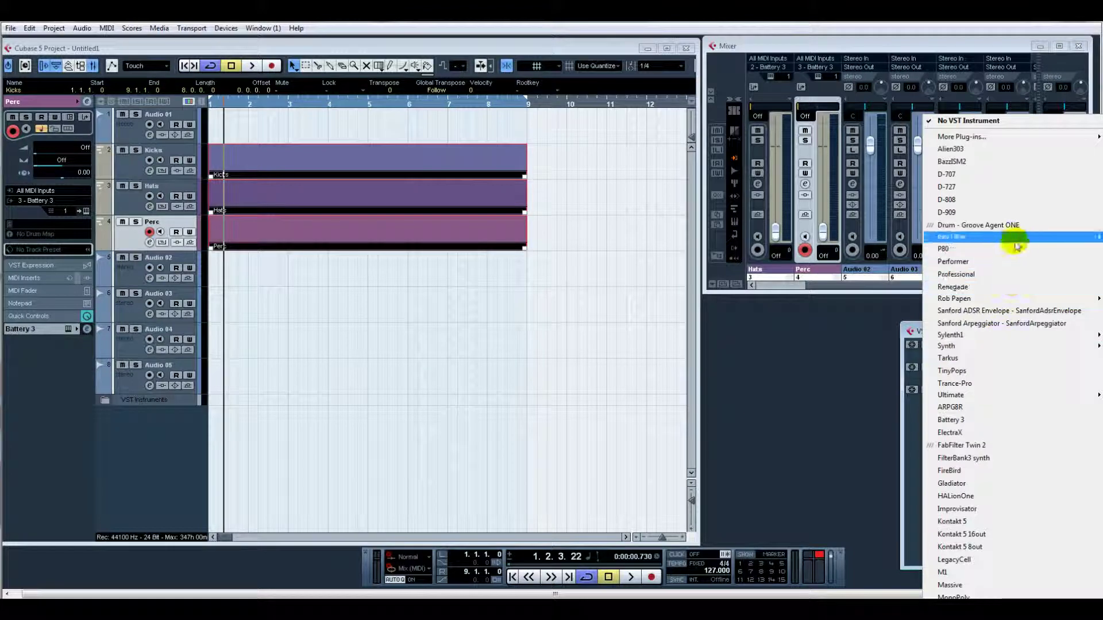
Load FabFilter Twin 2 into instrument slot 4 with its own MIDI track, then close its window
click(967, 446)
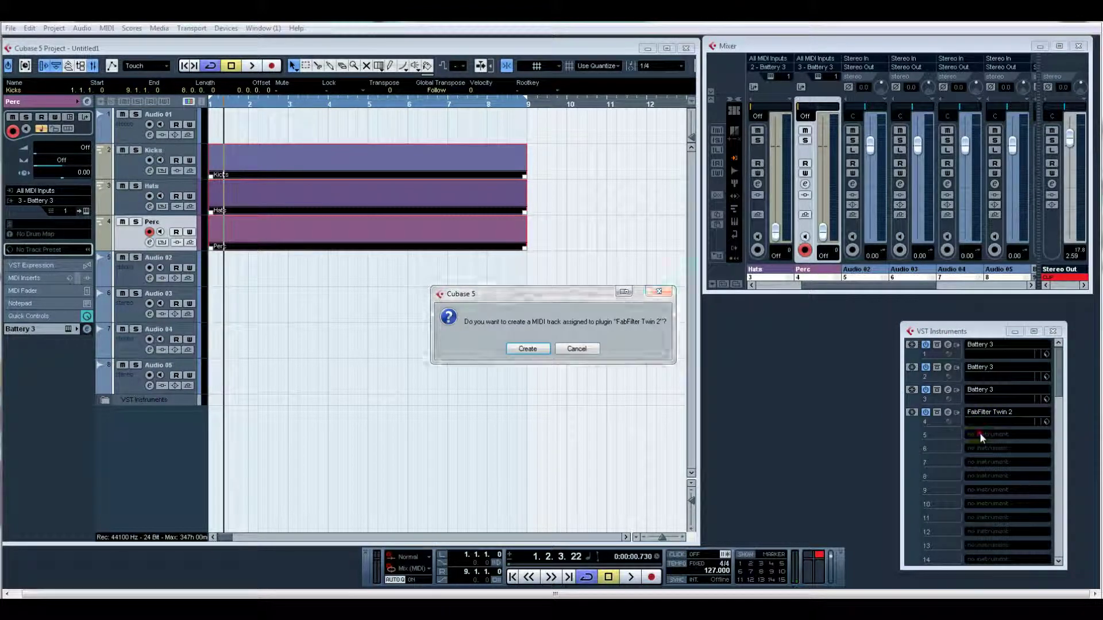
click(527, 349)
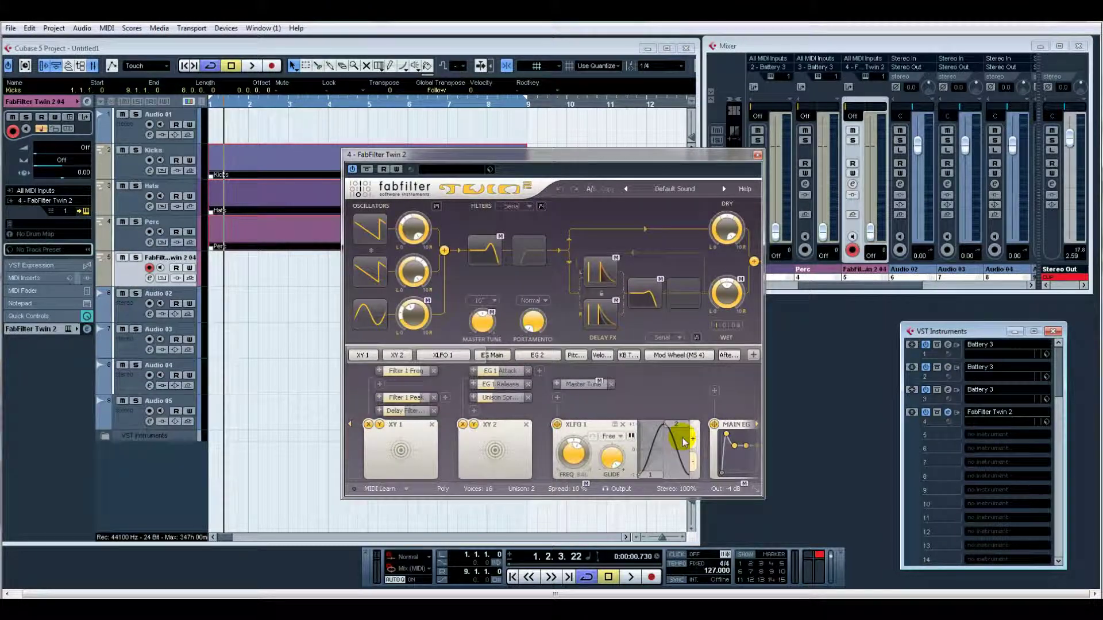
click(757, 155)
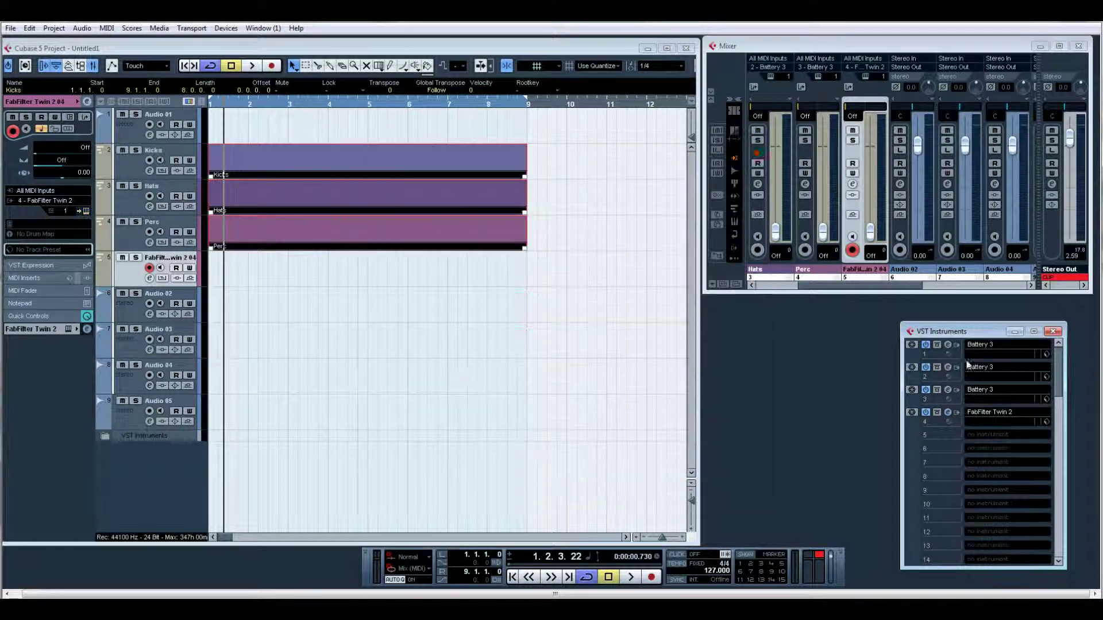
Load StylusRMX and Trilian from the additional plug-ins, each with its own MIDI track
click(974, 435)
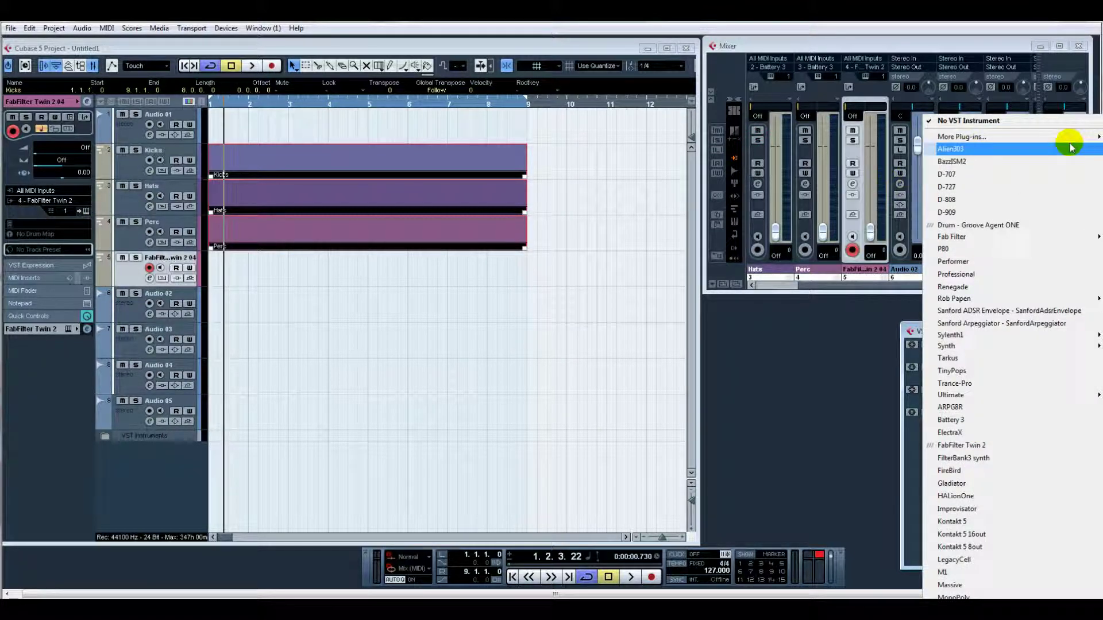
mouse_move(1053, 140)
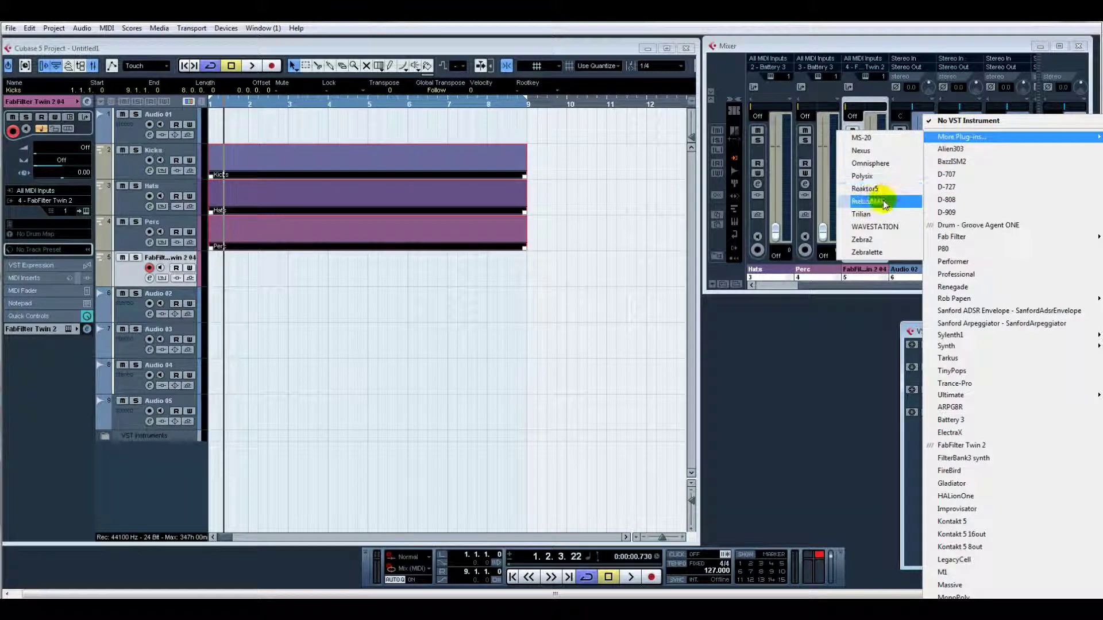
click(884, 202)
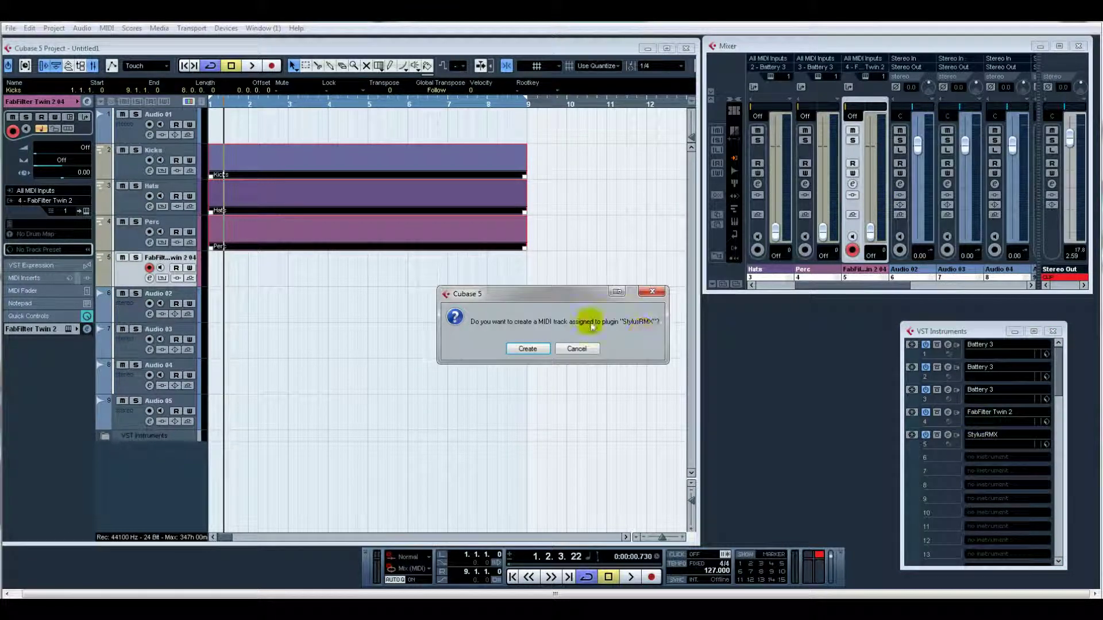
click(515, 352)
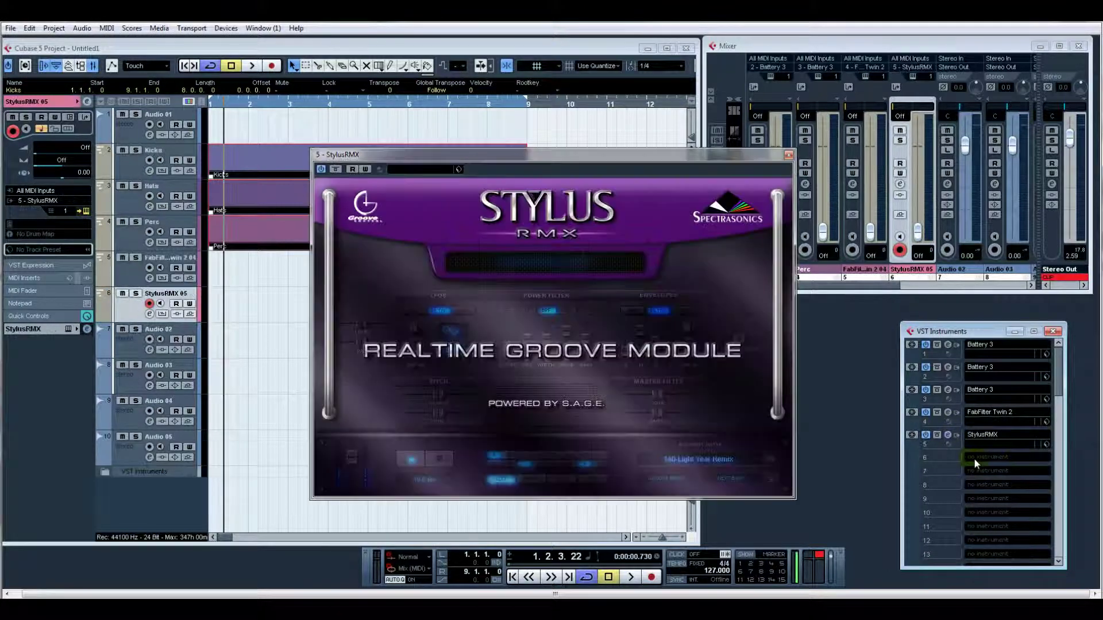
click(788, 156)
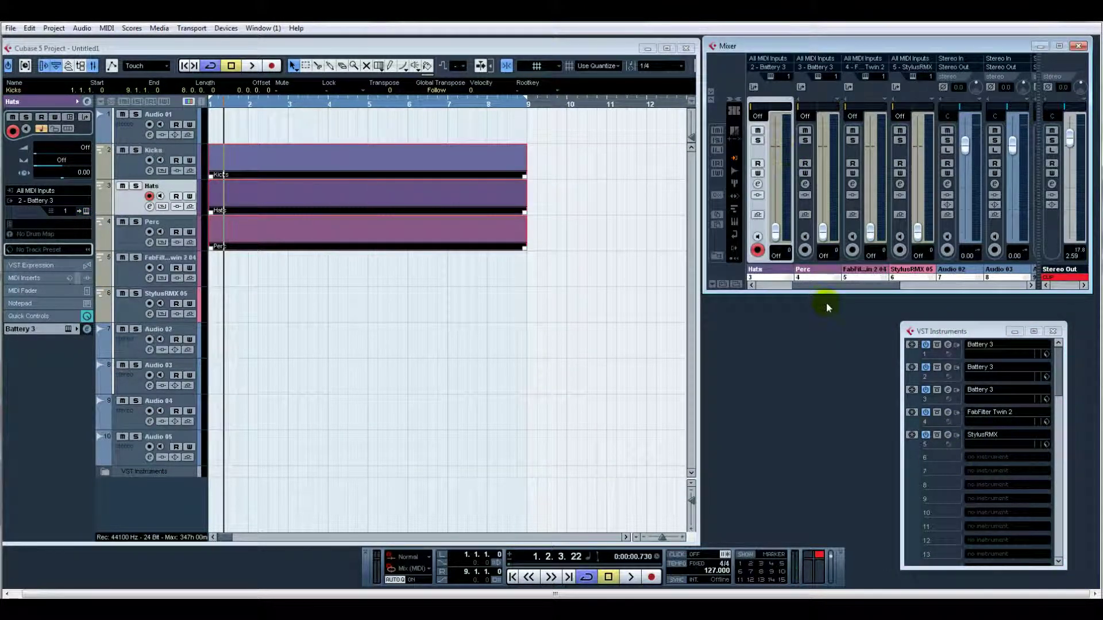
click(973, 459)
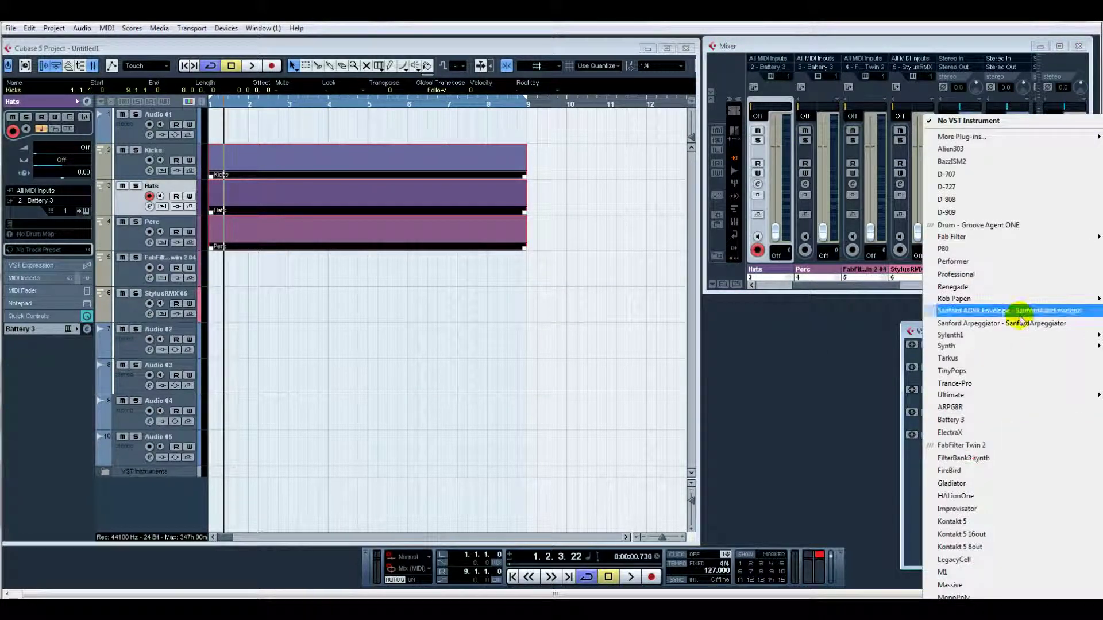
mouse_move(1022, 138)
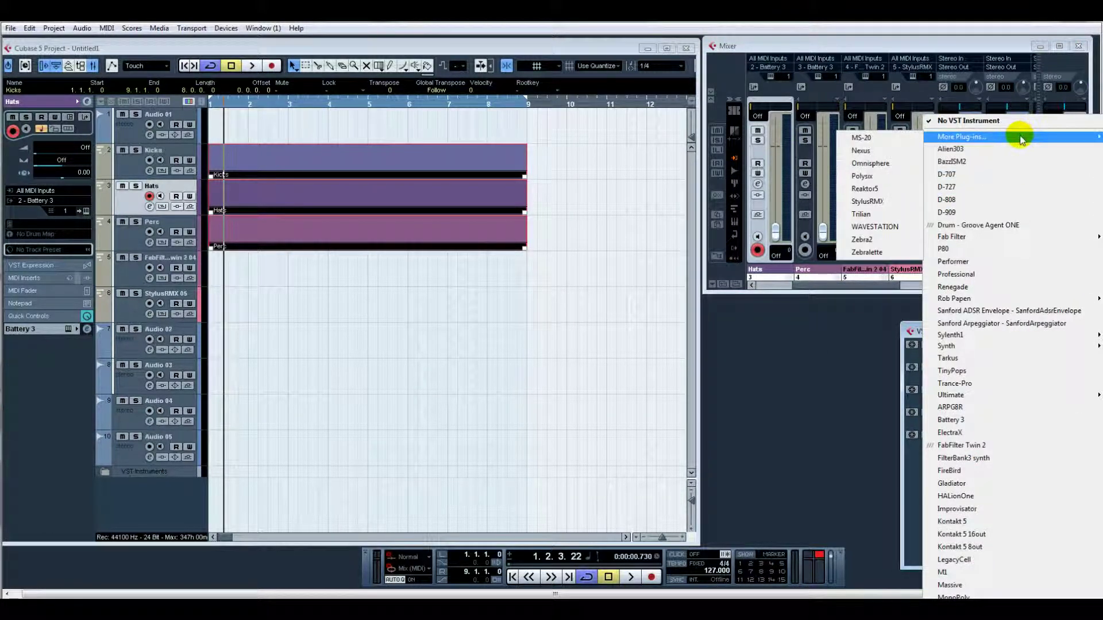
click(859, 215)
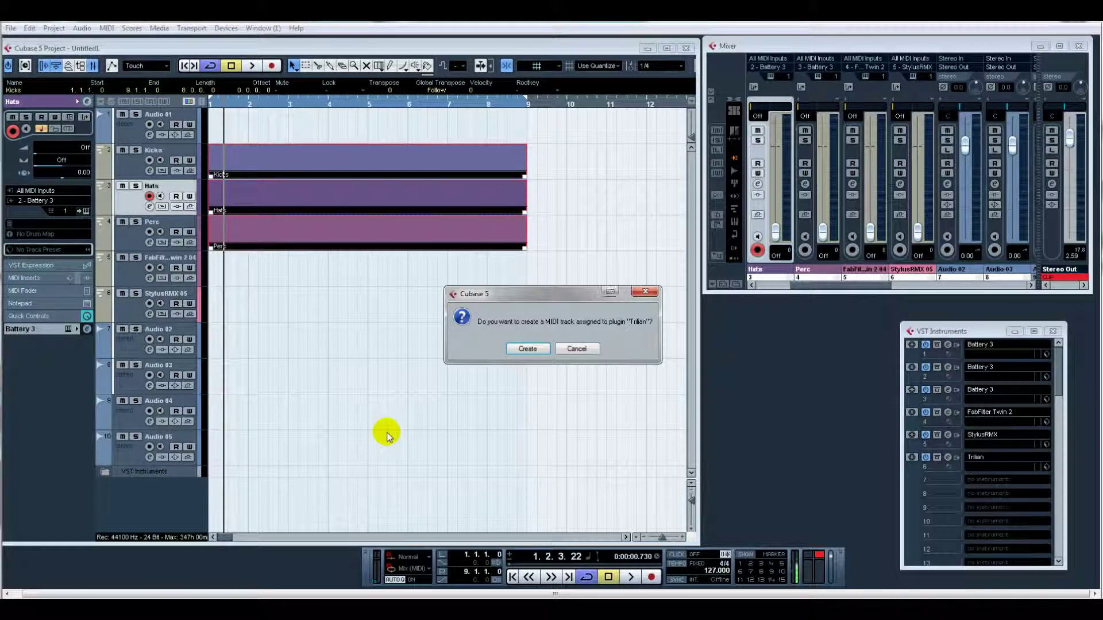
click(528, 347)
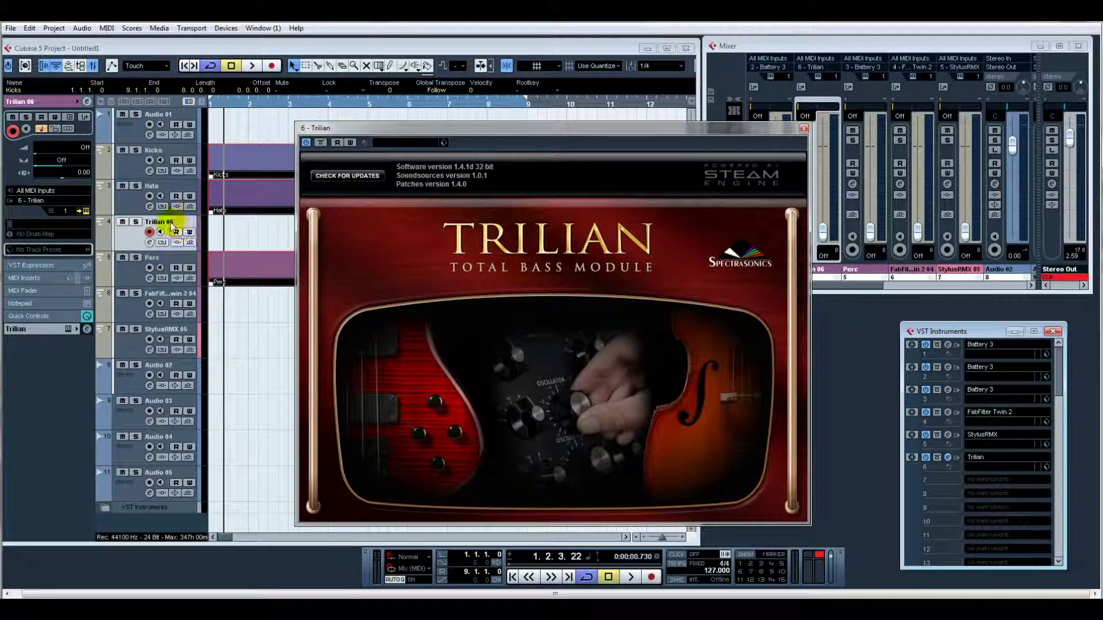
Rename Trilian 06 to Trilian and move it up to second in the track list
double_click(159, 221)
text(Tri)
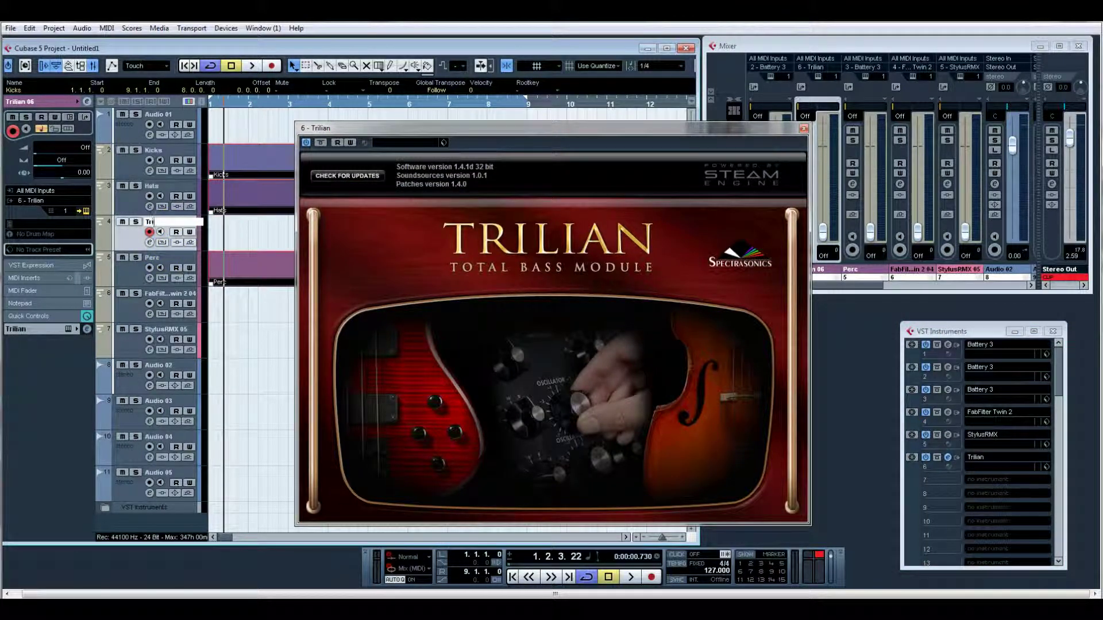
key(Return)
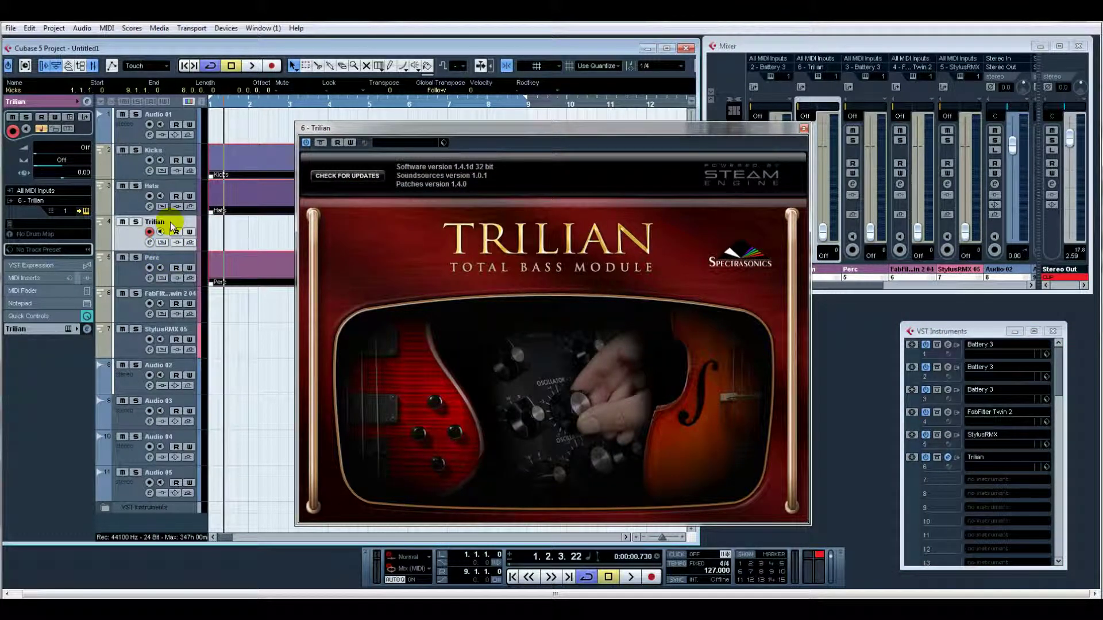
drag(171, 226, 156, 153)
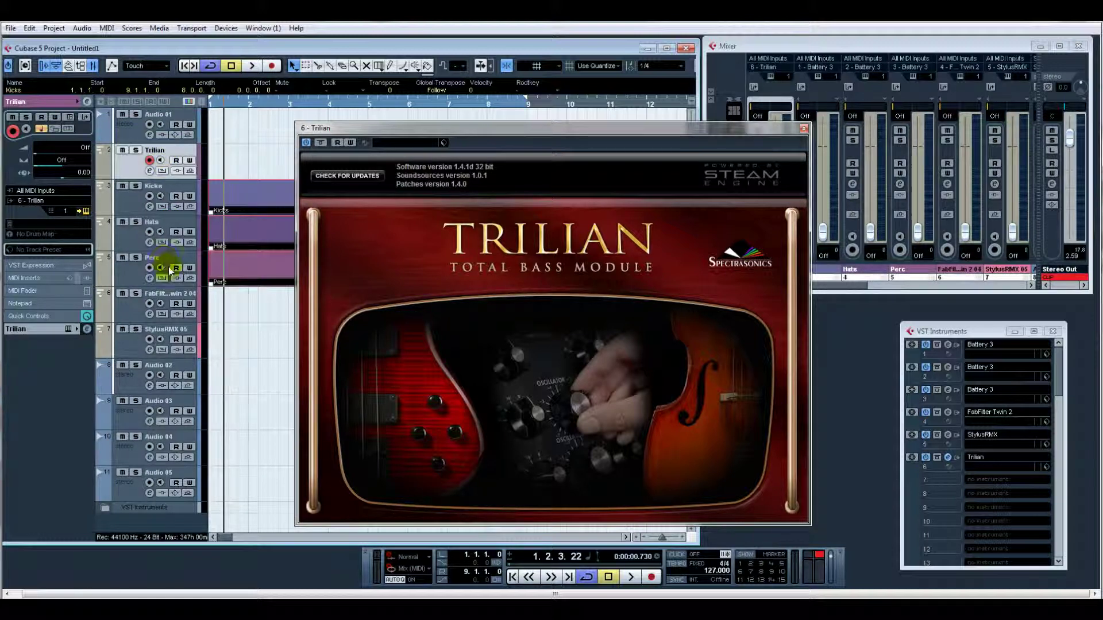
Rename FabFilter Twin 2 04 to FABF and StylusRMX 05 to RMX, then close the Trilian window
click(173, 295)
double_click(173, 295)
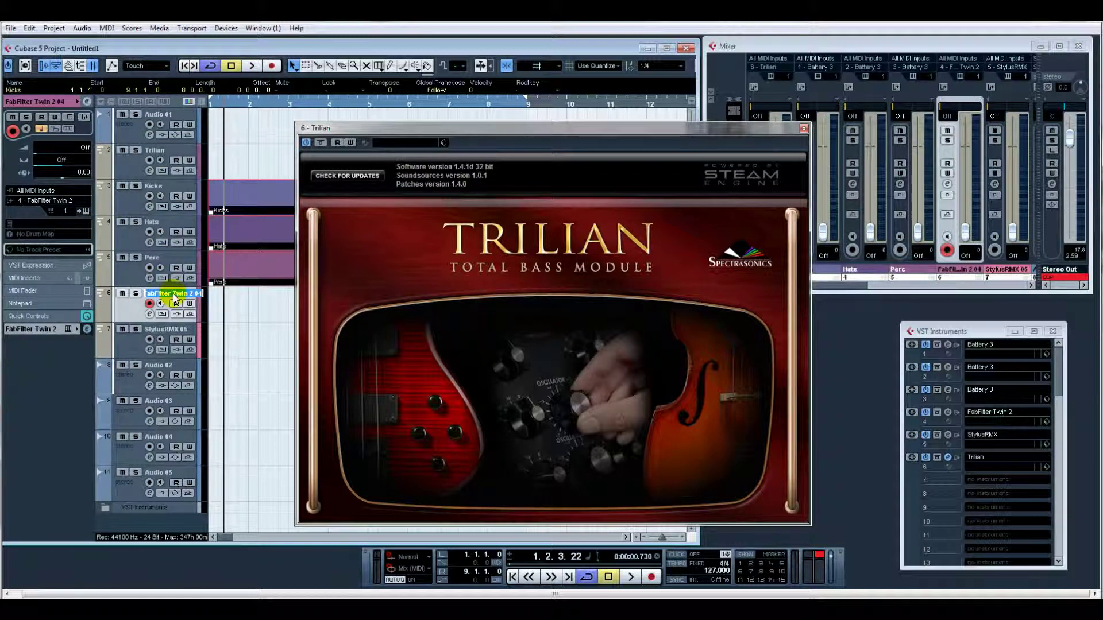
text(FABF)
key(Return)
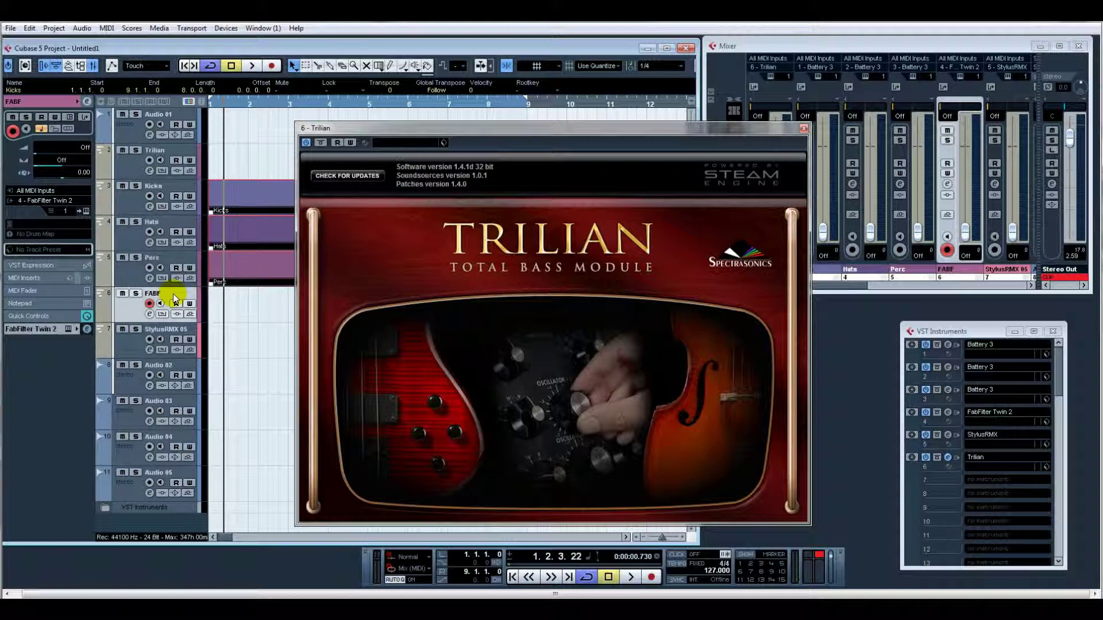
double_click(167, 329)
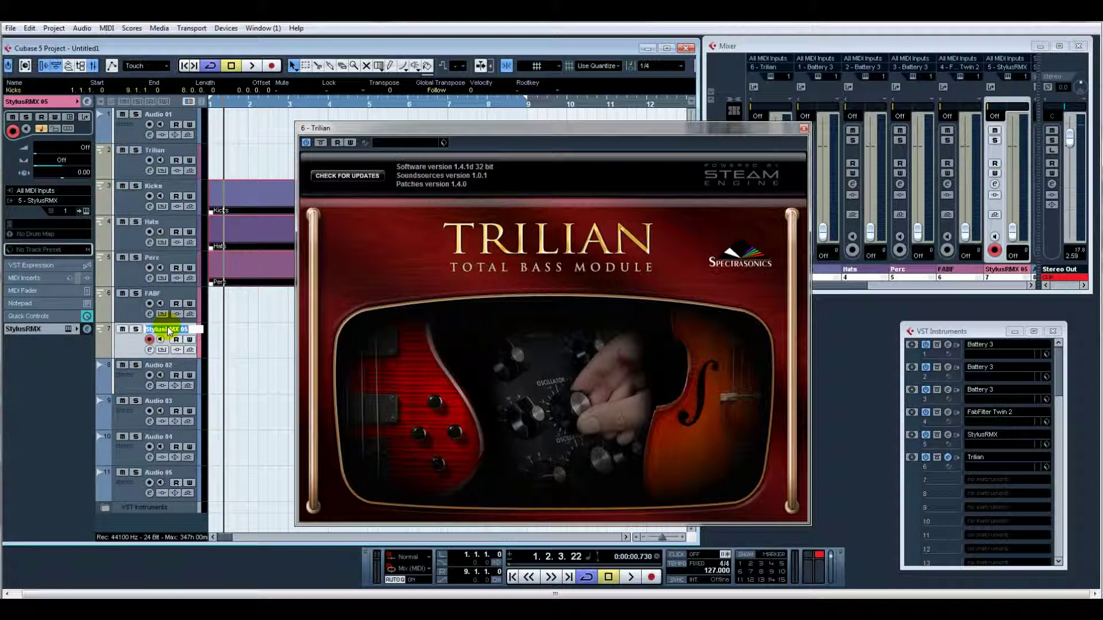
text(RMX)
key(Return)
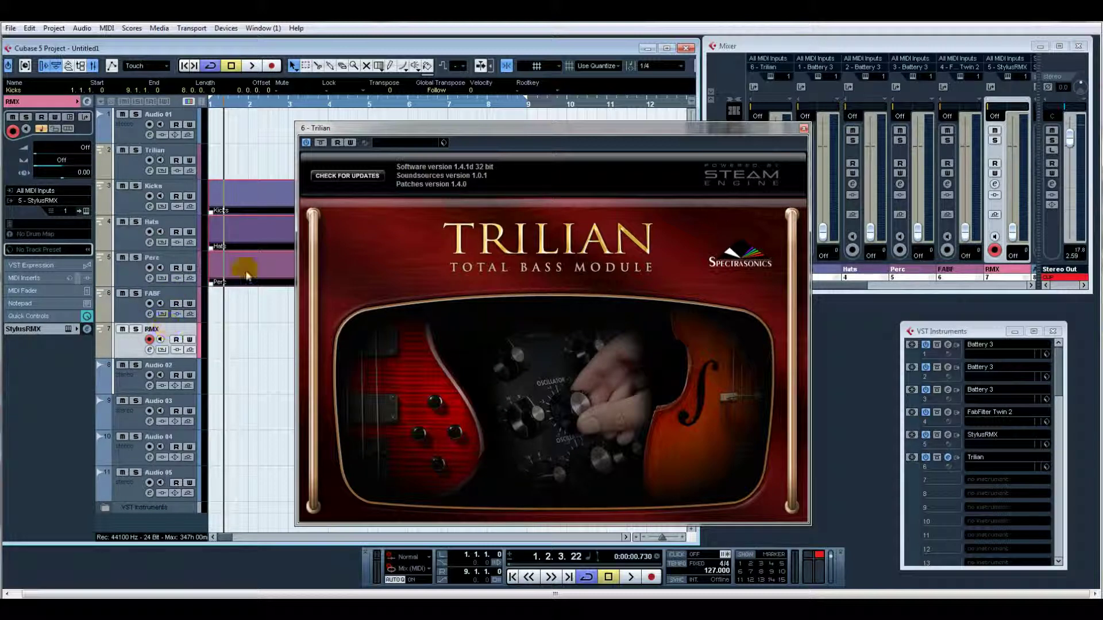
click(803, 128)
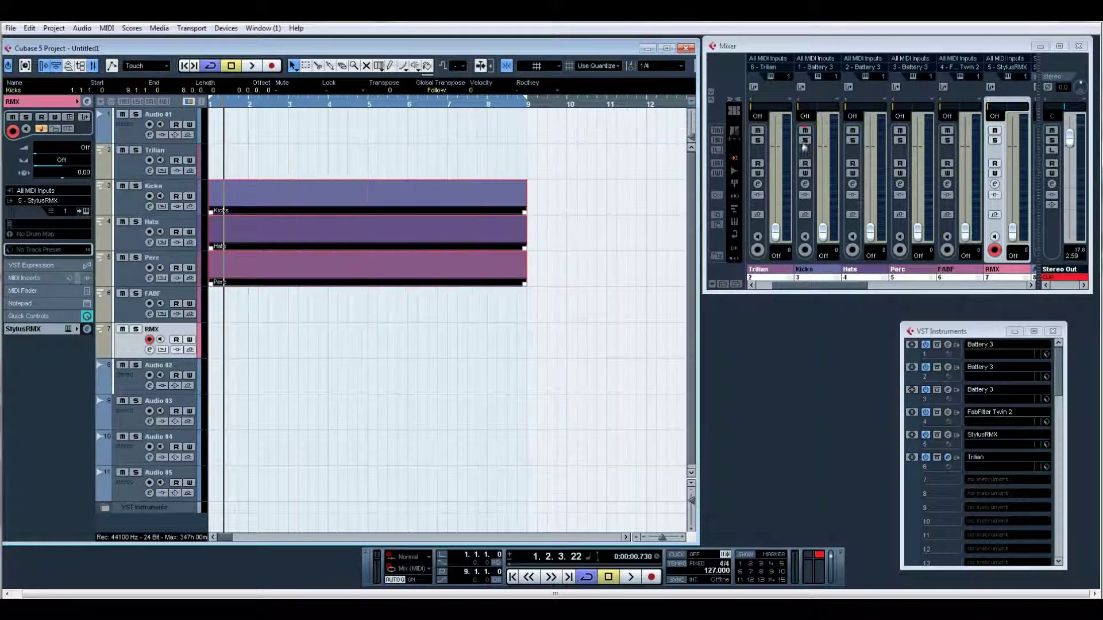
Move RMX to slot 3 and FABF to slot 4, hide mixer MIDI channels, then close the Key Editor
drag(171, 319, 178, 198)
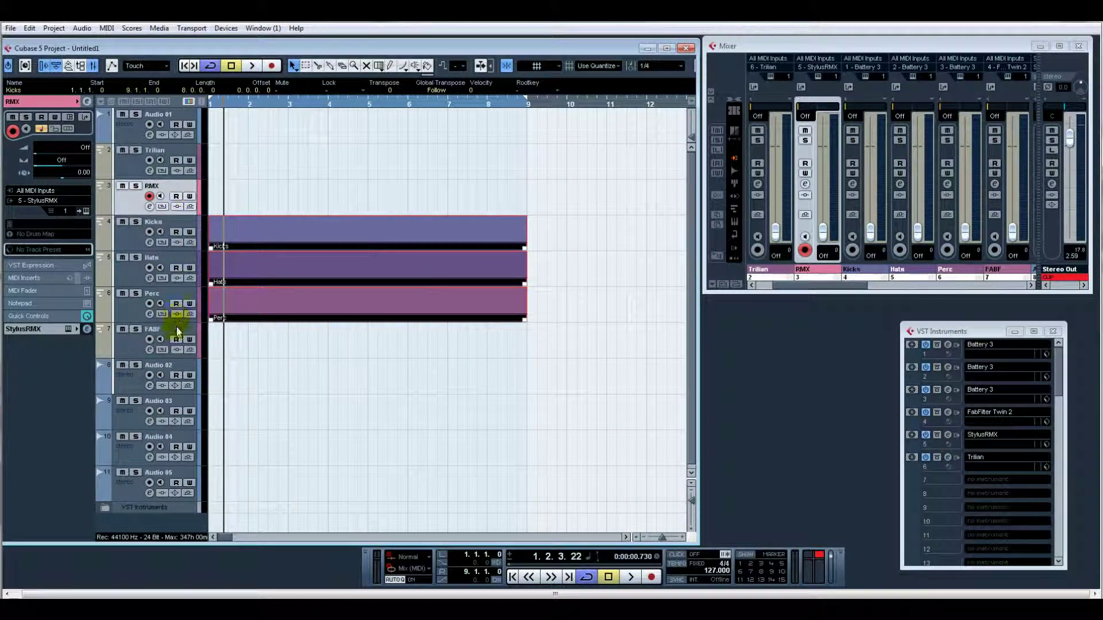
drag(177, 327, 174, 224)
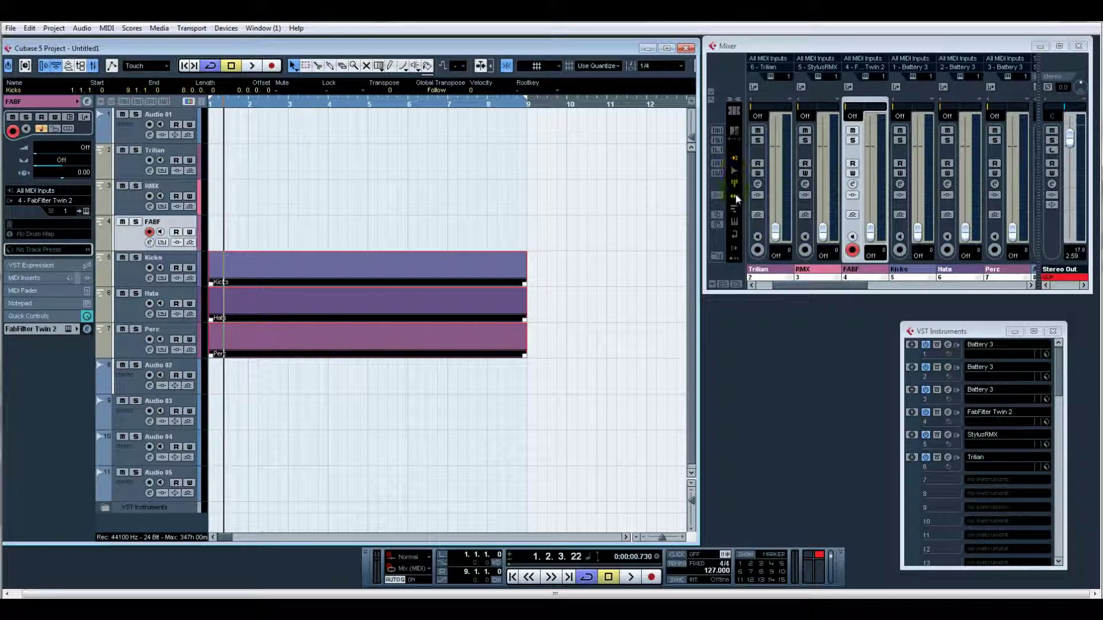
click(736, 238)
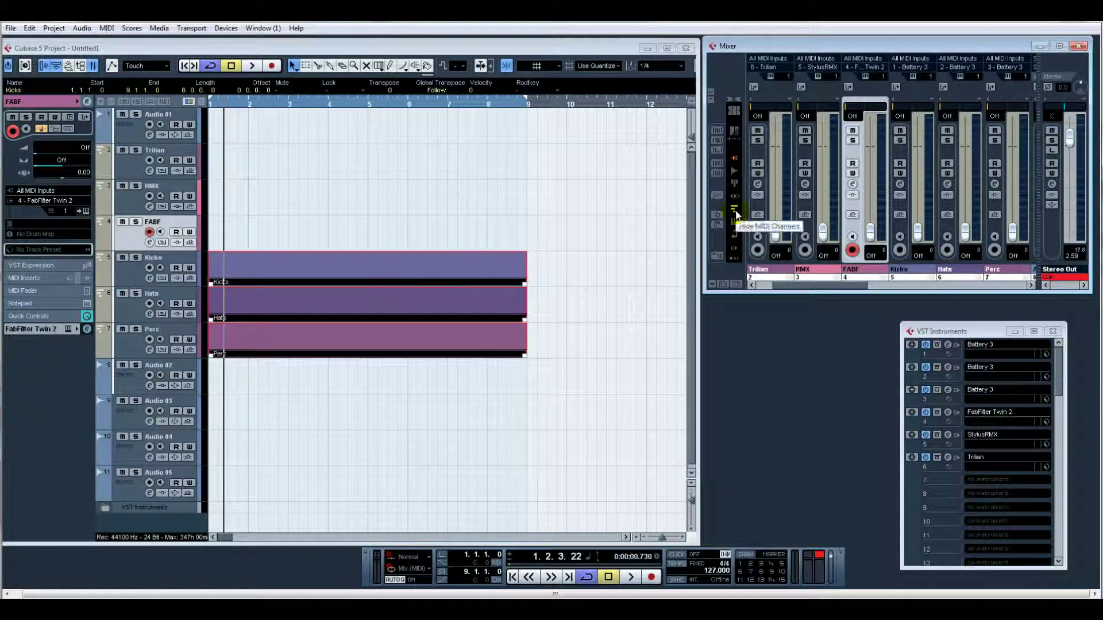
click(736, 214)
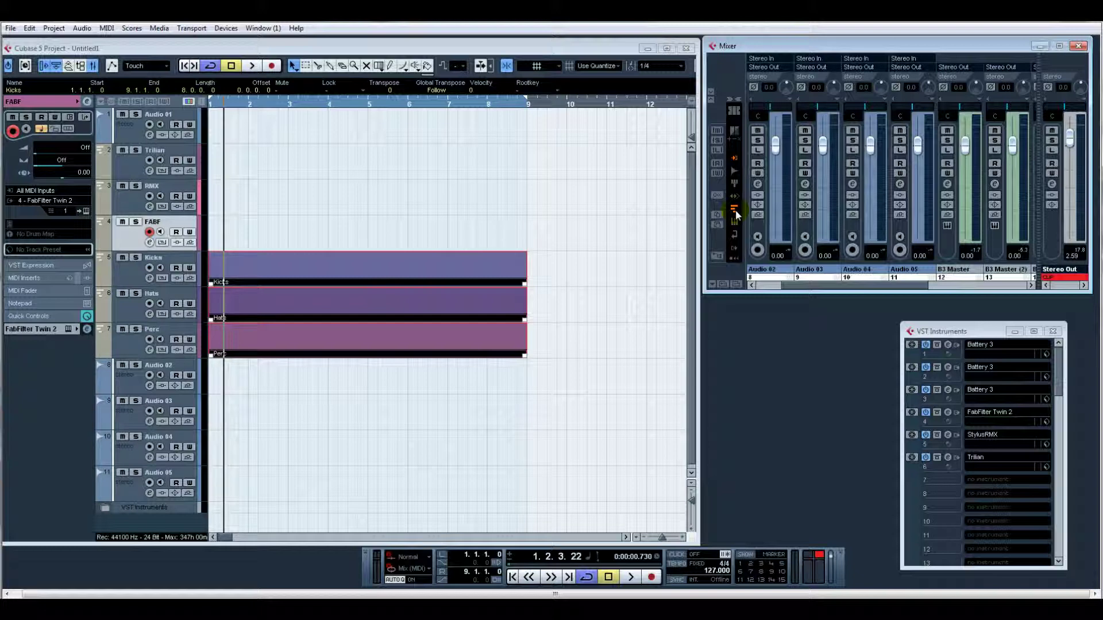
double_click(408, 271)
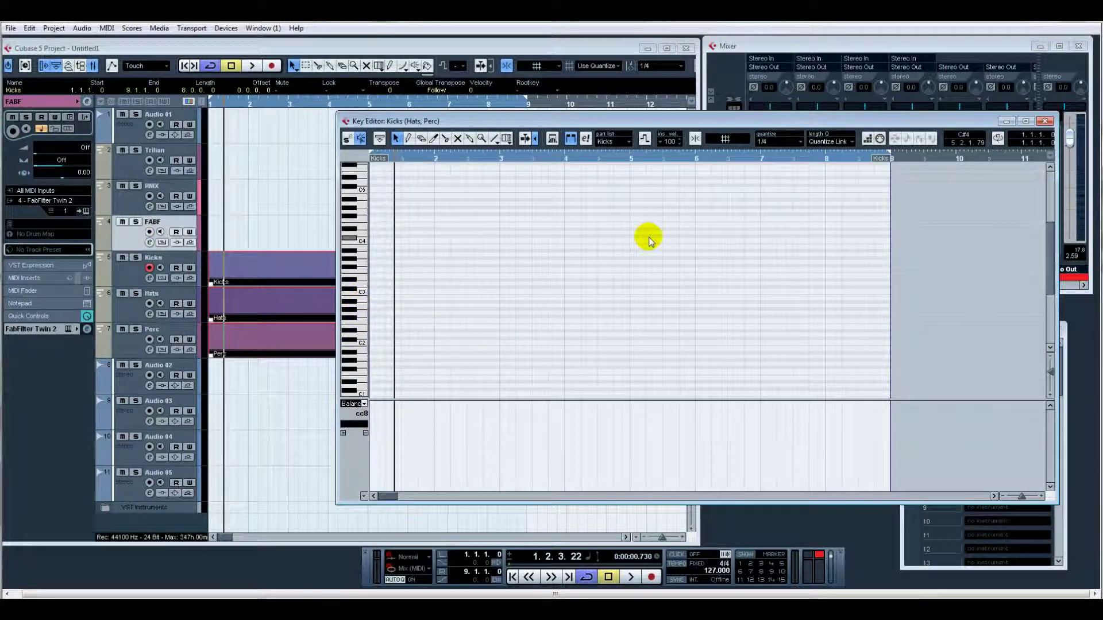
click(1045, 122)
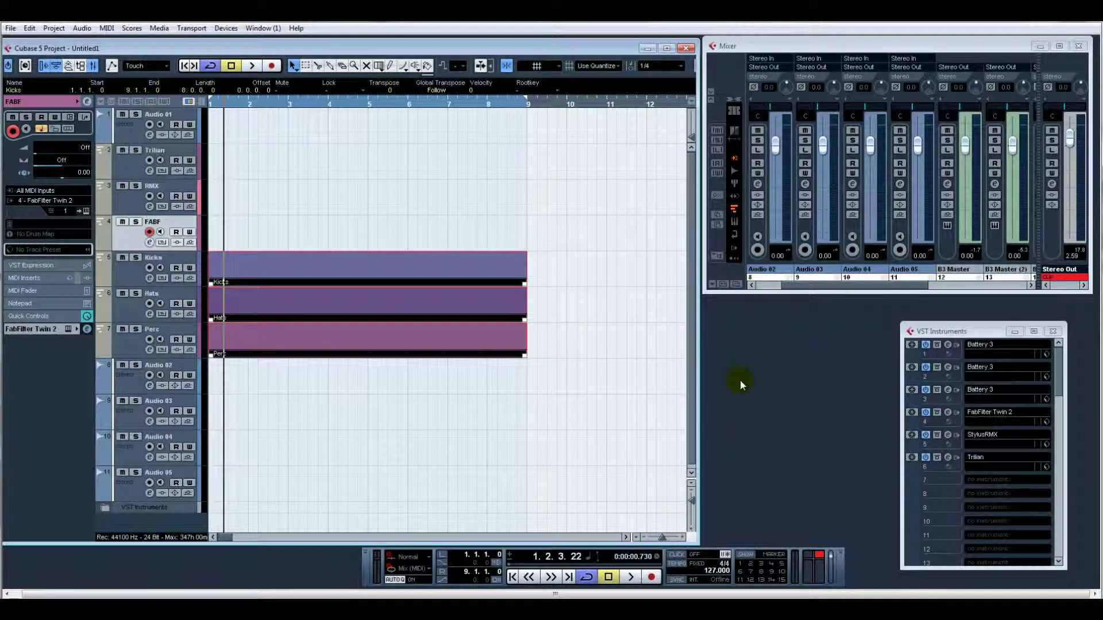
Add stereo group channels in VST Connections' Group/FX tab (F4)
key(F4)
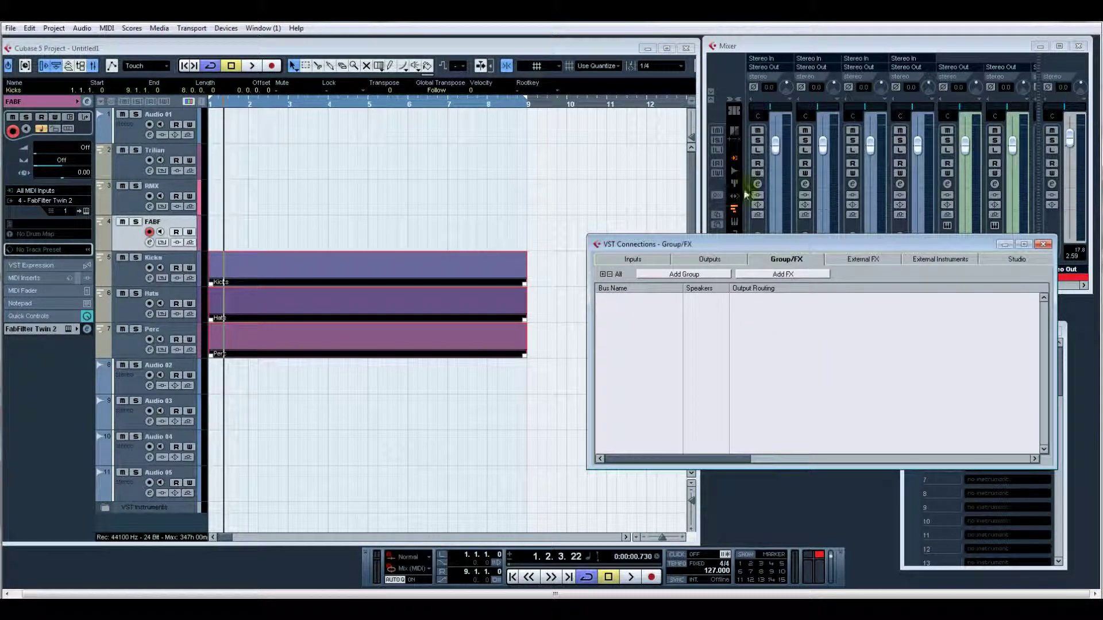
click(707, 276)
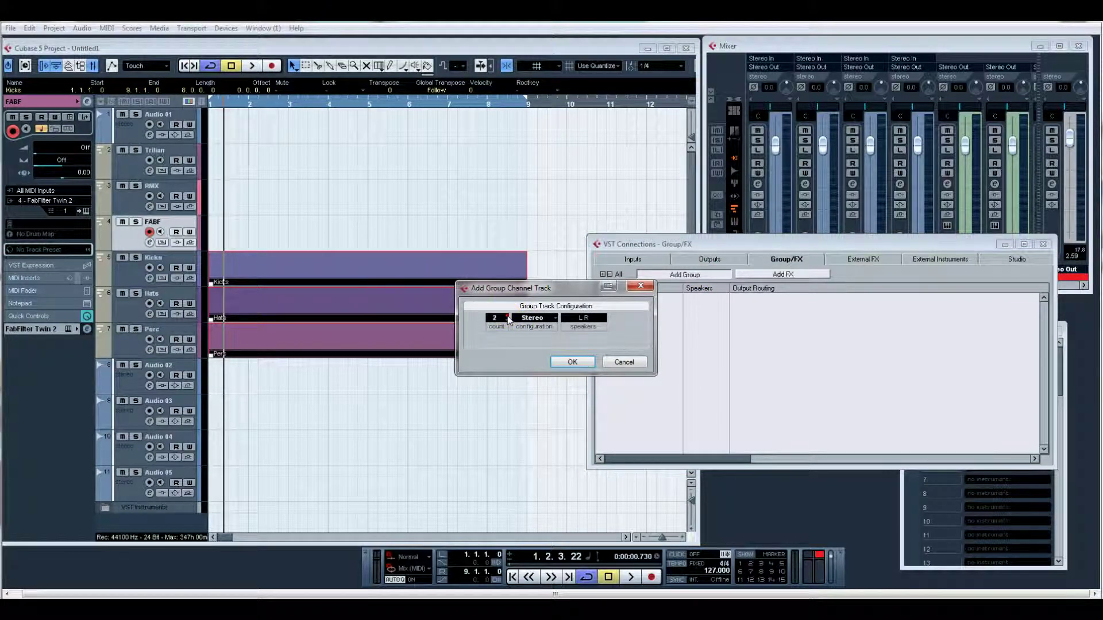
click(572, 363)
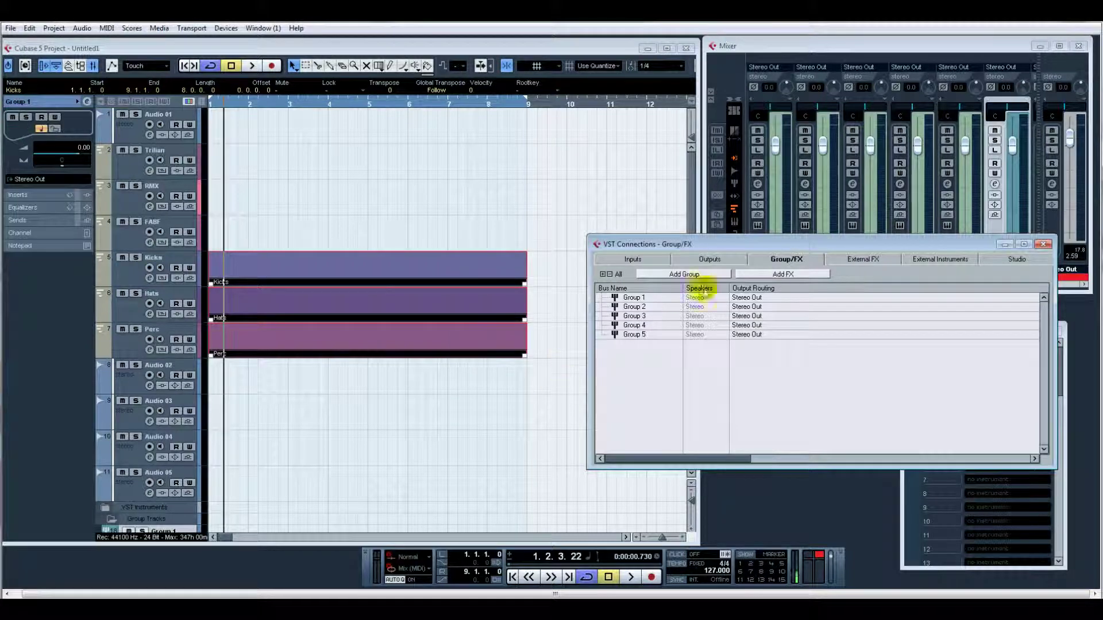
Rename Group 1 to Main SC and Group 2 to PAd SC
double_click(638, 299)
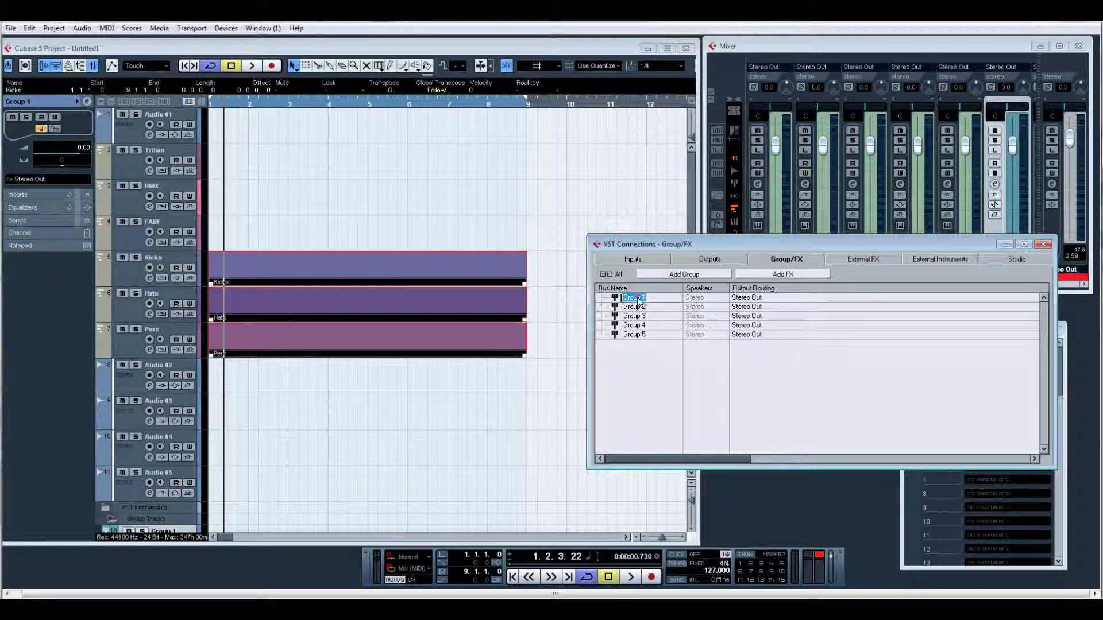
text(Main SC)
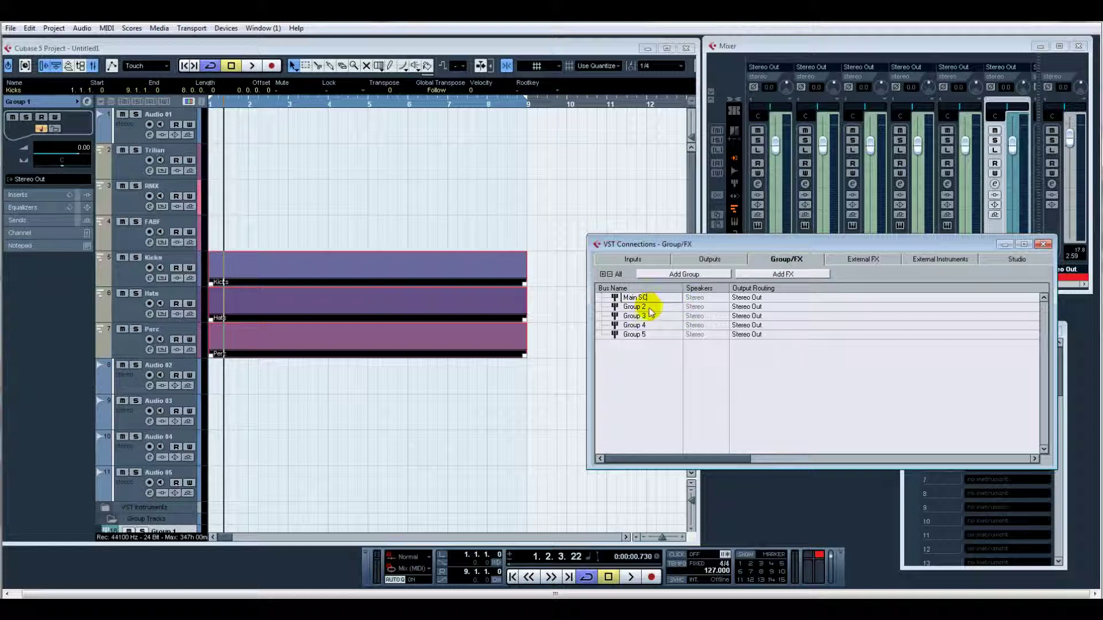
double_click(642, 308)
double_click(644, 309)
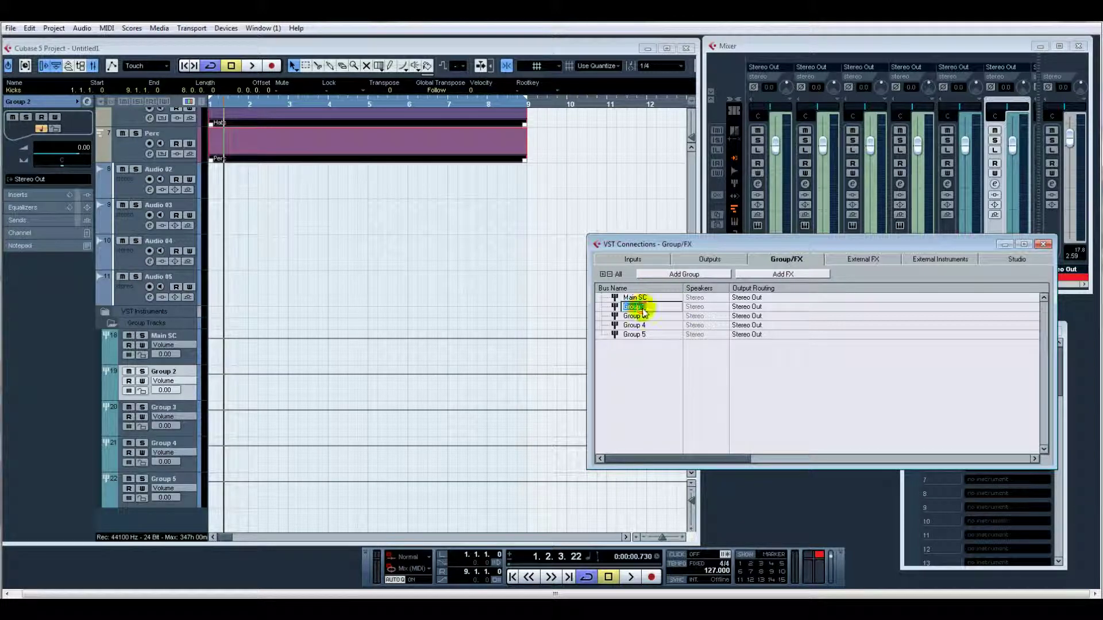
text(PAd SC)
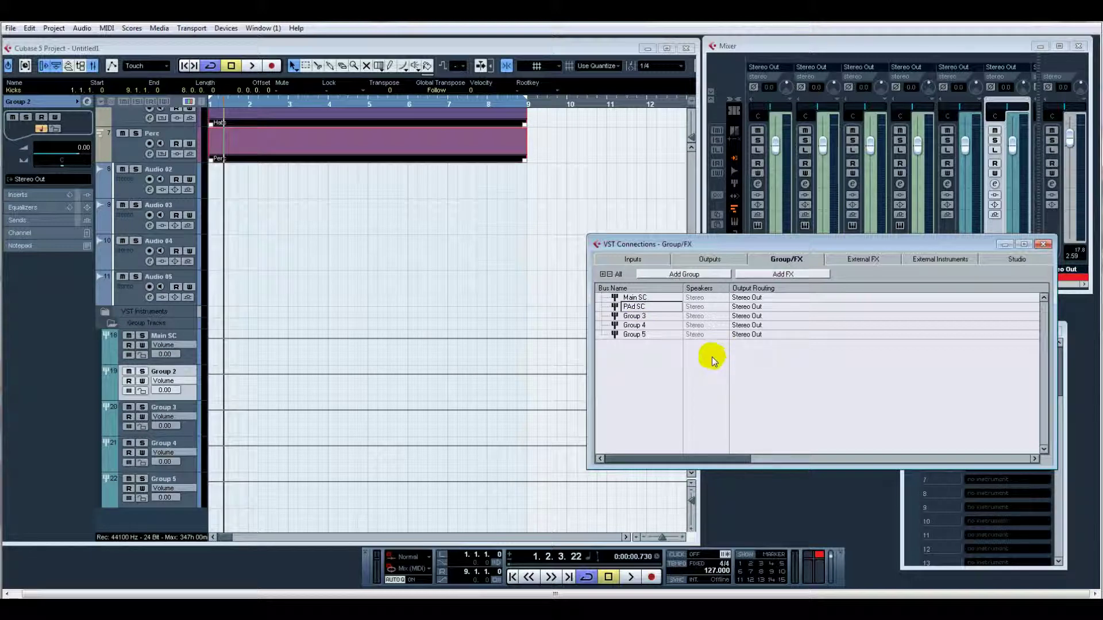
Rename Groups 3–5 to Drum Buss, Parallel and Spare, then close the connections window
double_click(636, 317)
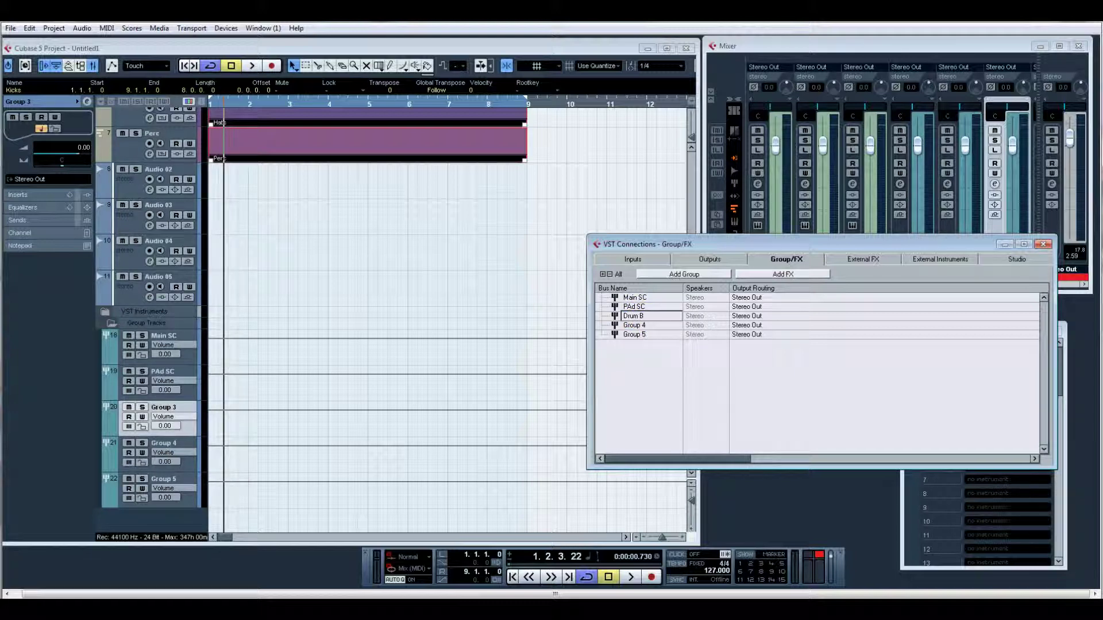
text(Drum Buss)
key(Return)
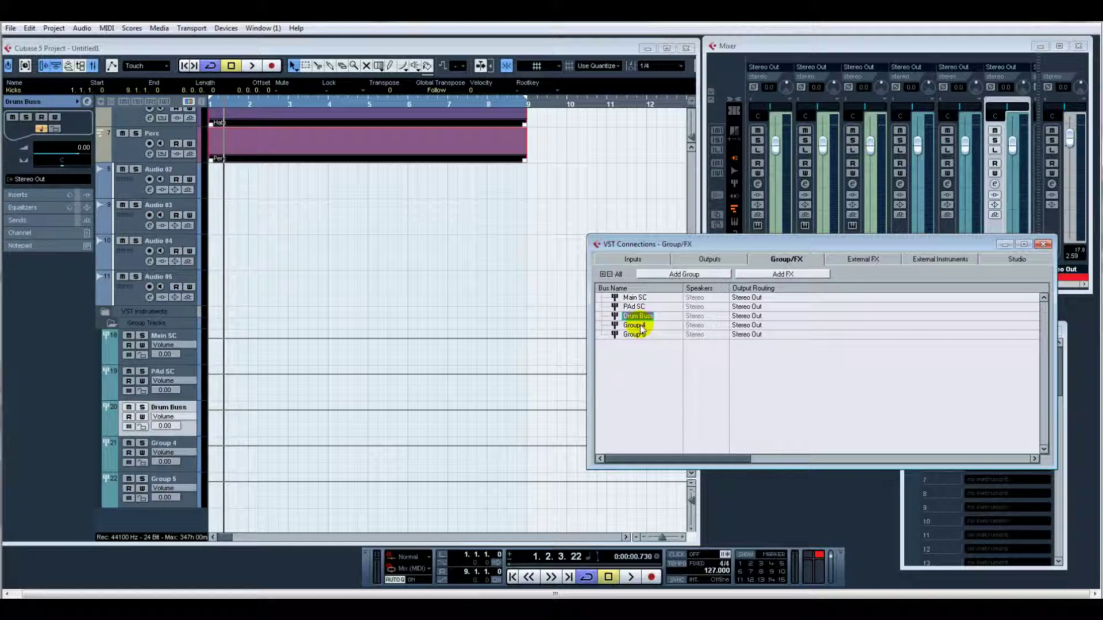
click(638, 325)
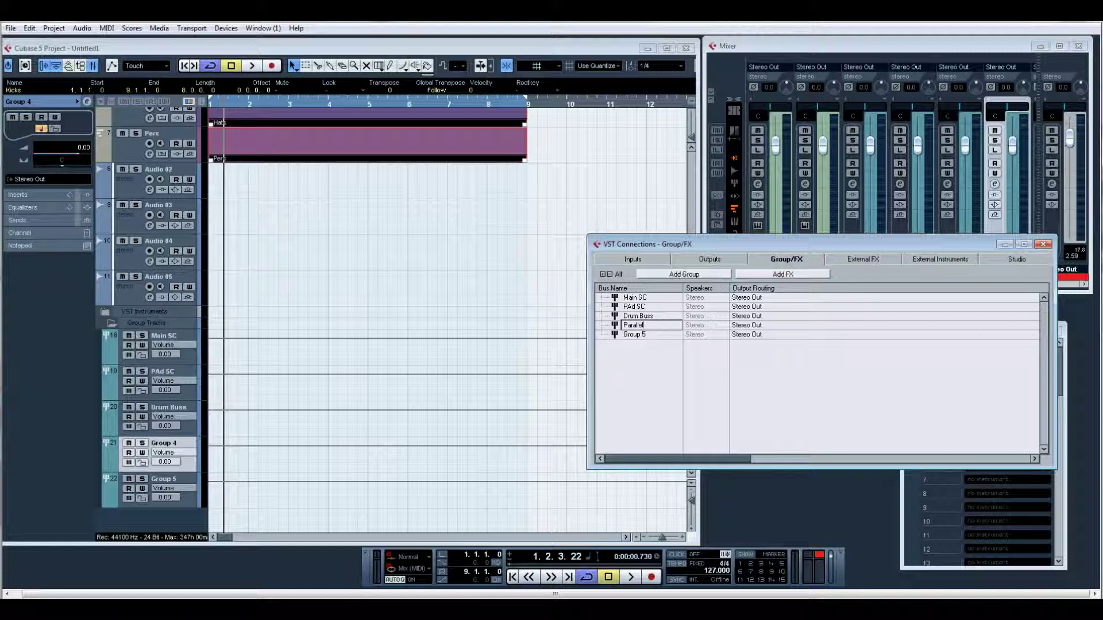
text(Parallel)
key(Return)
double_click(647, 338)
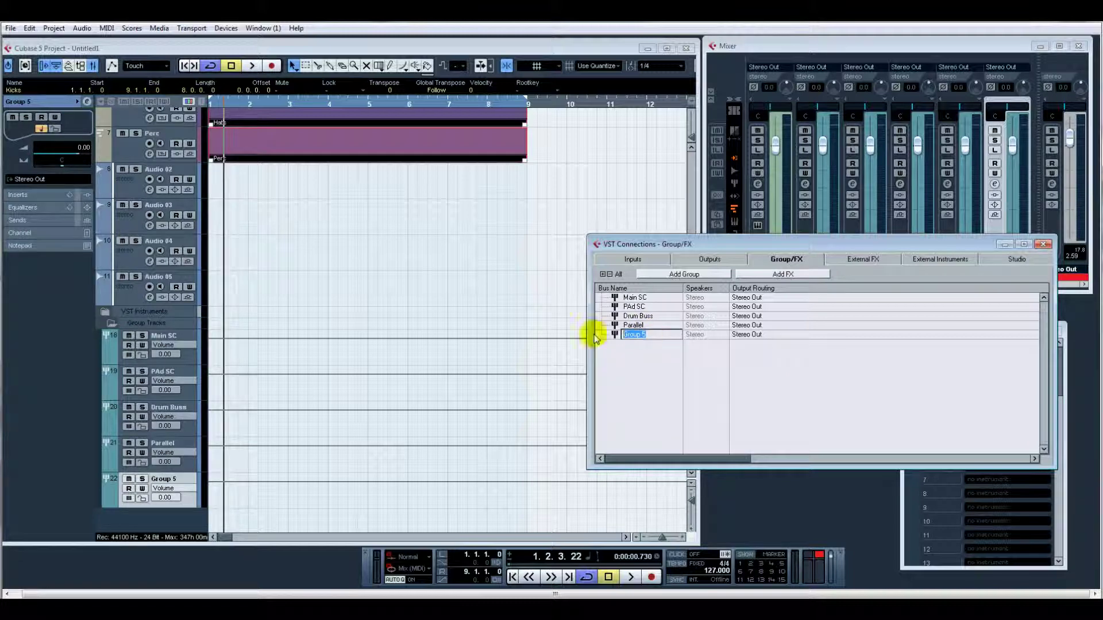
text(Spare)
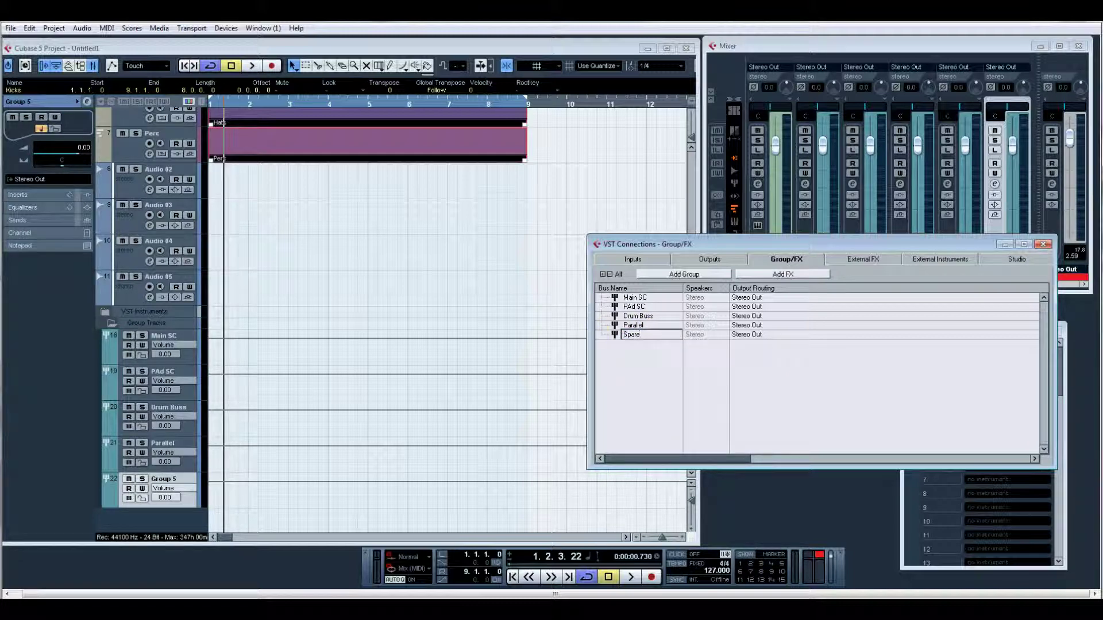
key(Return)
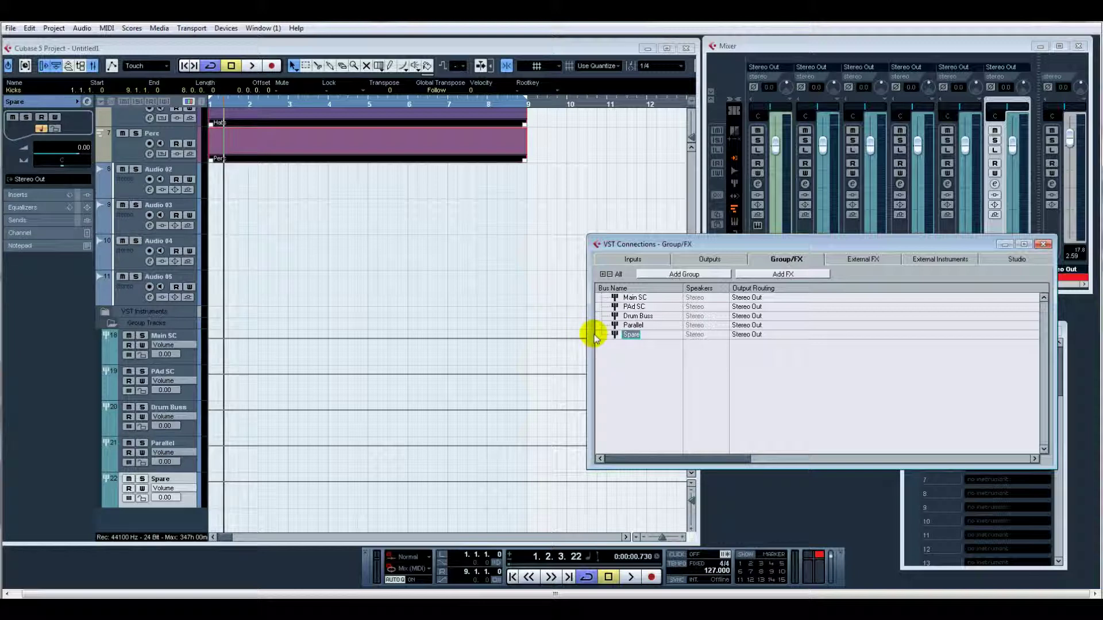
click(1045, 246)
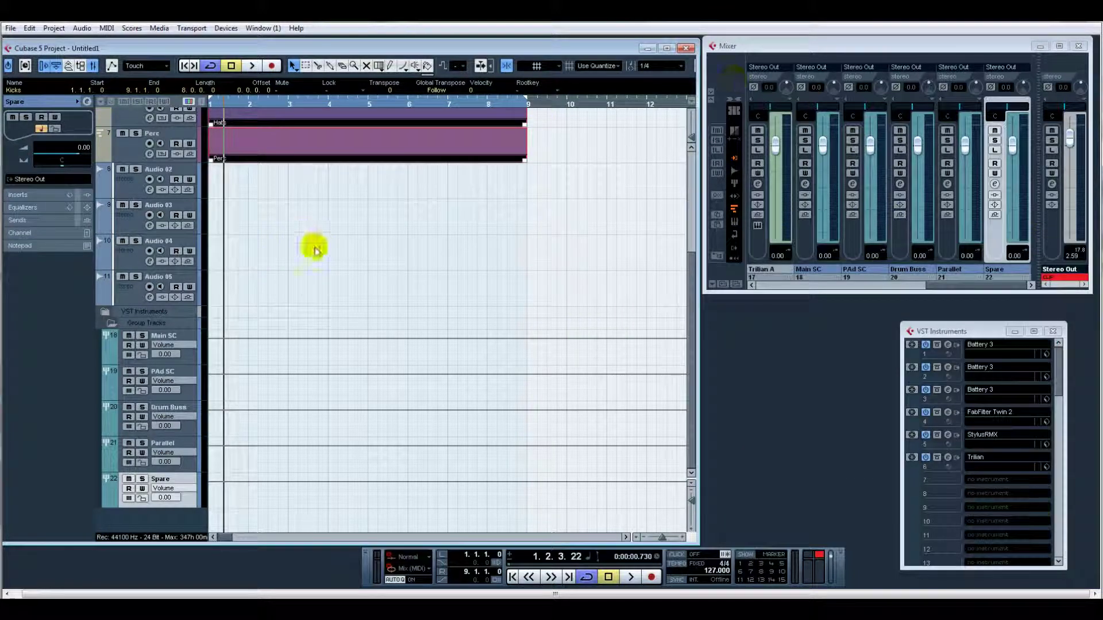
Collapse the Group Tracks folder and deselect the Kicks, Hats and Perc events
click(112, 325)
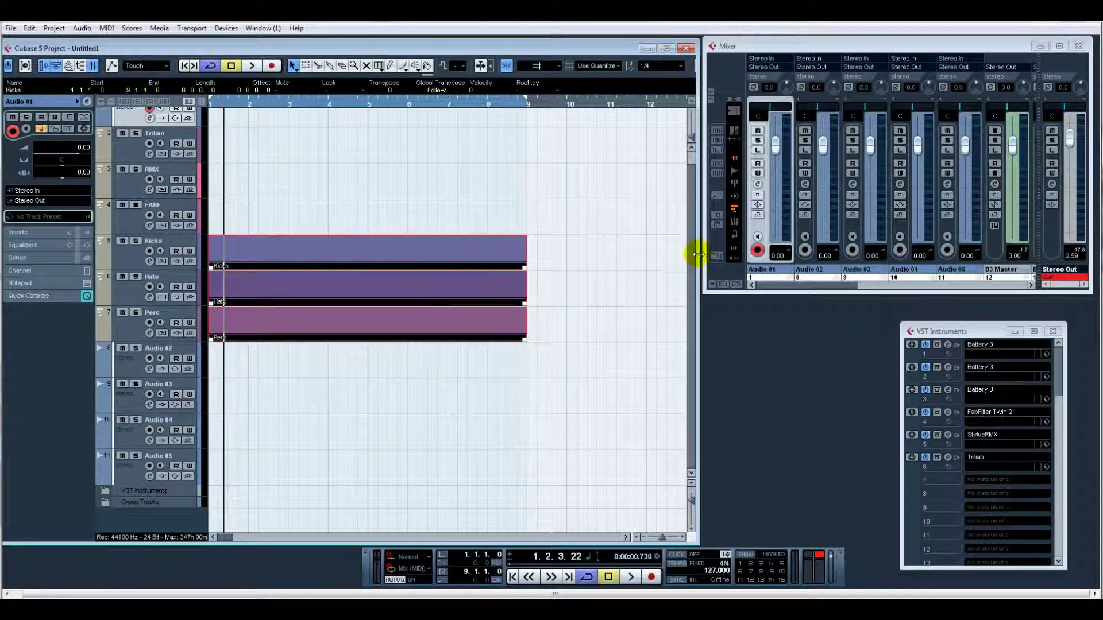
drag(690, 261, 693, 139)
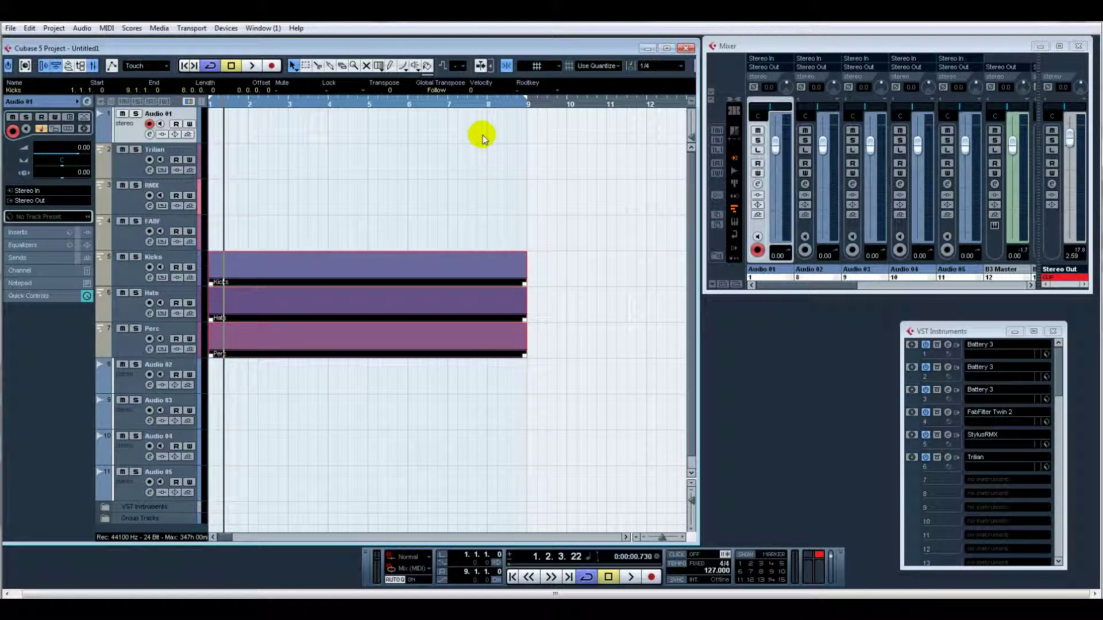
click(438, 167)
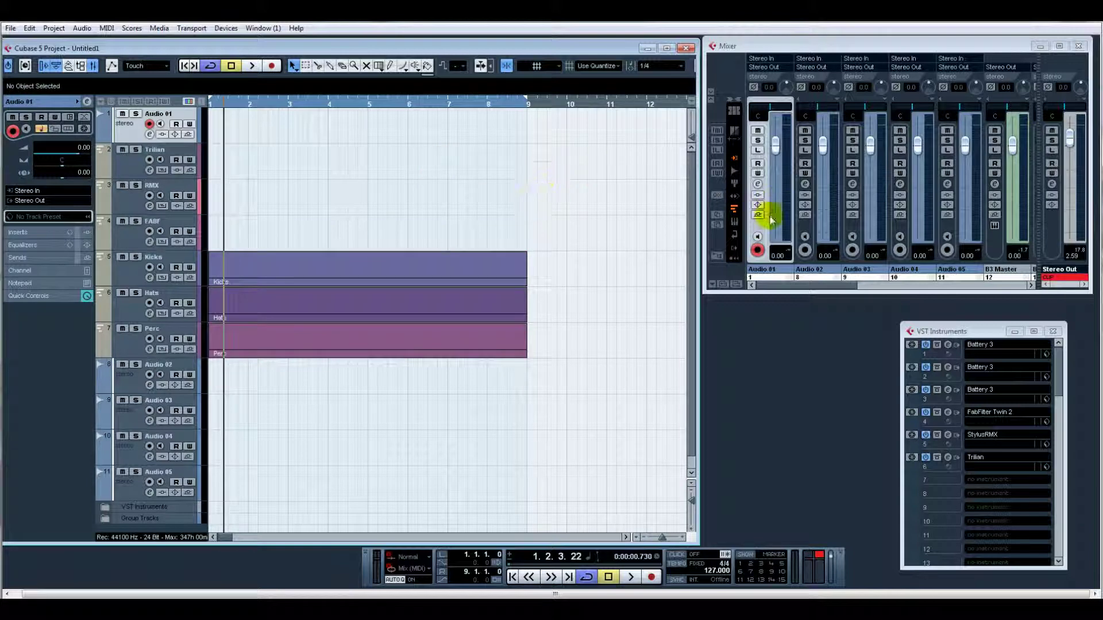
Import the 133BPM kick loop into the Pool and place it at bar 1 of Audio 01
key(ctrl+p)
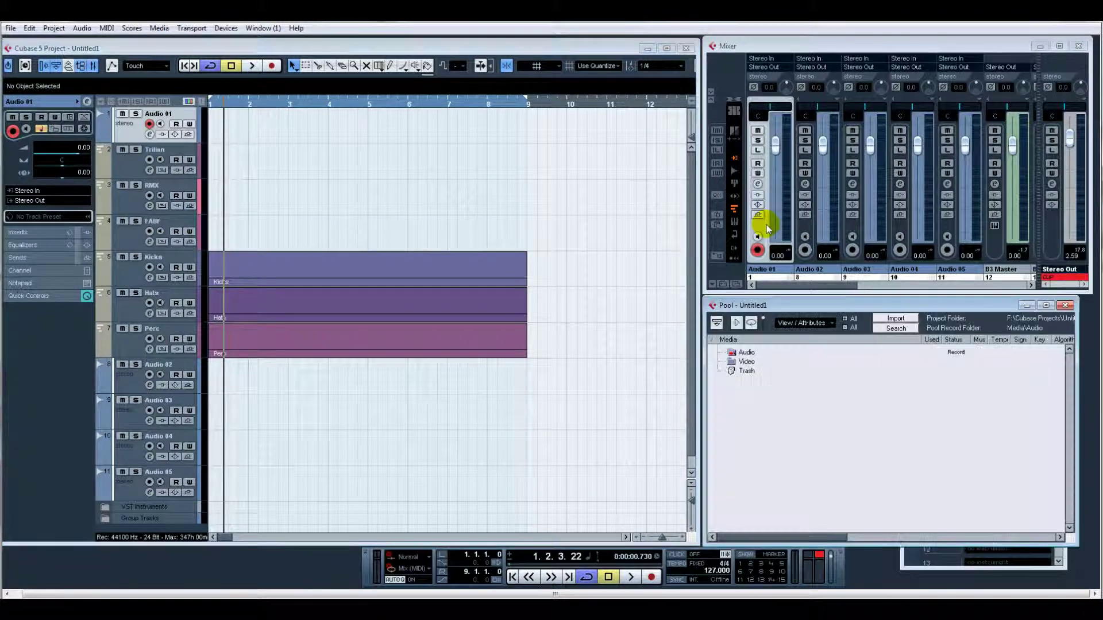
click(889, 320)
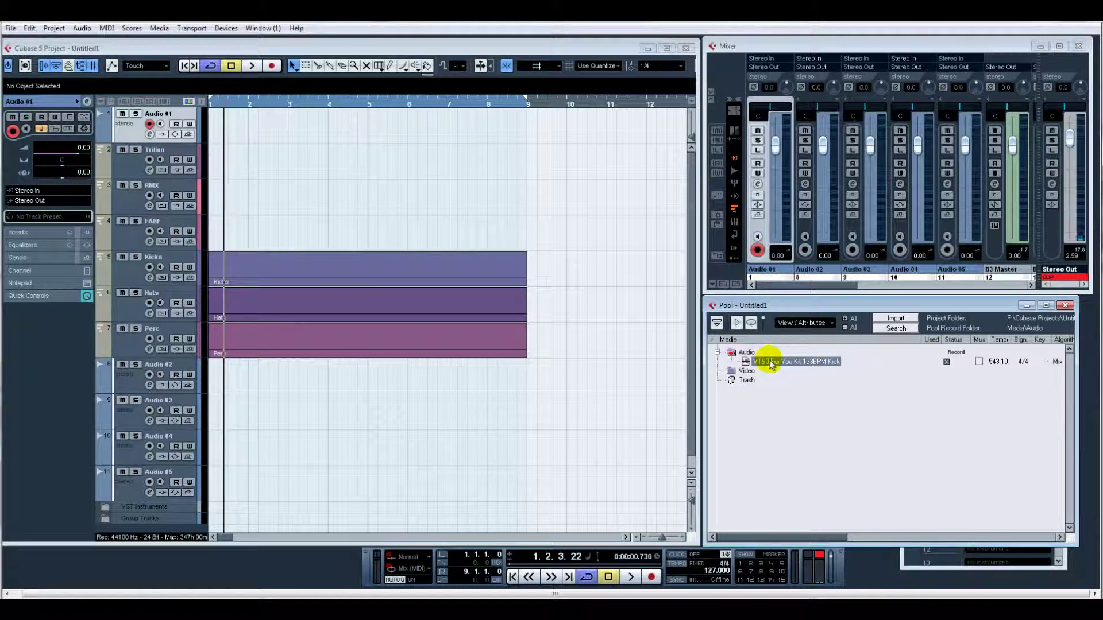
drag(770, 363, 217, 125)
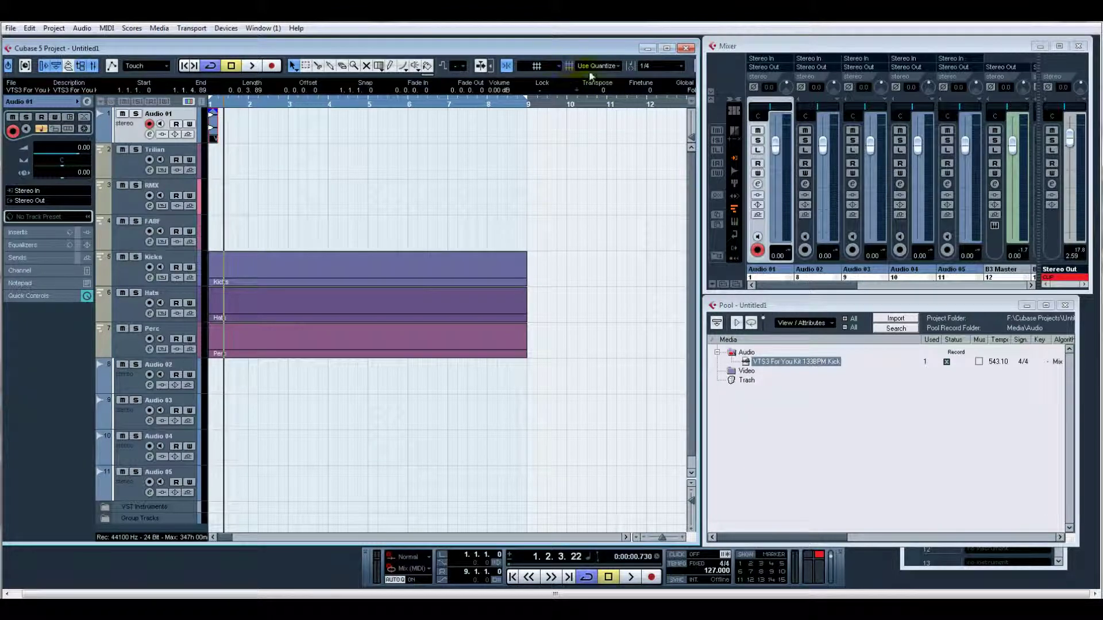
Copy and duplicate the kick event so it repeats up to bar 9
drag(219, 124, 248, 128)
key(ctrl+d)
key(ctrl+d)
key(ctrl+d)
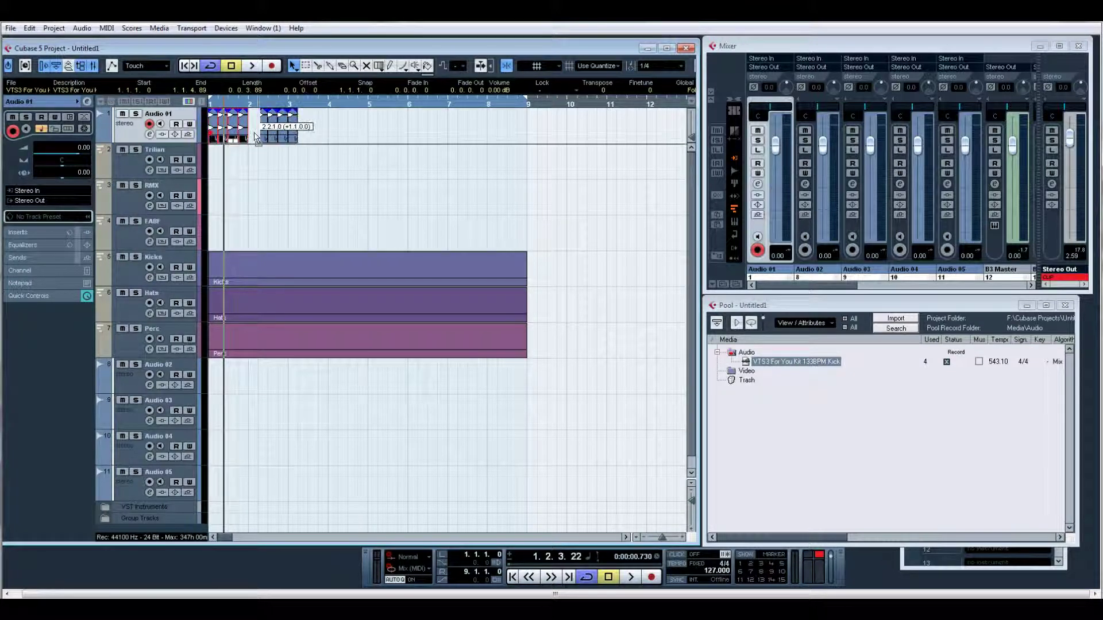
drag(349, 129, 290, 130)
drag(394, 119, 370, 123)
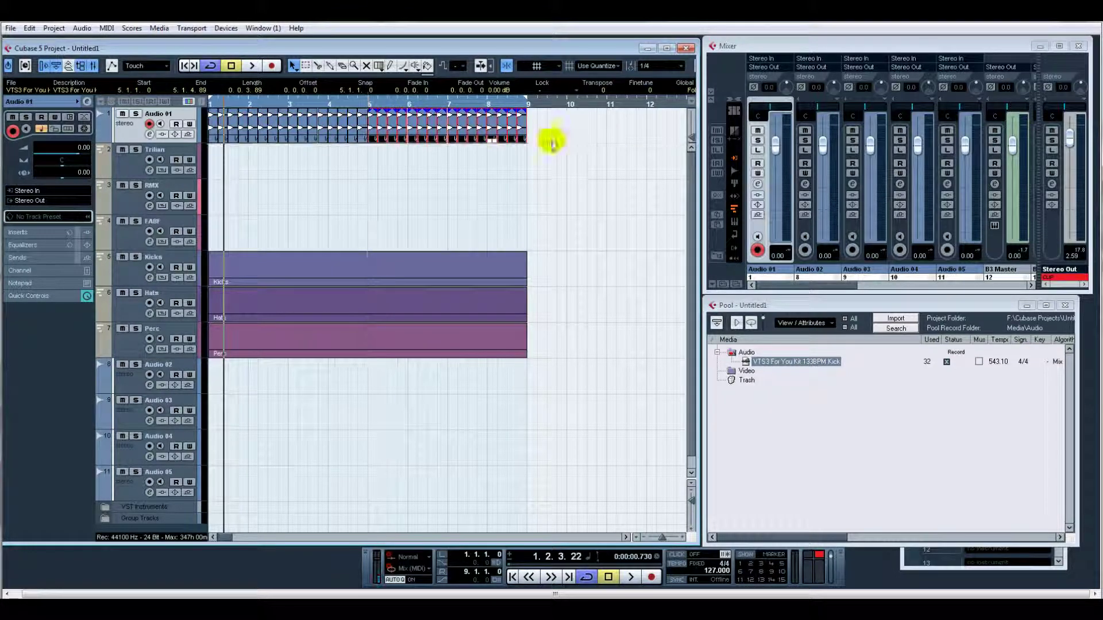
Glue all the kick events into one and bounce it to a new audio file
right_click(591, 169)
click(603, 166)
click(567, 136)
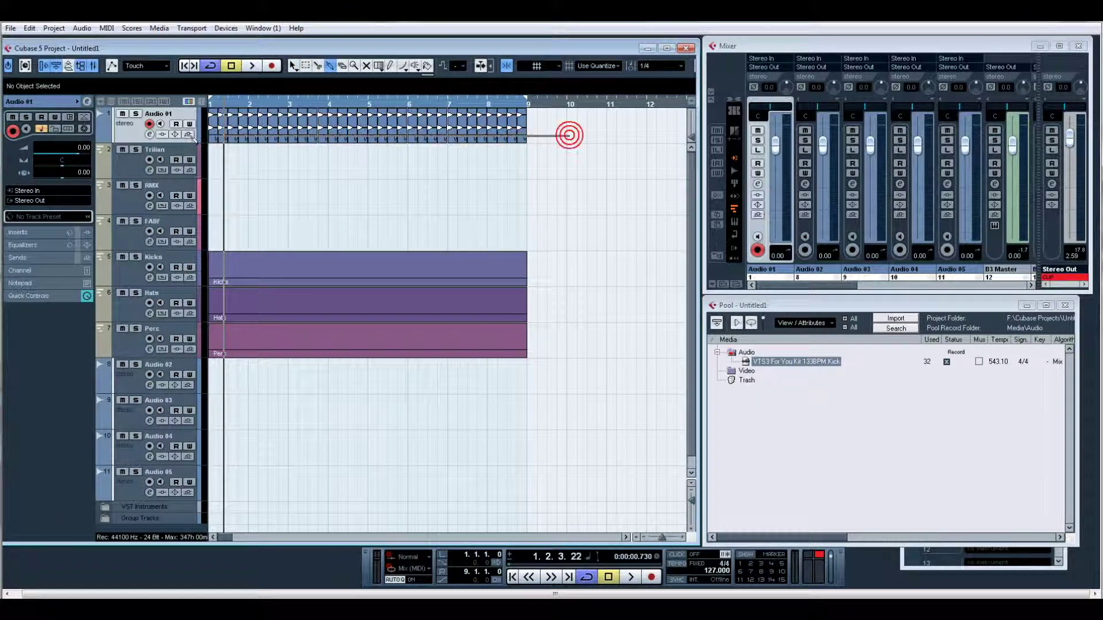
click(212, 128)
click(214, 128)
key(1)
click(274, 128)
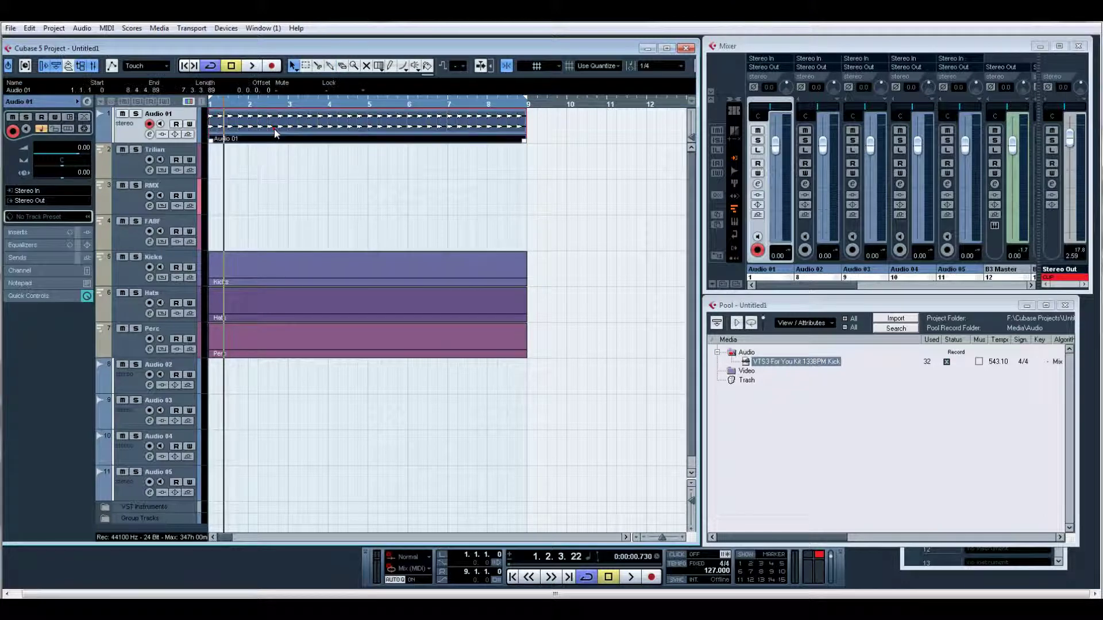
click(82, 27)
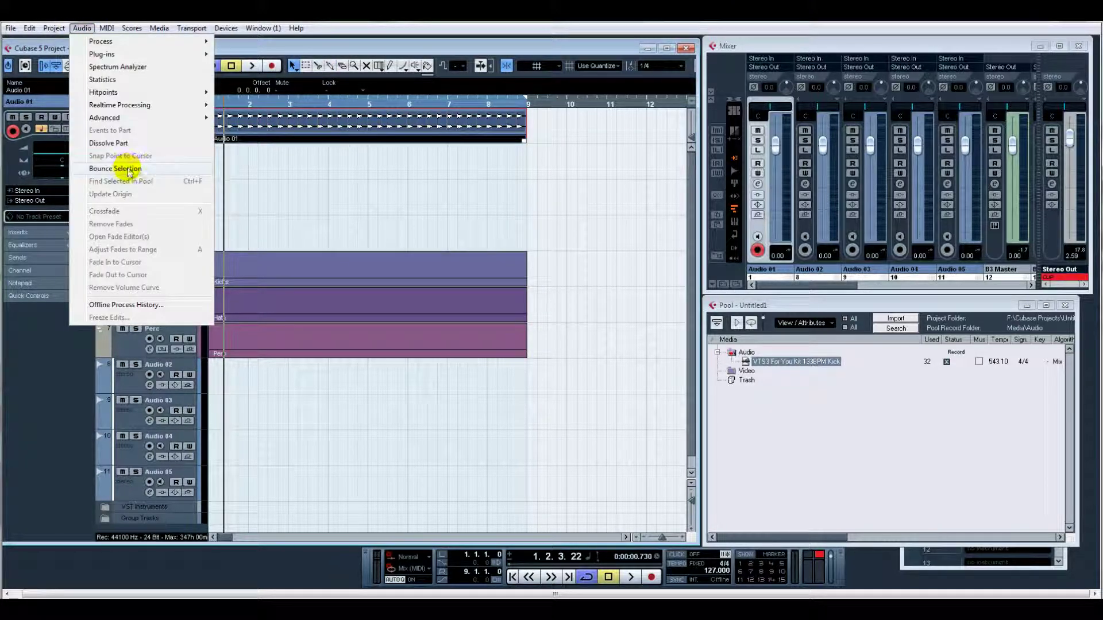
click(127, 170)
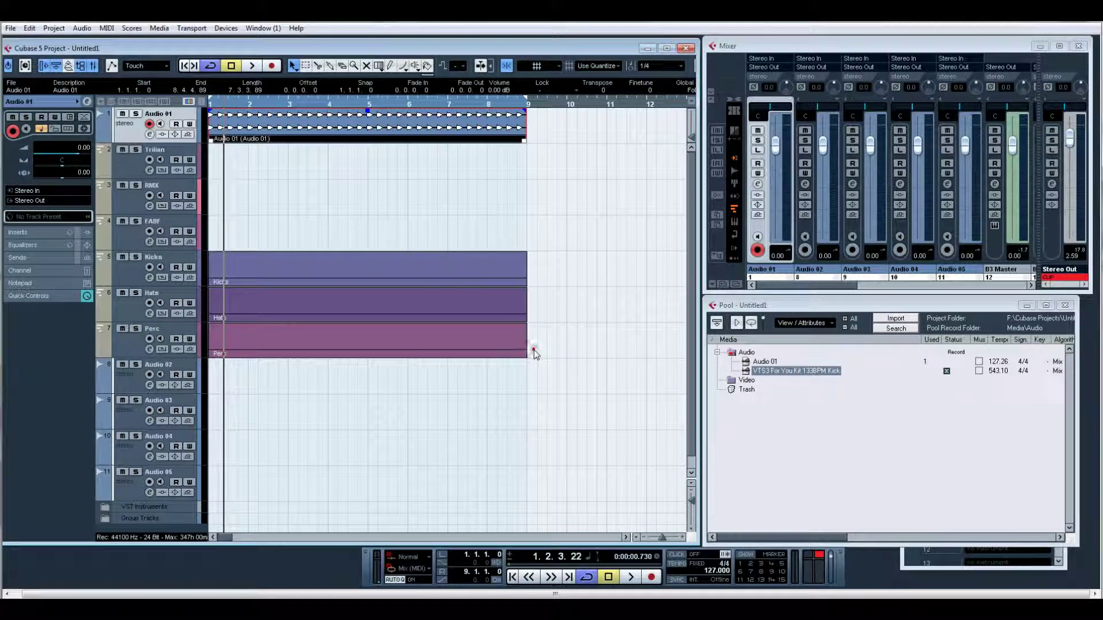
Rename the Audio 01 track to 'SC Trigger'
click(456, 149)
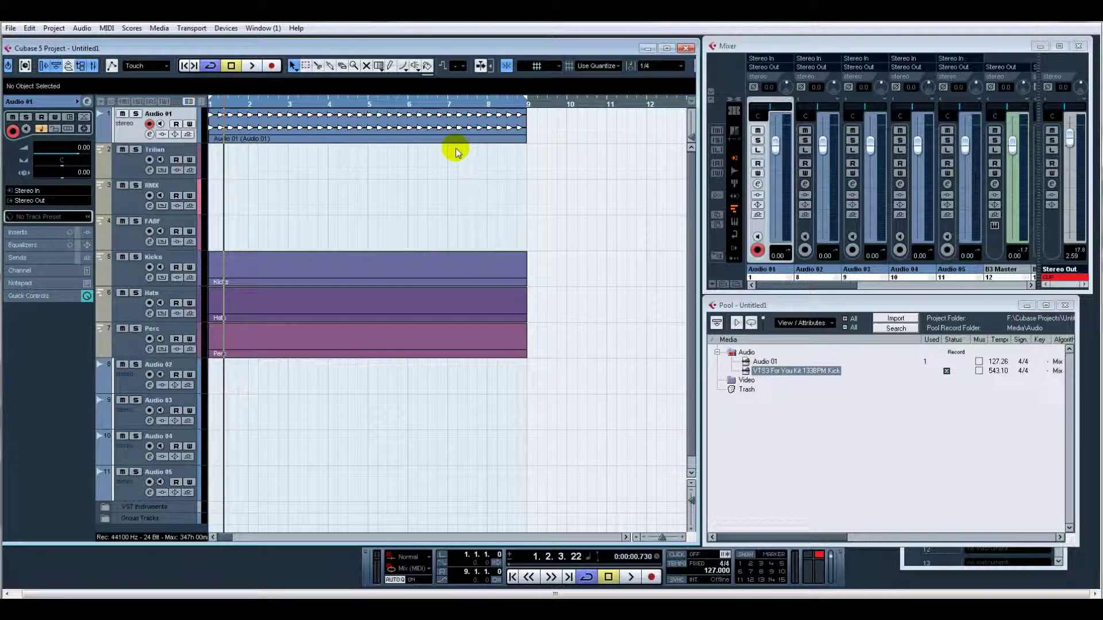
click(428, 131)
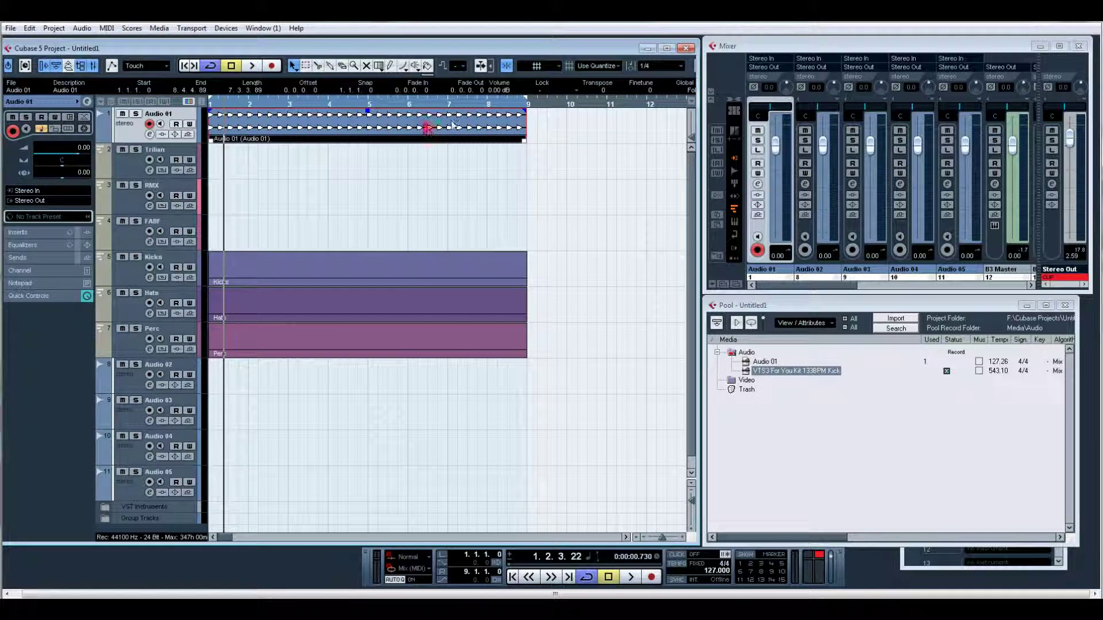
double_click(164, 115)
click(165, 118)
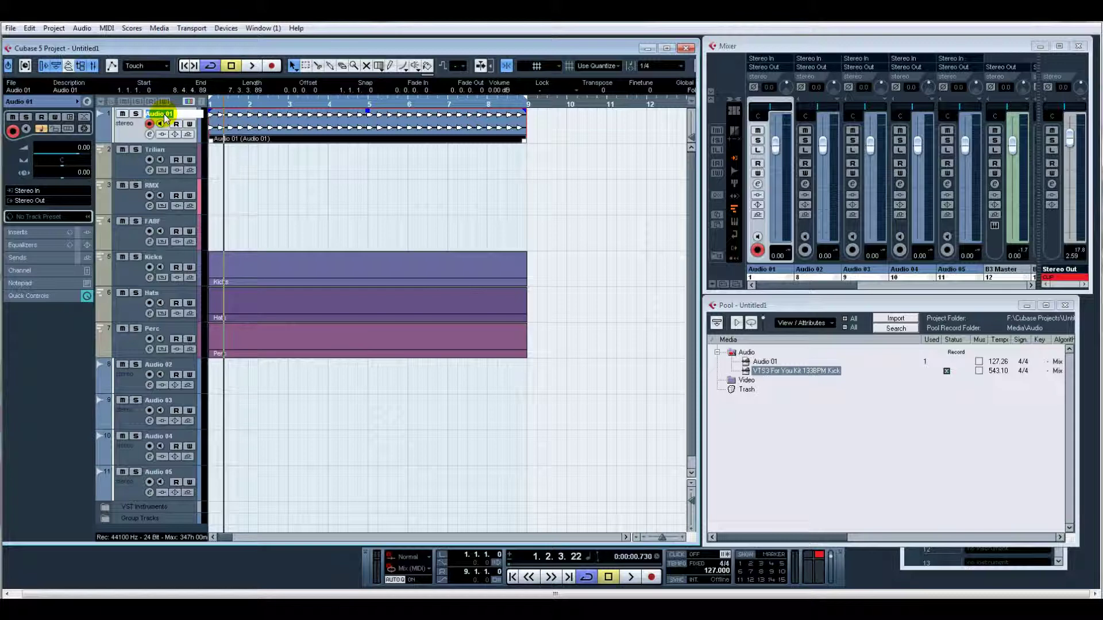
text(SC)
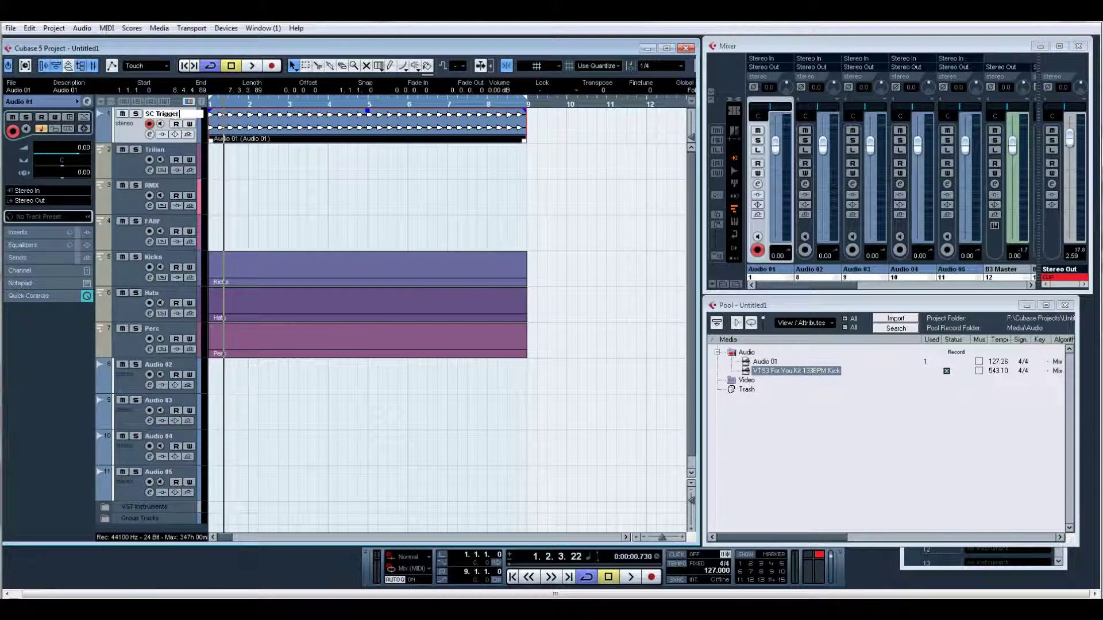
text( Trigger)
key(Return)
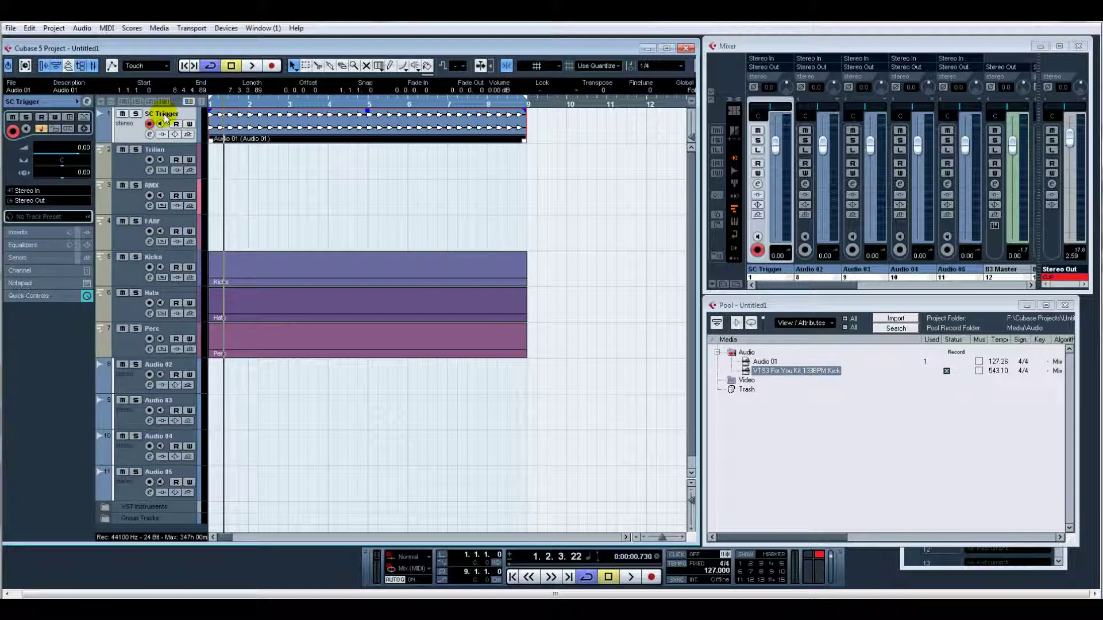
Route SC Trigger's output to No Bus and close its channel settings
click(773, 68)
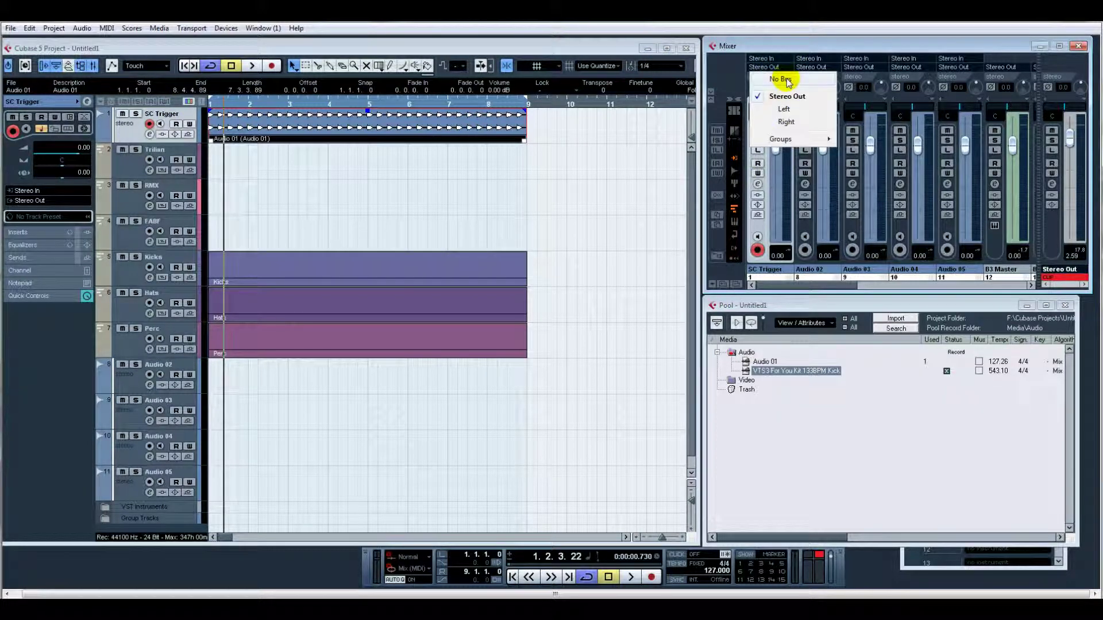
click(786, 80)
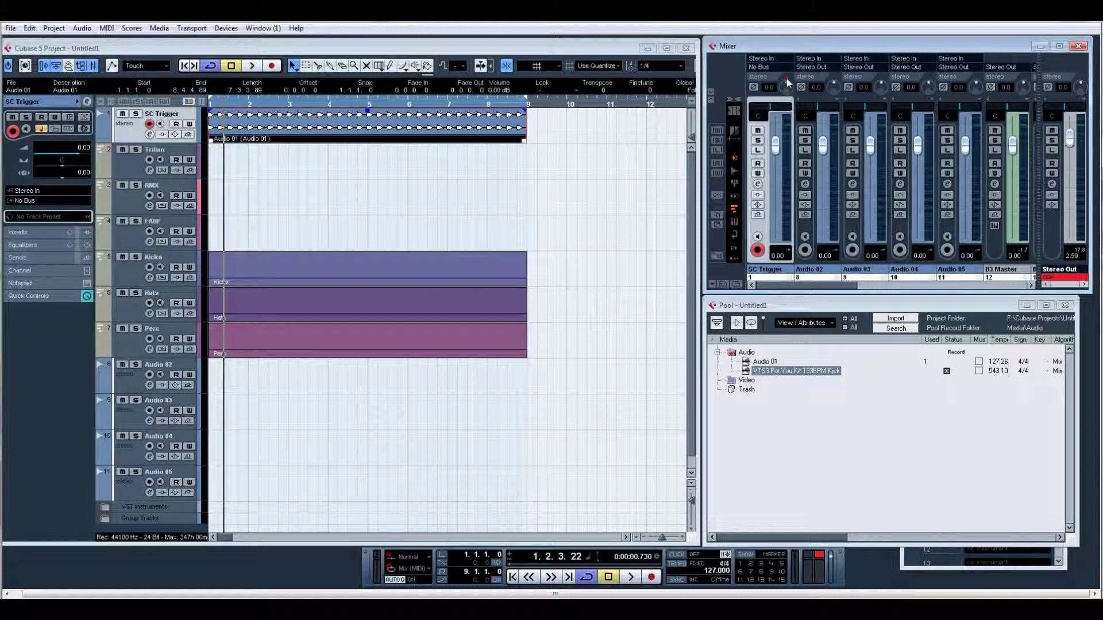
click(758, 184)
click(555, 276)
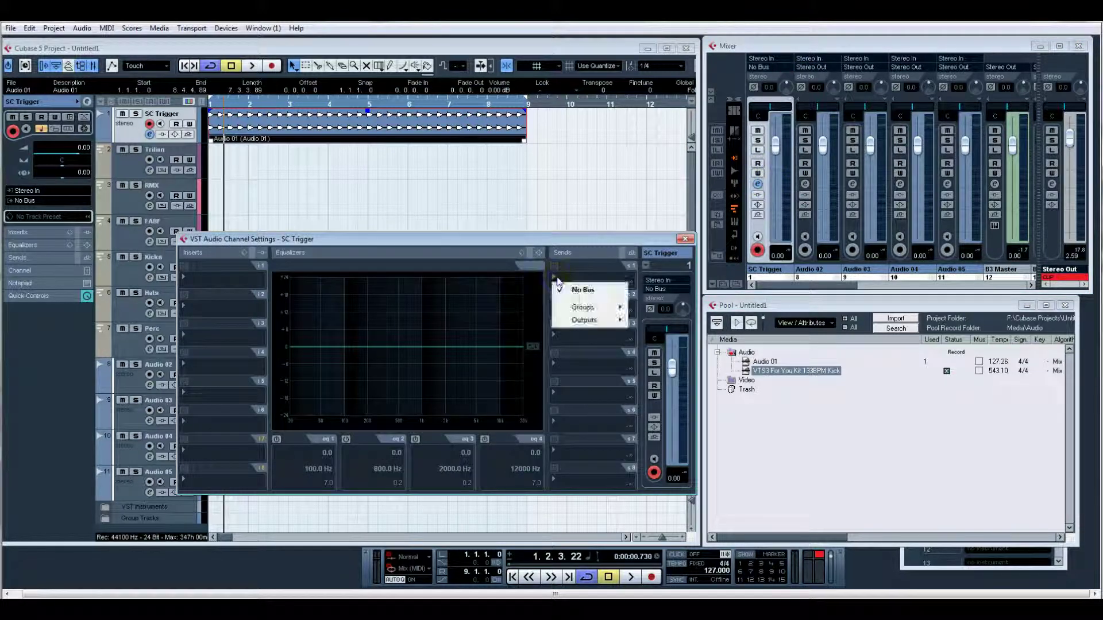
mouse_move(586, 313)
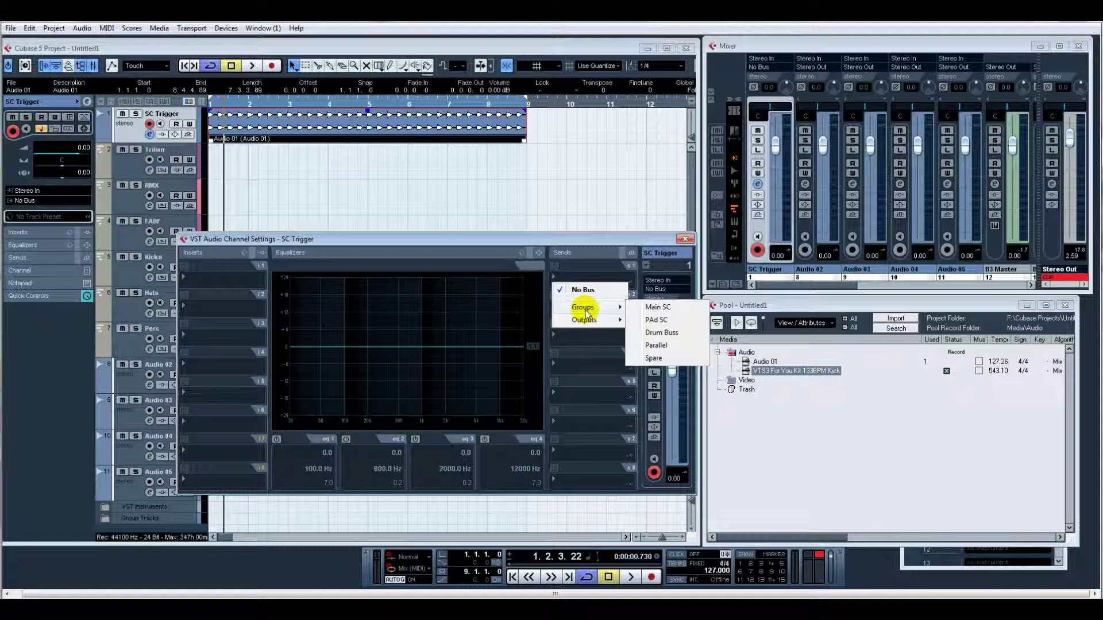
click(643, 239)
click(685, 238)
Scroll the mixer to the Main SC group and open its channel settings
click(799, 290)
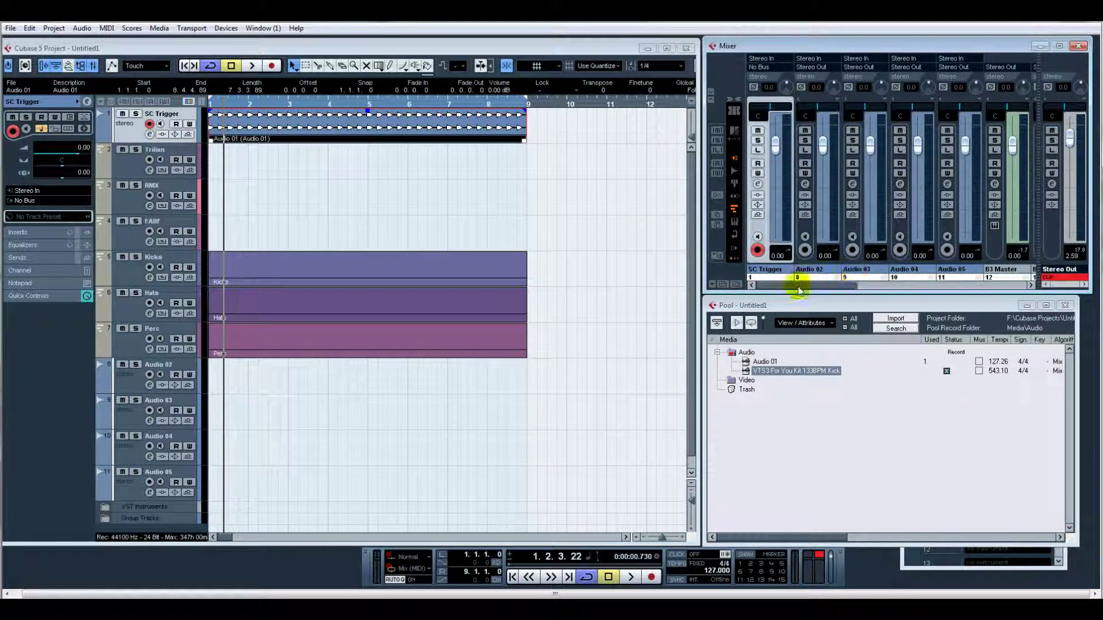
drag(800, 288, 930, 285)
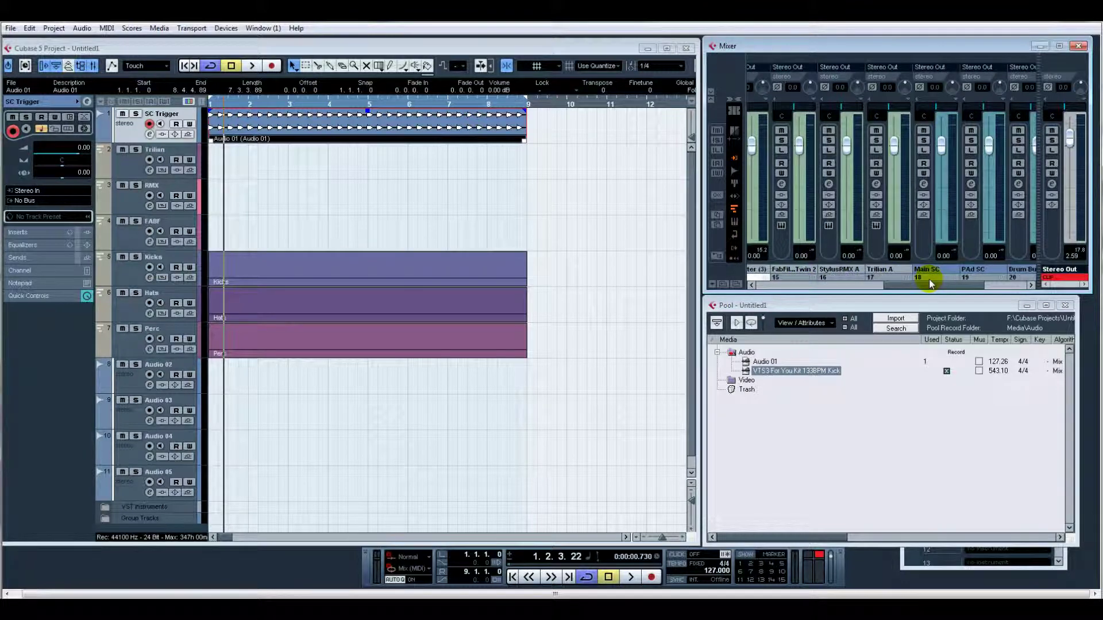
click(923, 184)
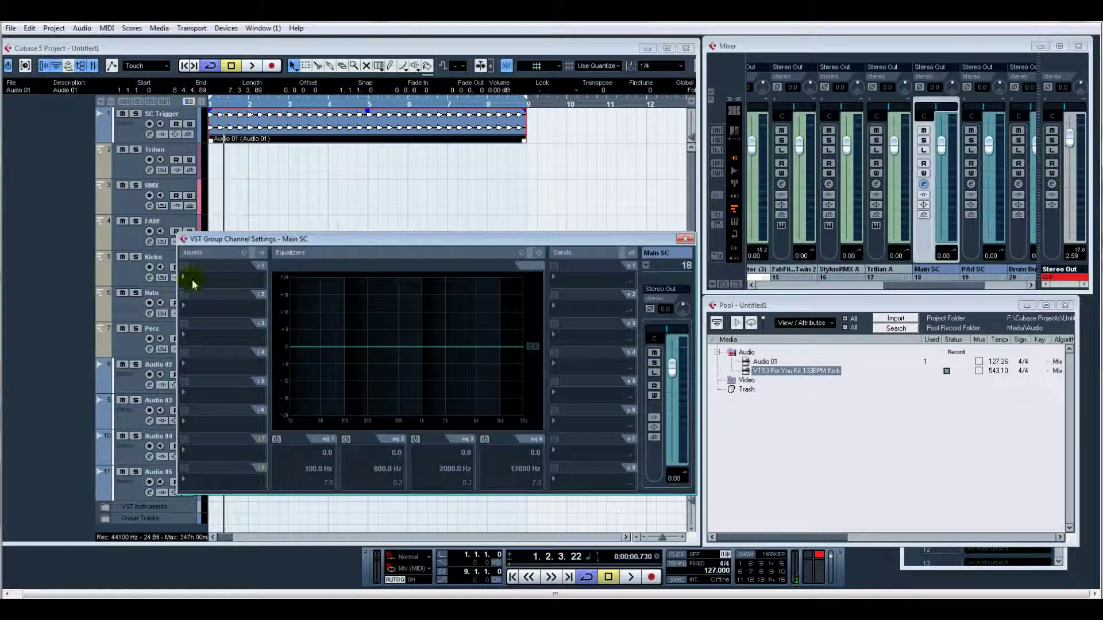
Insert Dynamics > FabFilter Pro-C in Main SC's slot 1, enable EXPERT, then close it
click(190, 289)
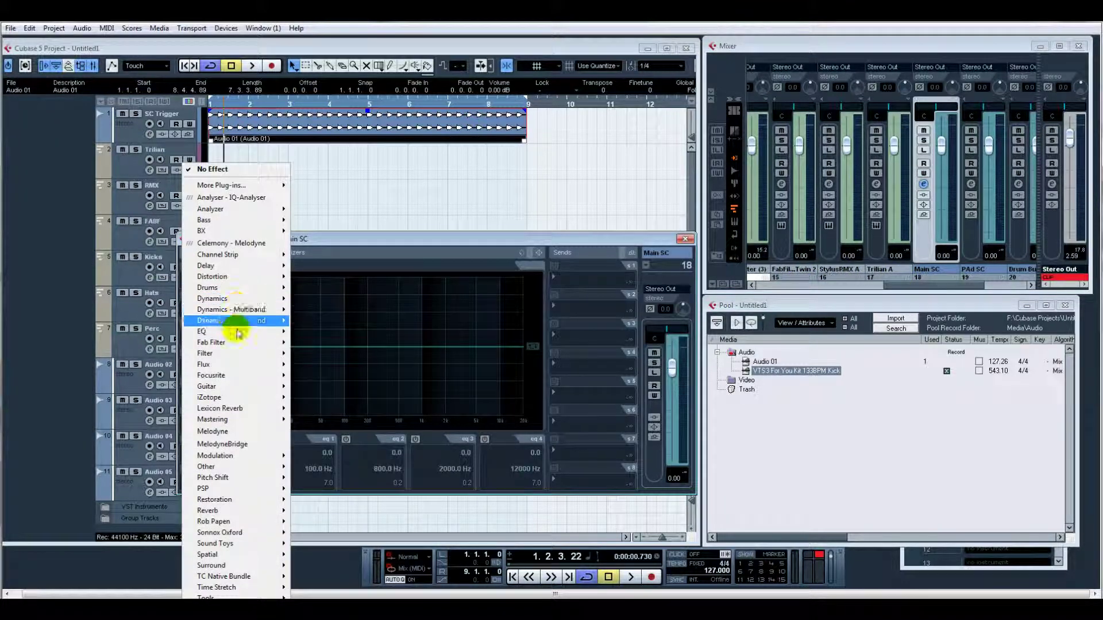
mouse_move(240, 355)
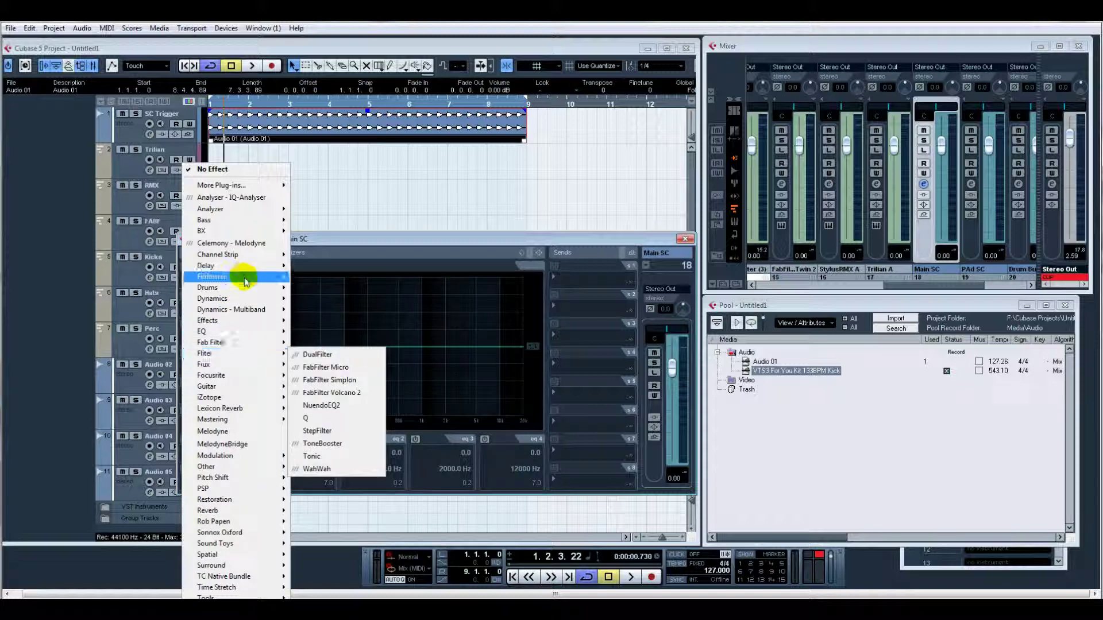
mouse_move(244, 298)
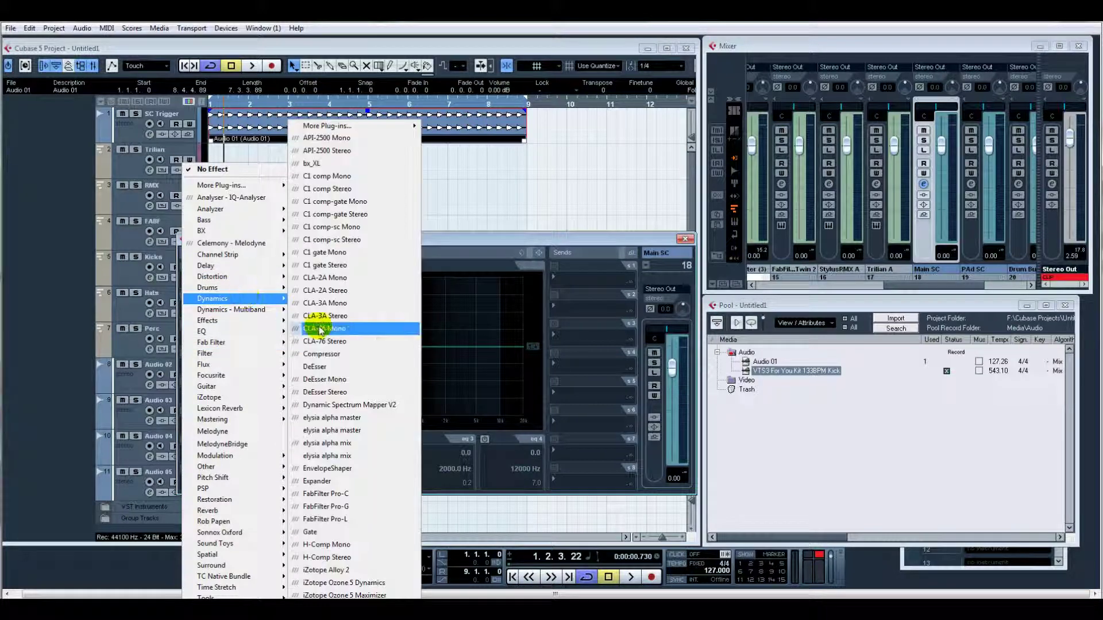
click(351, 493)
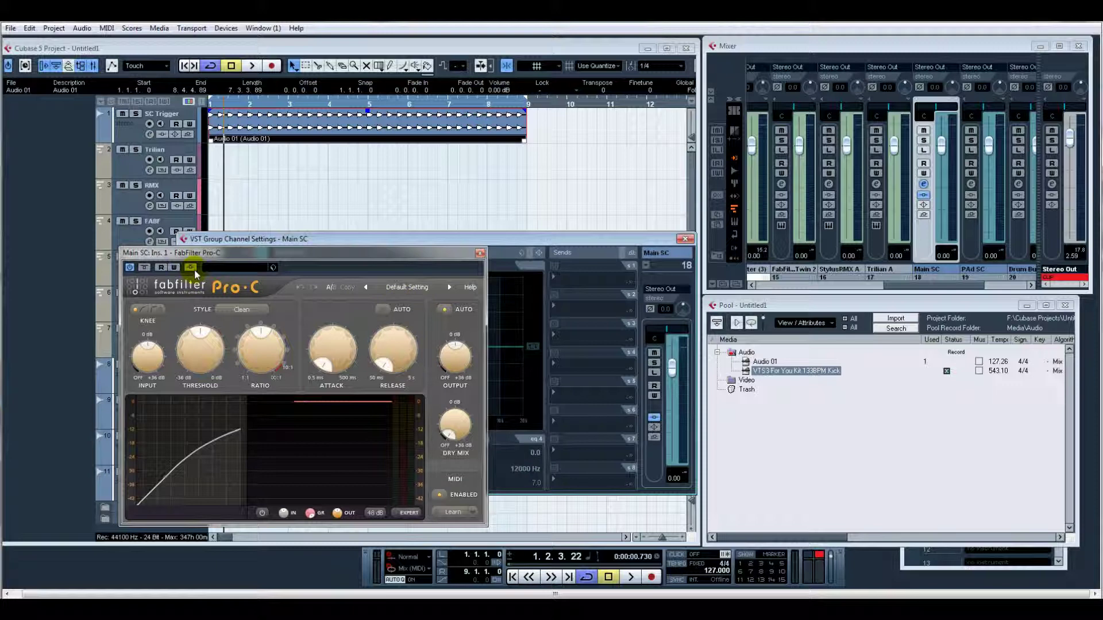
click(409, 513)
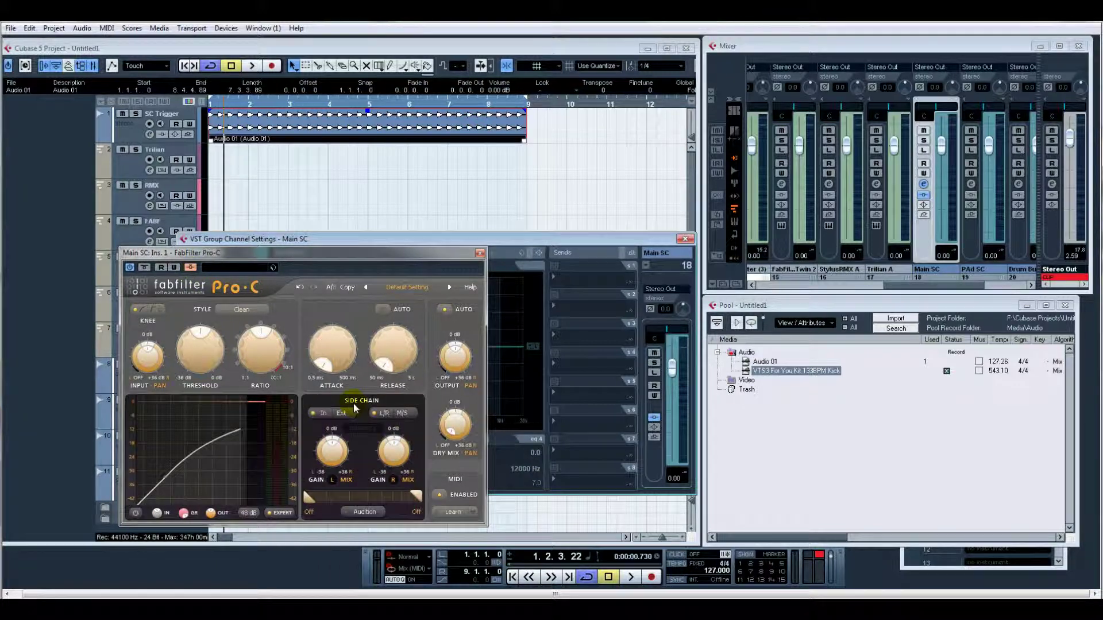
click(480, 254)
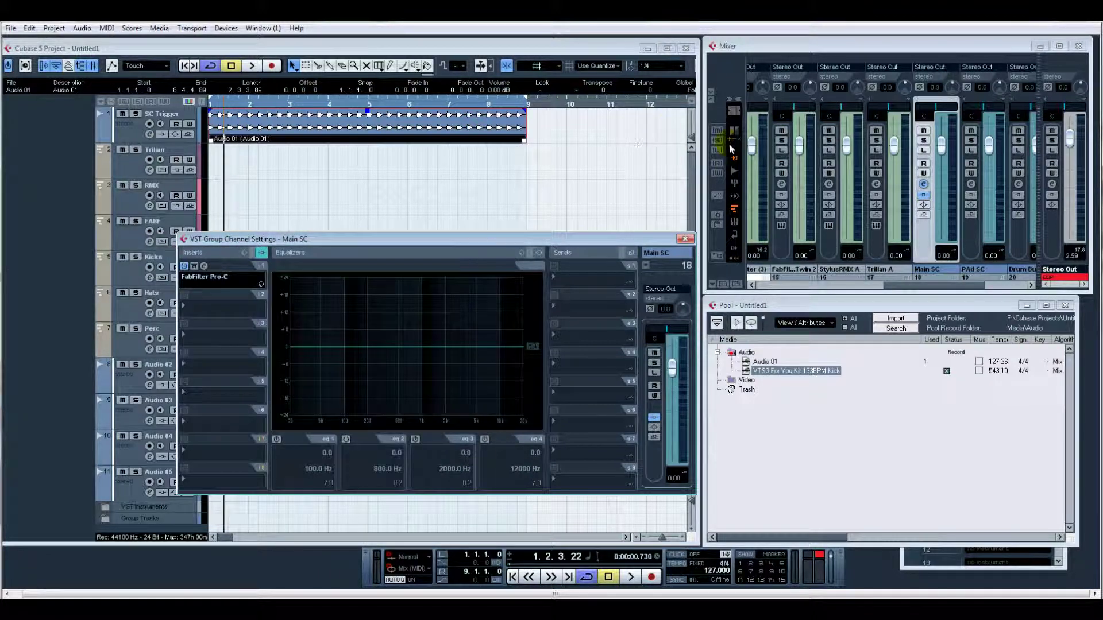
click(818, 307)
drag(930, 285, 763, 285)
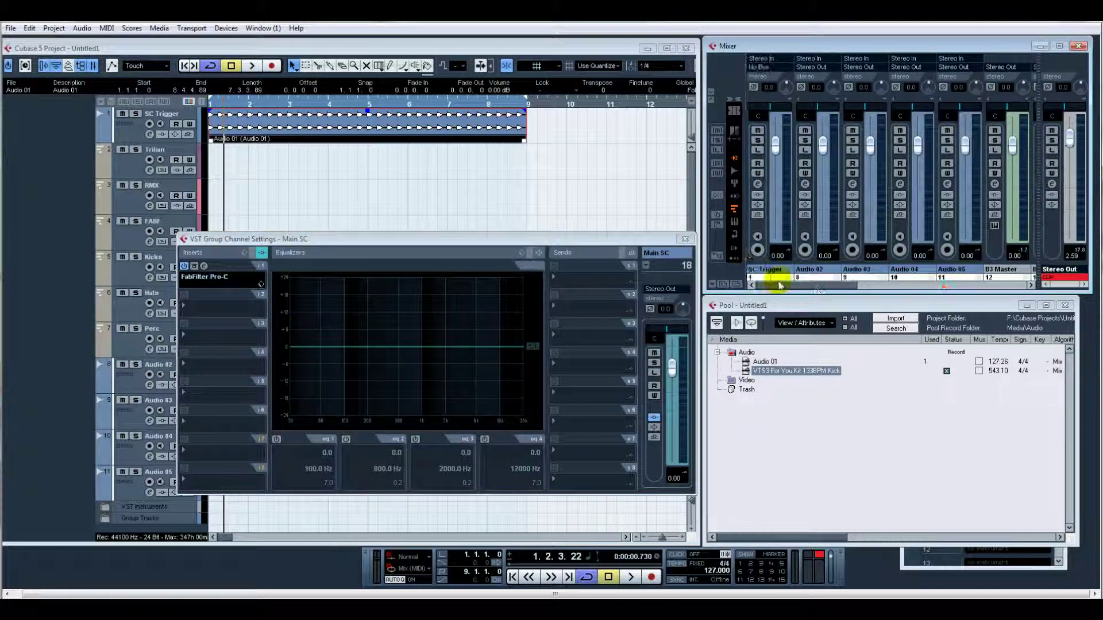
Set SC Trigger's Send 1 to Main SC Ins.1 Pro-C side-chain, enabled and pre-fader; open PAd SC settings
click(757, 184)
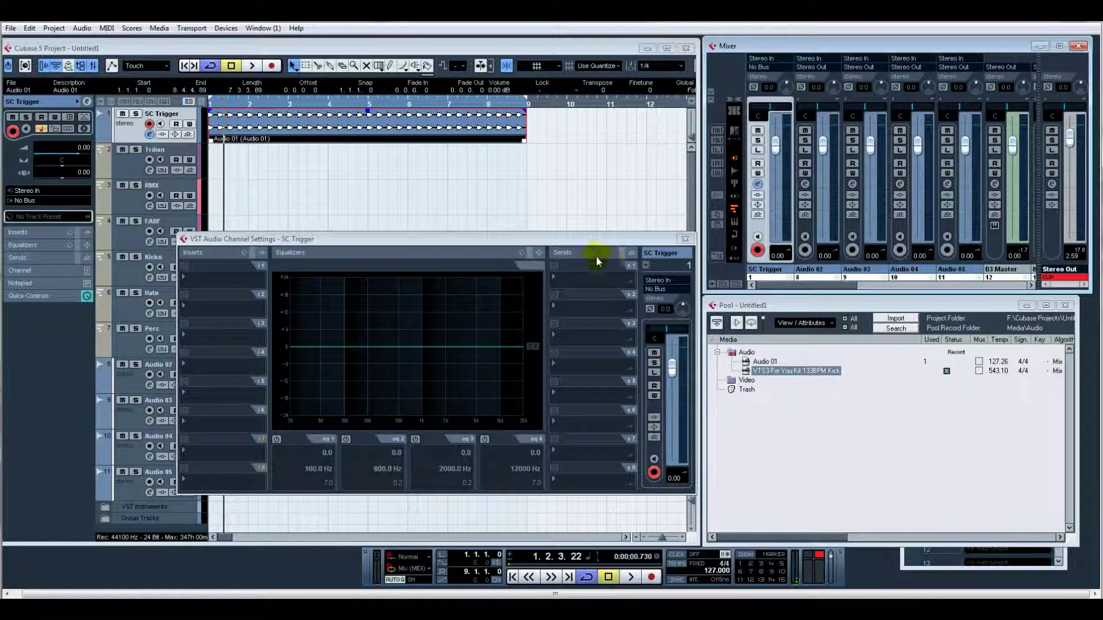
click(556, 278)
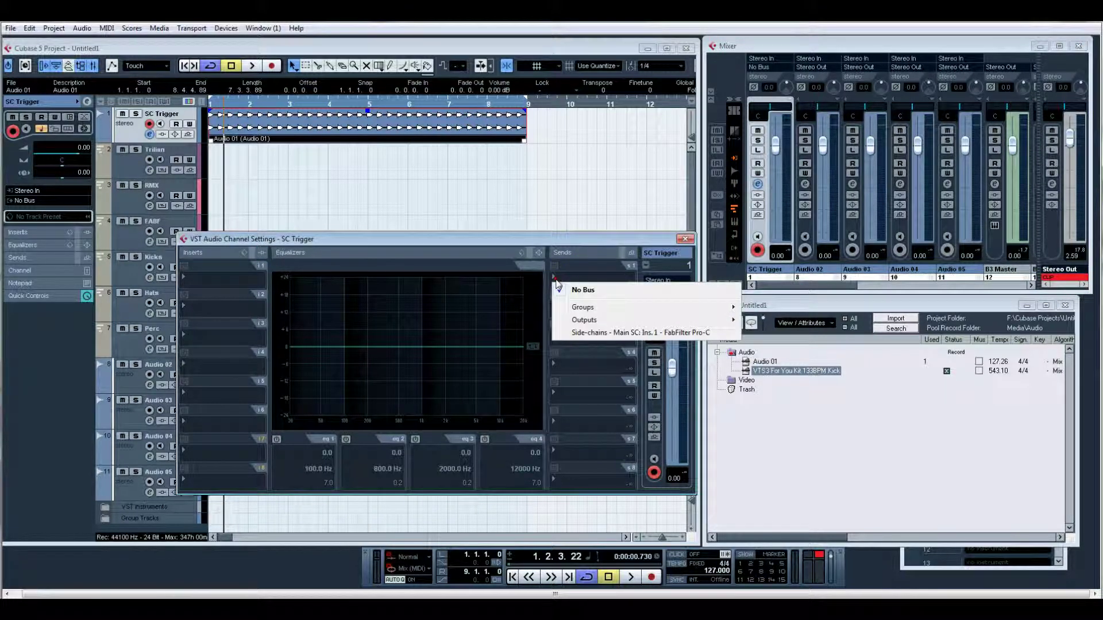
click(588, 333)
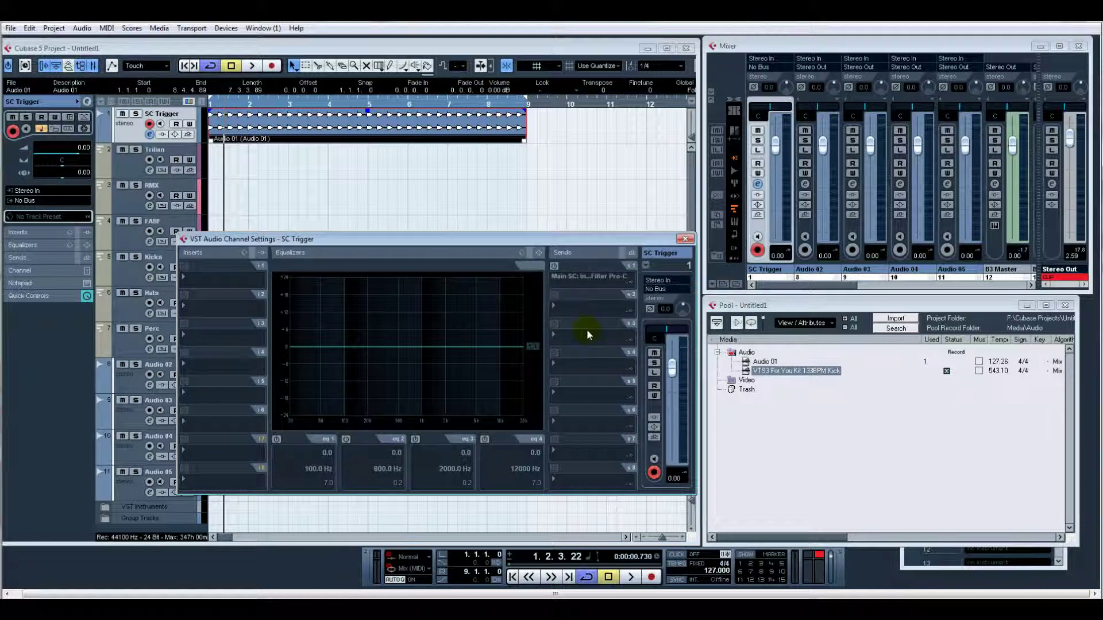
click(555, 266)
click(629, 282)
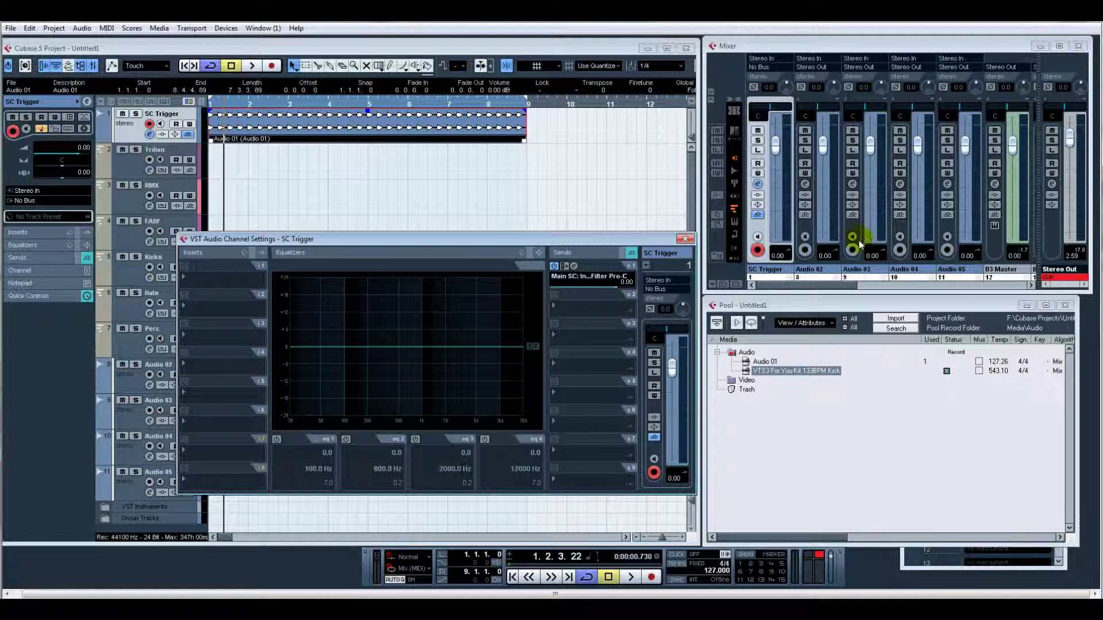
drag(797, 287, 936, 292)
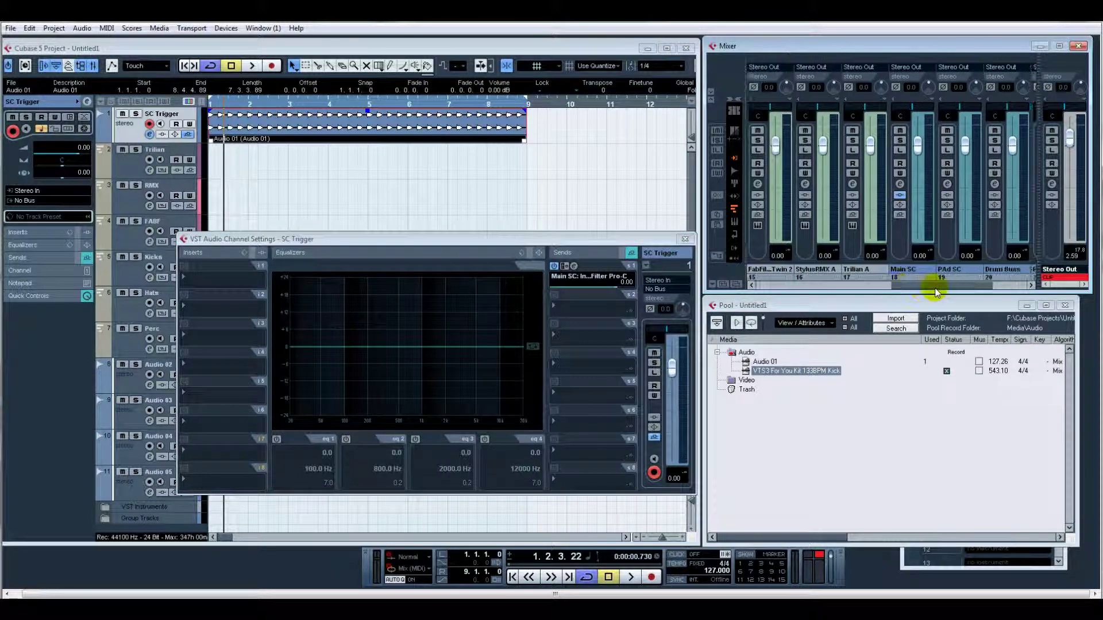
click(948, 184)
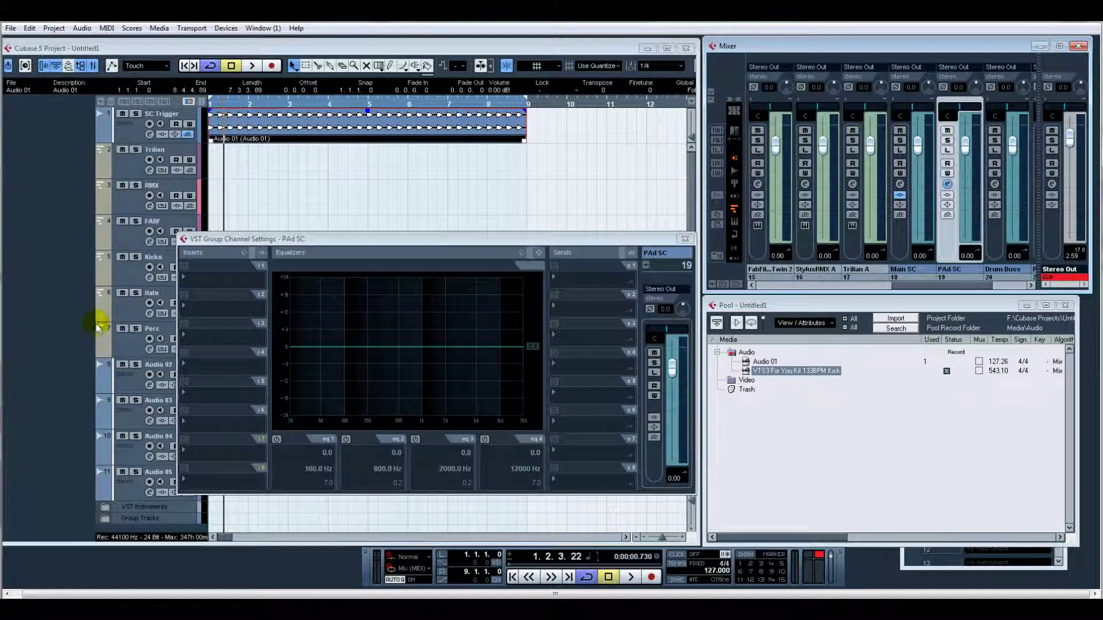
Insert FabFilter Pro-C on the PAd SC group with its EXPERT side-chain panel shown
click(179, 278)
mouse_move(236, 300)
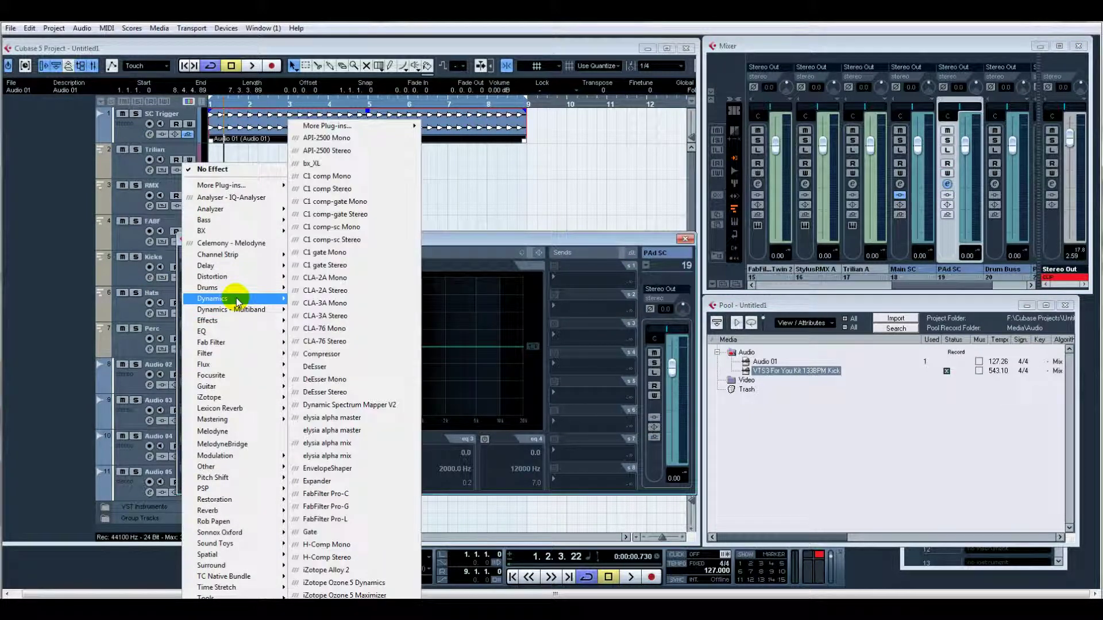
click(351, 495)
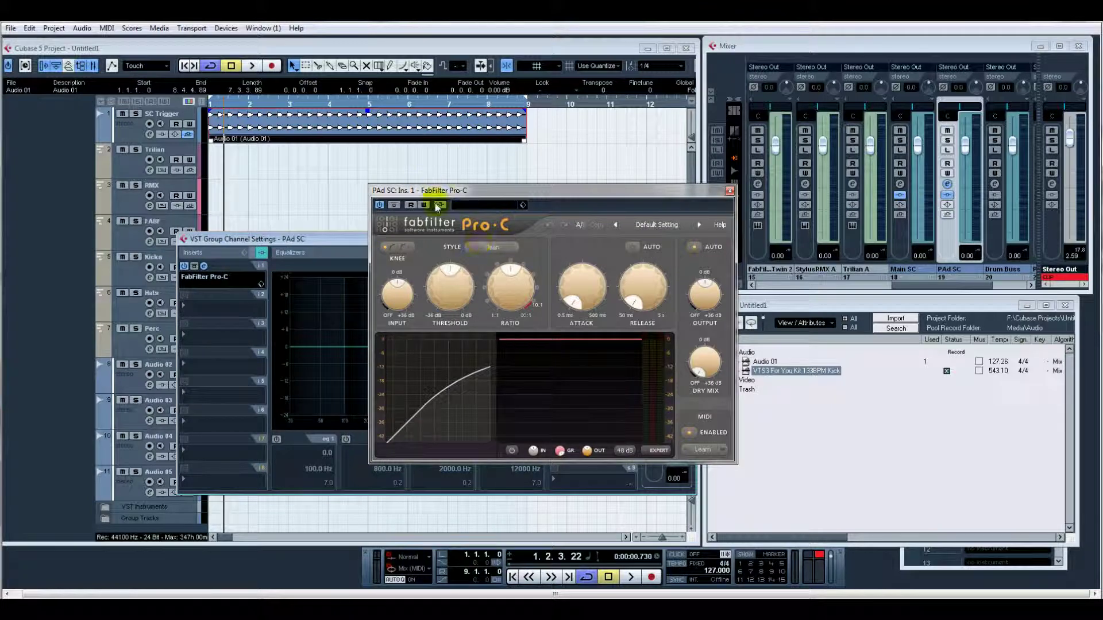
click(659, 450)
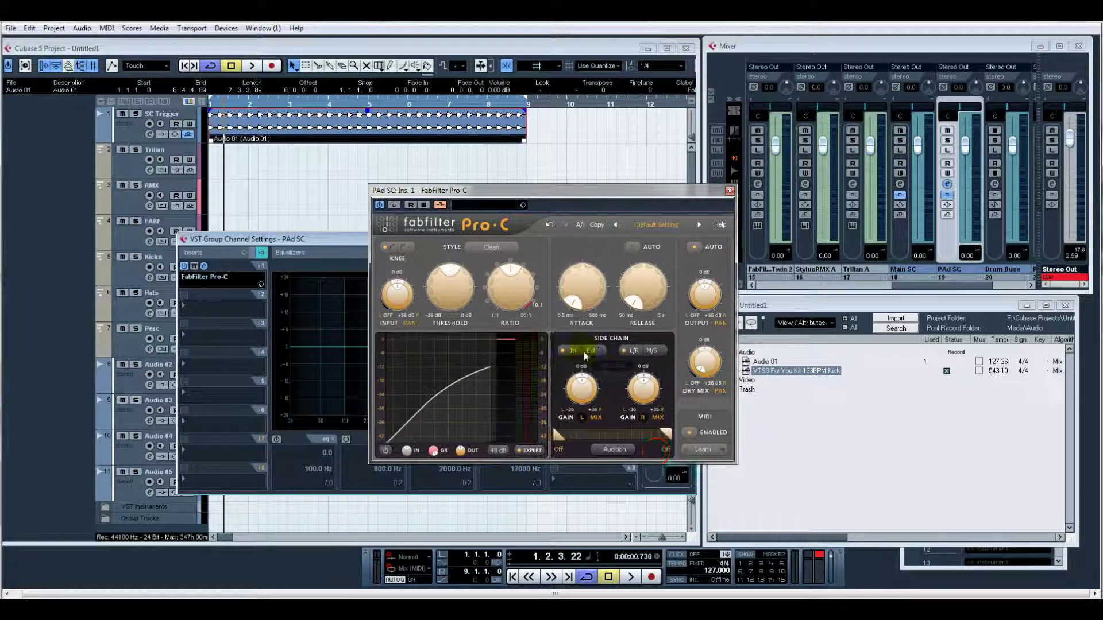
click(729, 190)
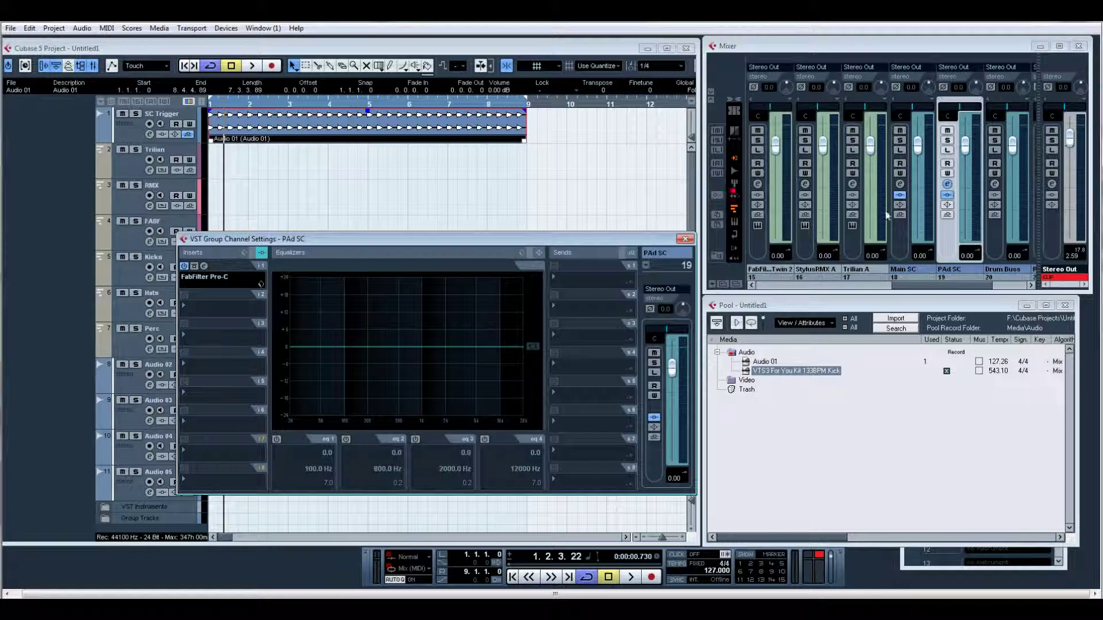
click(949, 246)
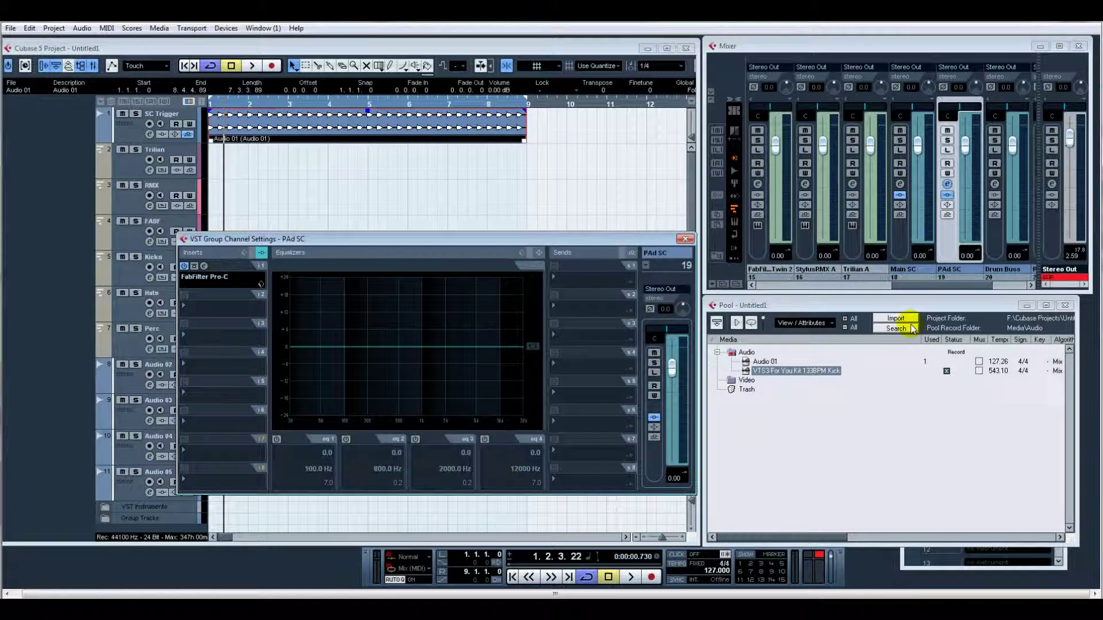
Route SC Trigger's Send 2 pre-fader to the PAd SC side-chain and set the Main SC send to -14.75
click(913, 283)
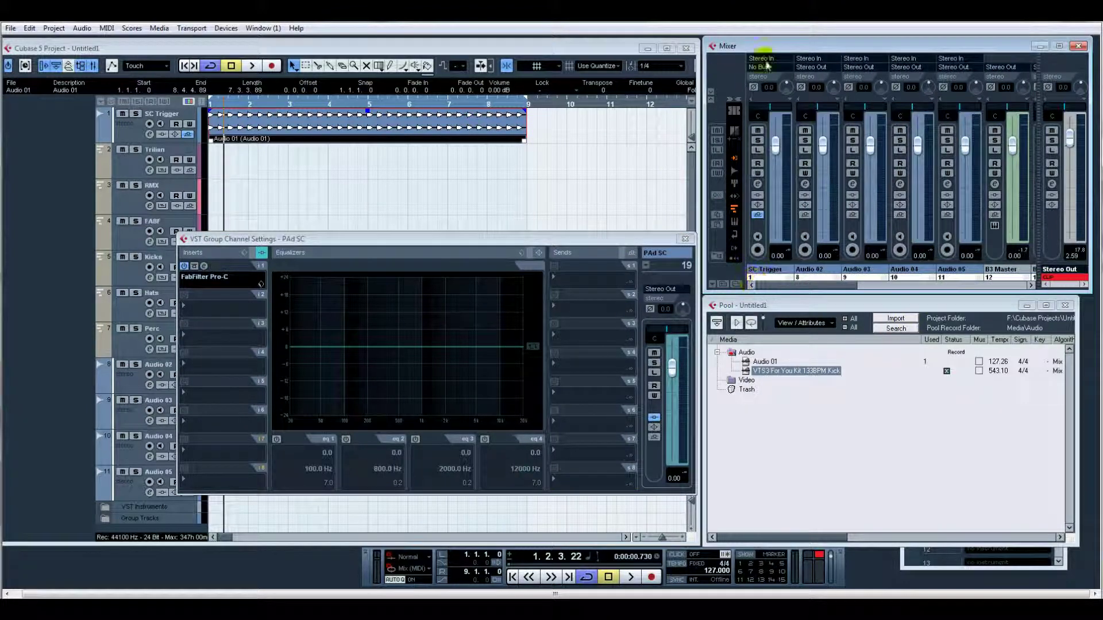
click(758, 184)
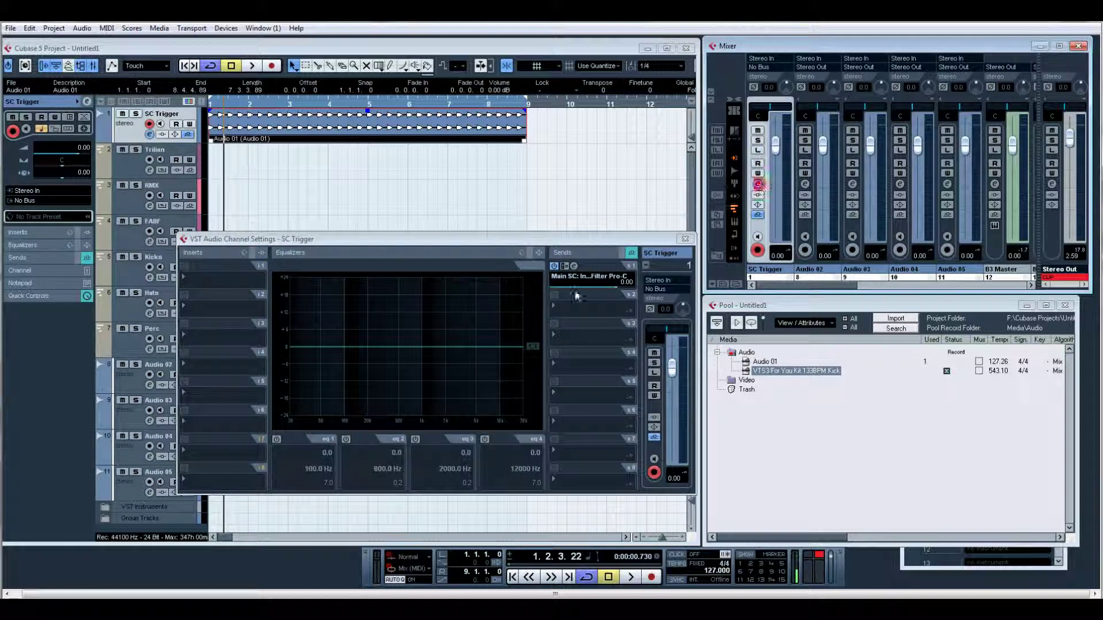
click(556, 305)
mouse_move(586, 361)
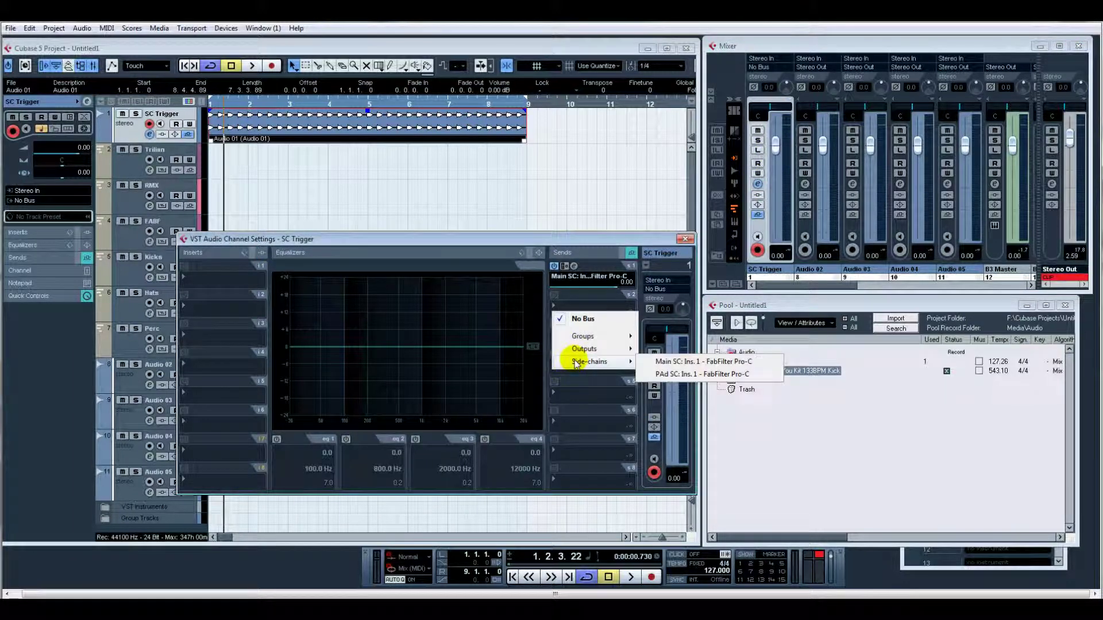
click(694, 375)
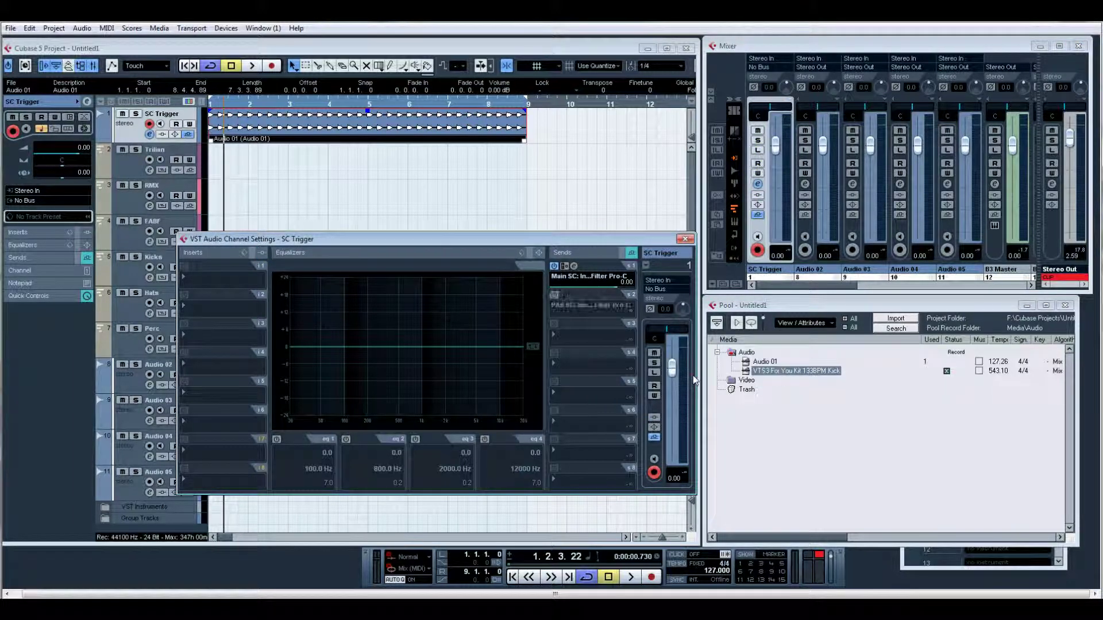
click(555, 295)
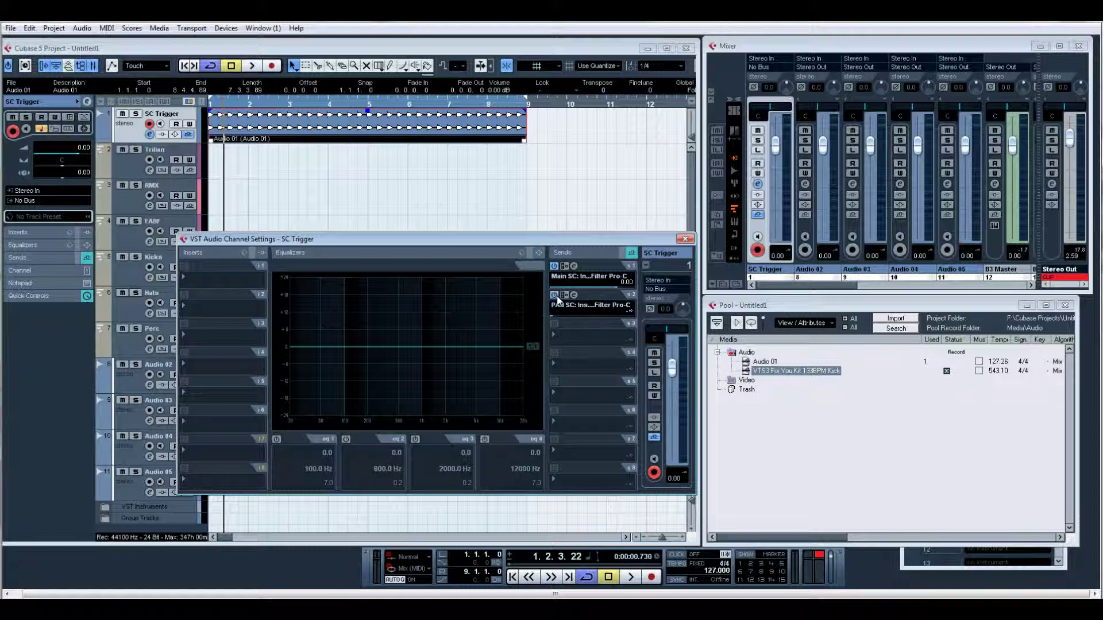
click(629, 311)
mouse_move(615, 291)
mouse_down()
mouse_move(580, 296)
mouse_move(610, 292)
mouse_up()
click(684, 239)
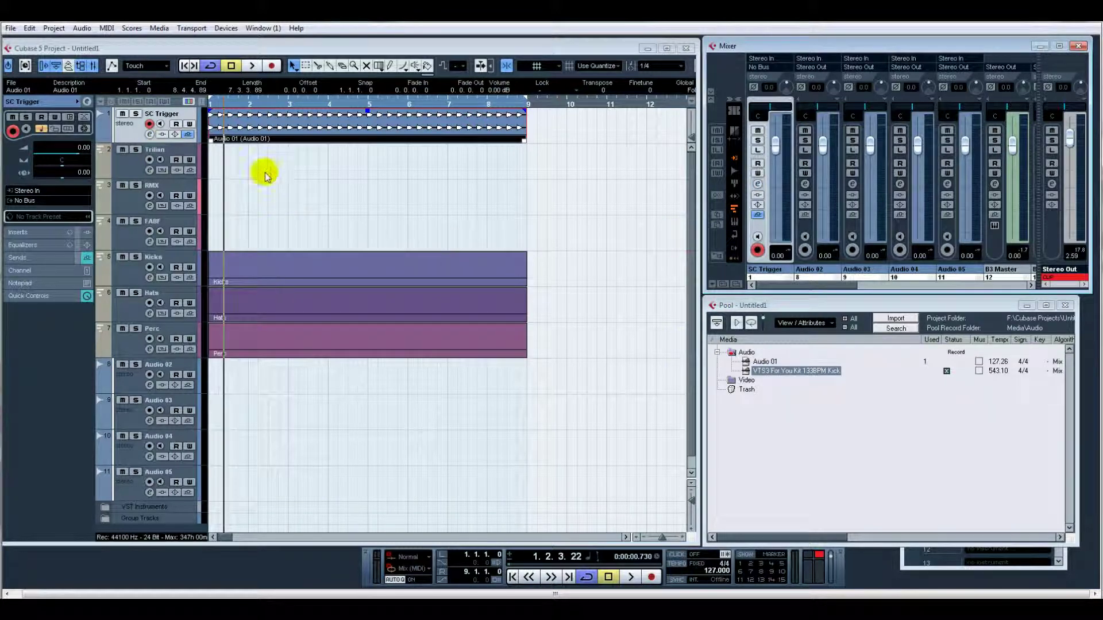
Move Audio 02–05 directly below SC Trigger and make all tracks two rows tall
click(323, 191)
click(152, 370)
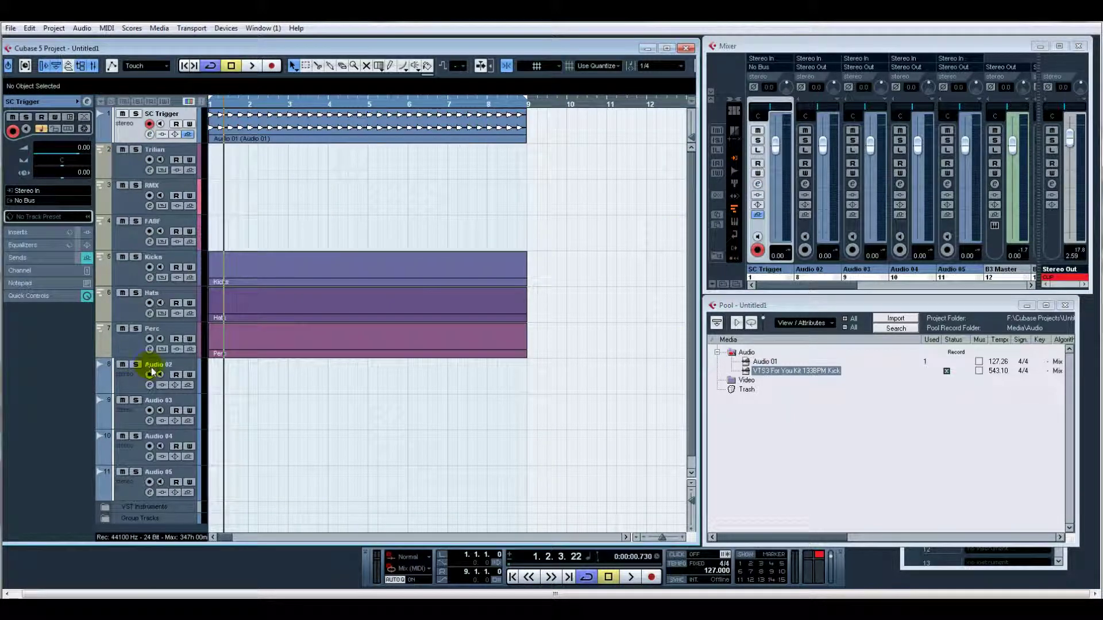
shift+click(174, 481)
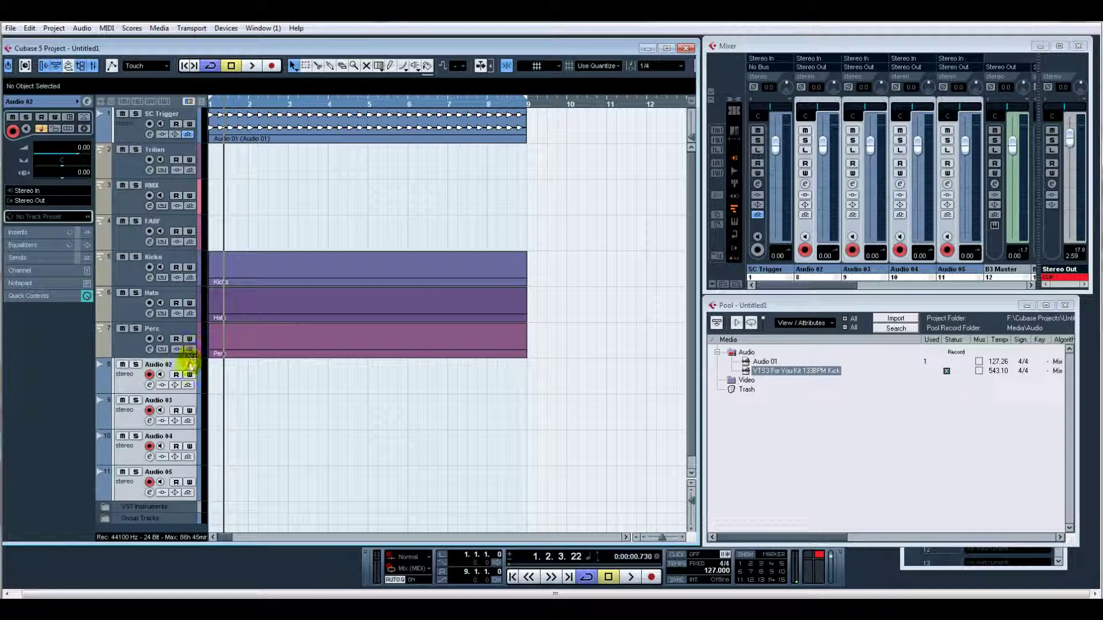
drag(184, 158, 177, 152)
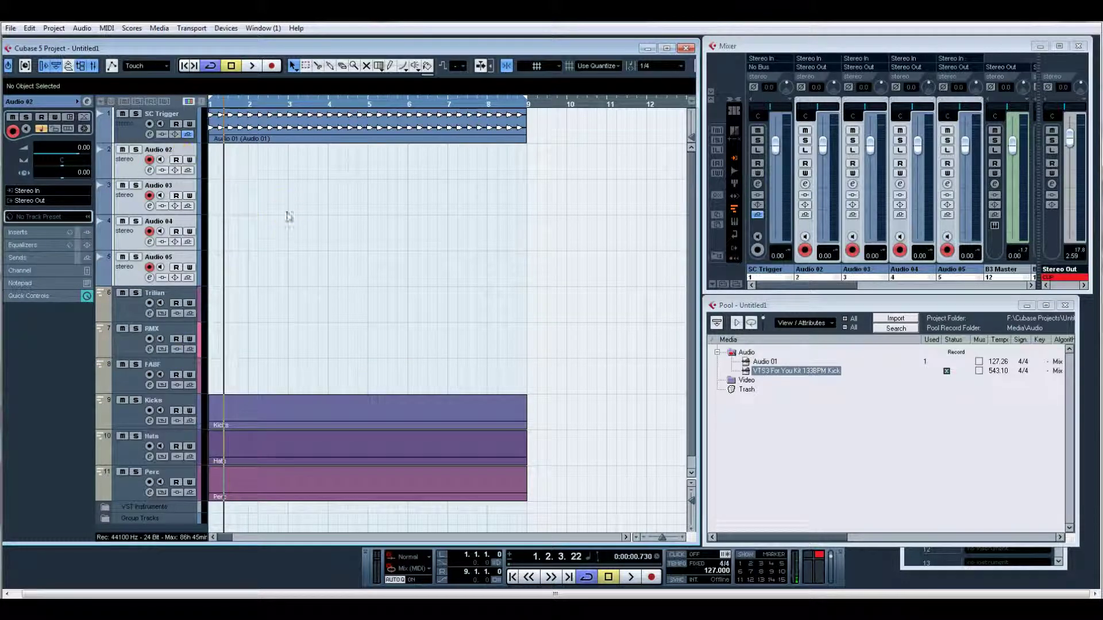
click(692, 483)
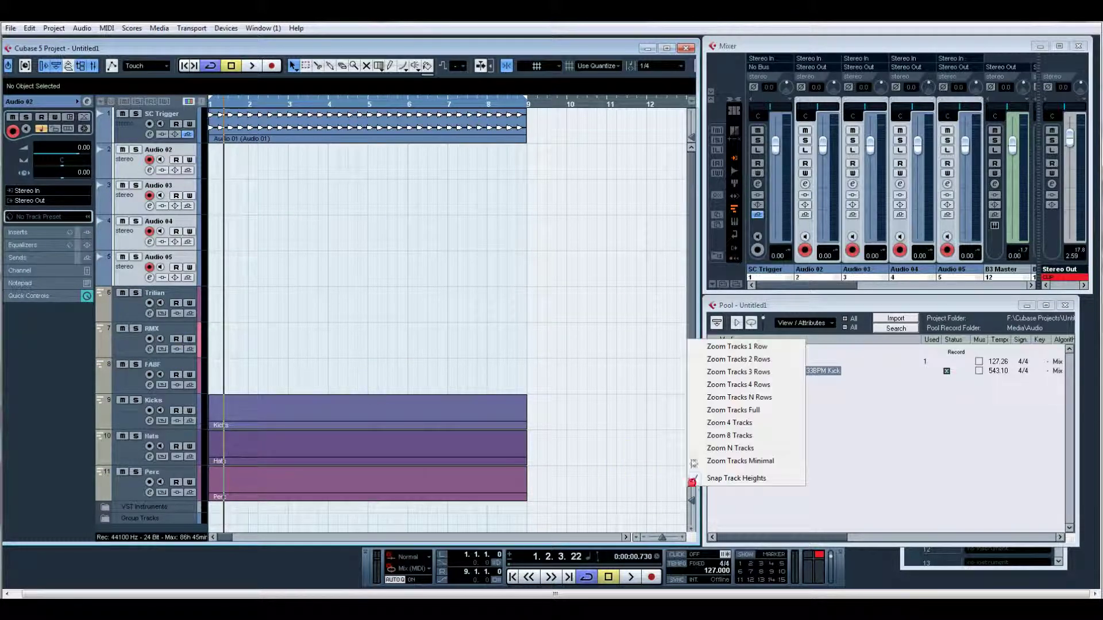
click(736, 359)
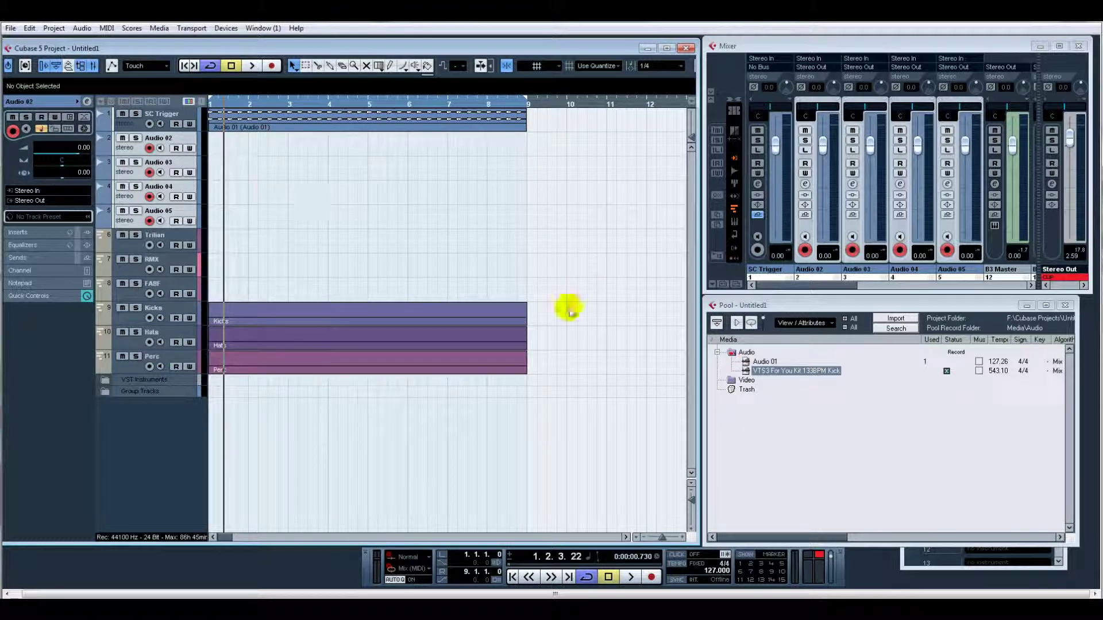
Step through the tracks from Audio 05 to Perc, clear the Stereo Out clip, and open VST Connections
click(178, 210)
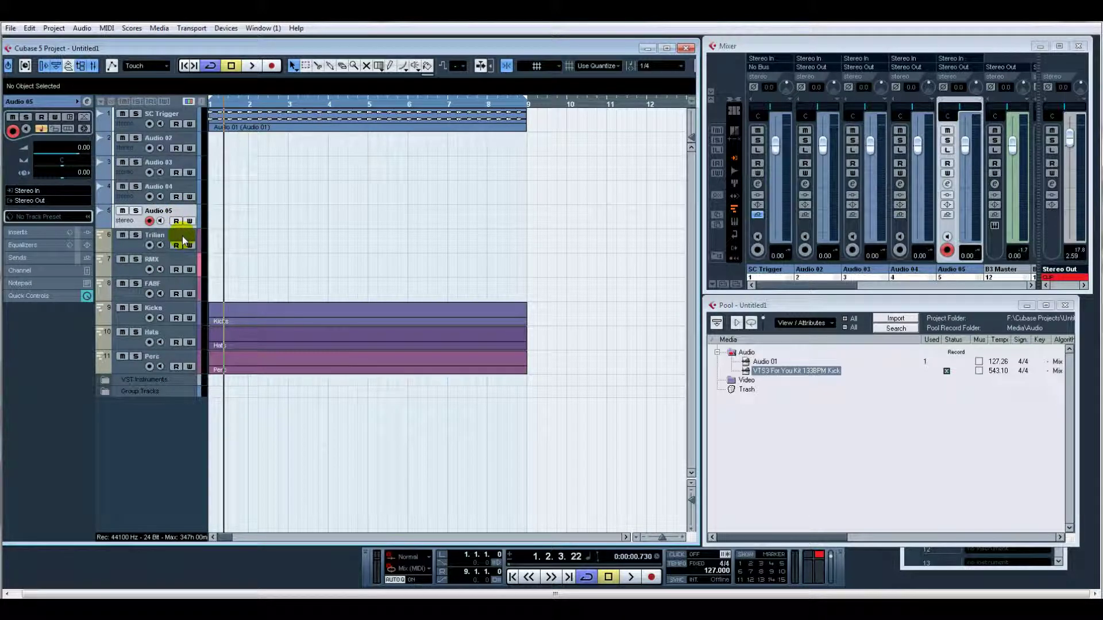
click(182, 236)
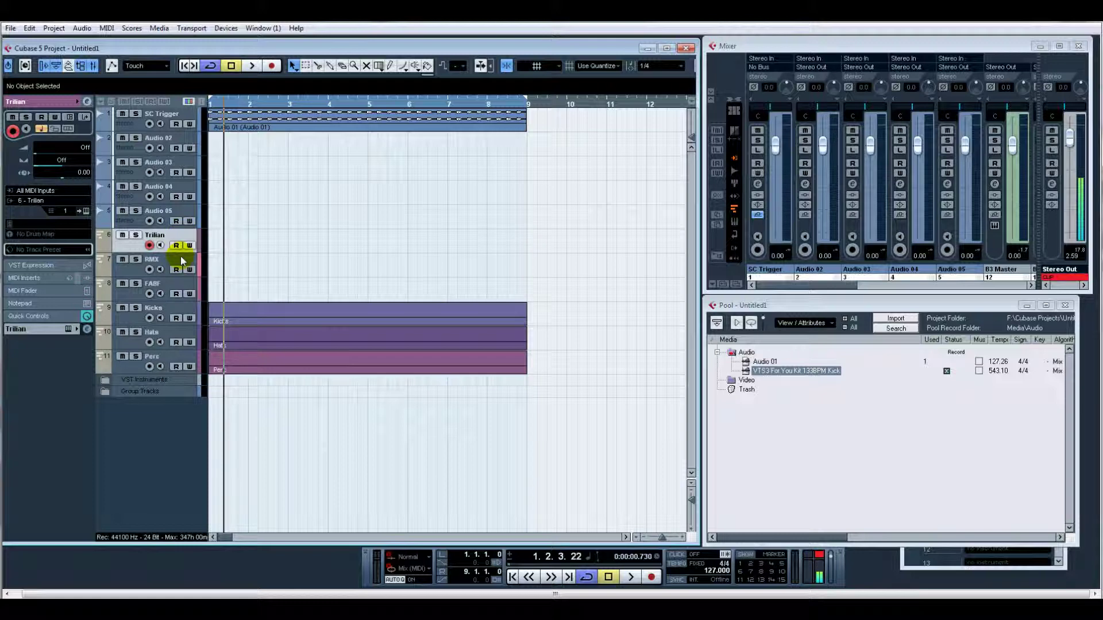
click(180, 260)
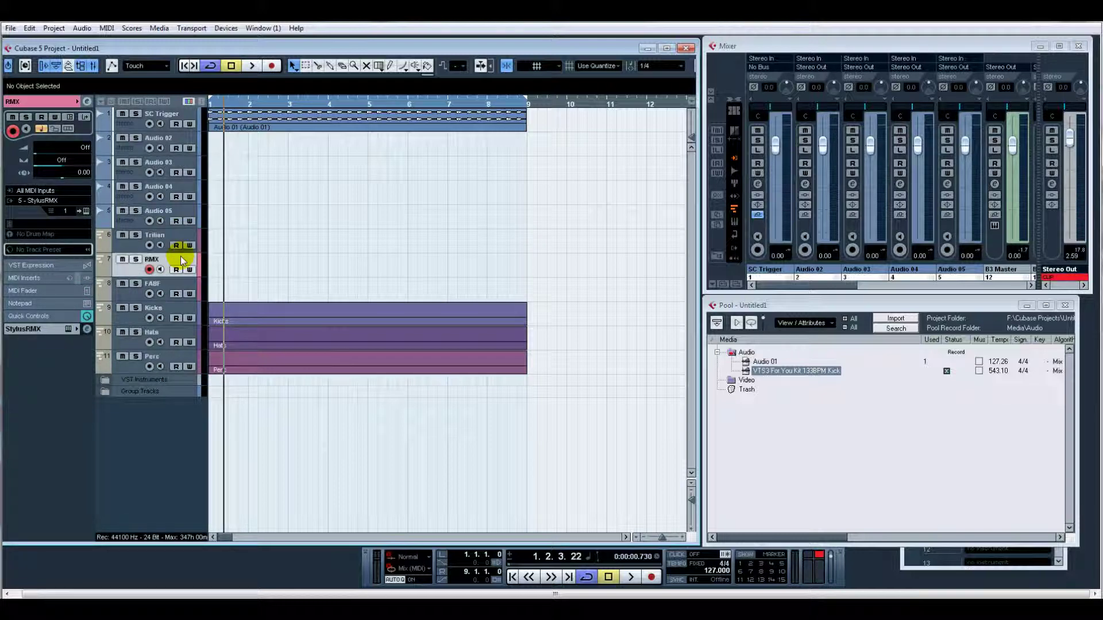
click(182, 289)
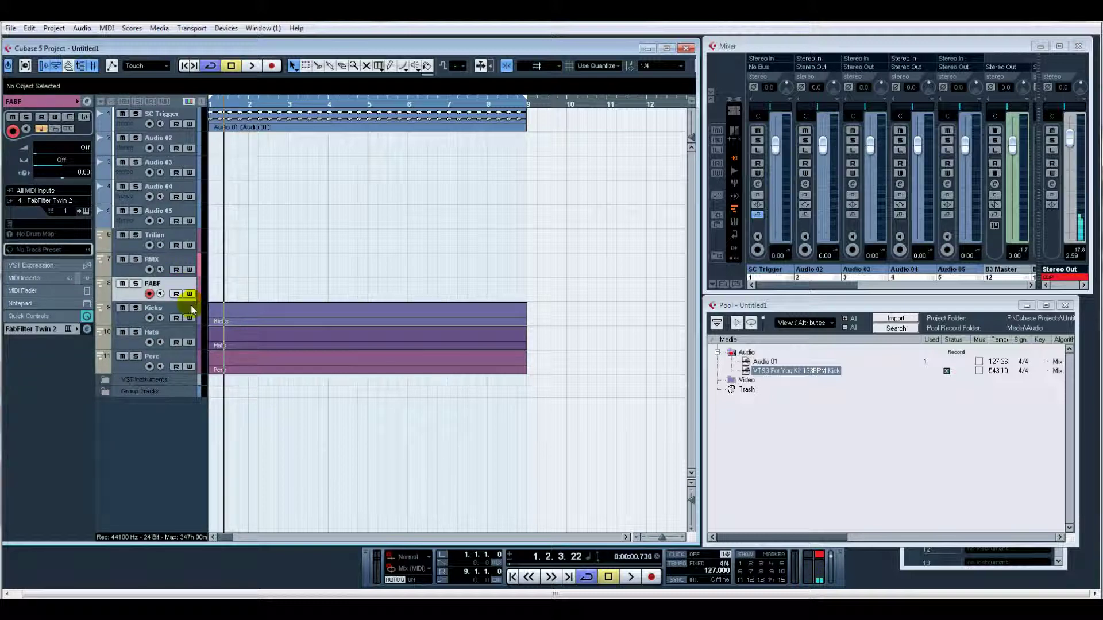
click(192, 308)
click(180, 336)
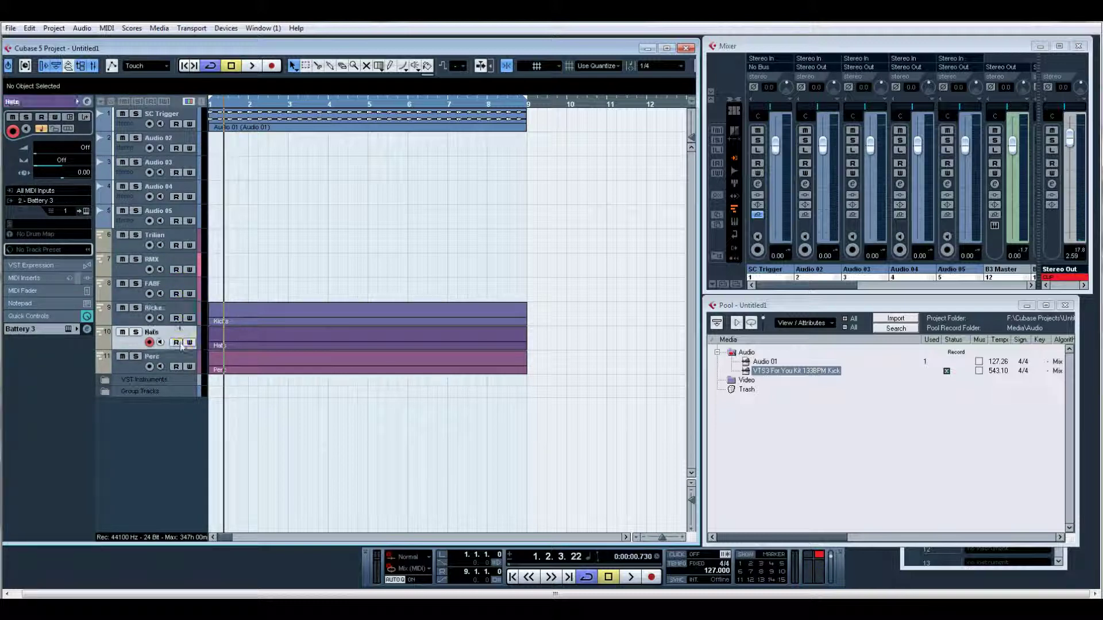
click(180, 356)
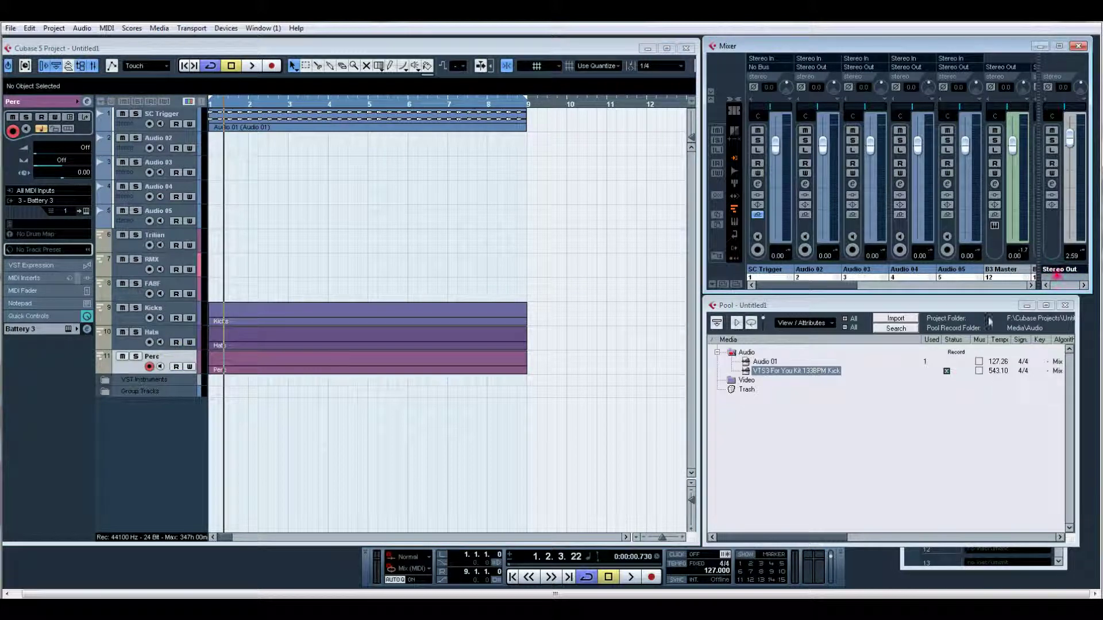
click(1059, 278)
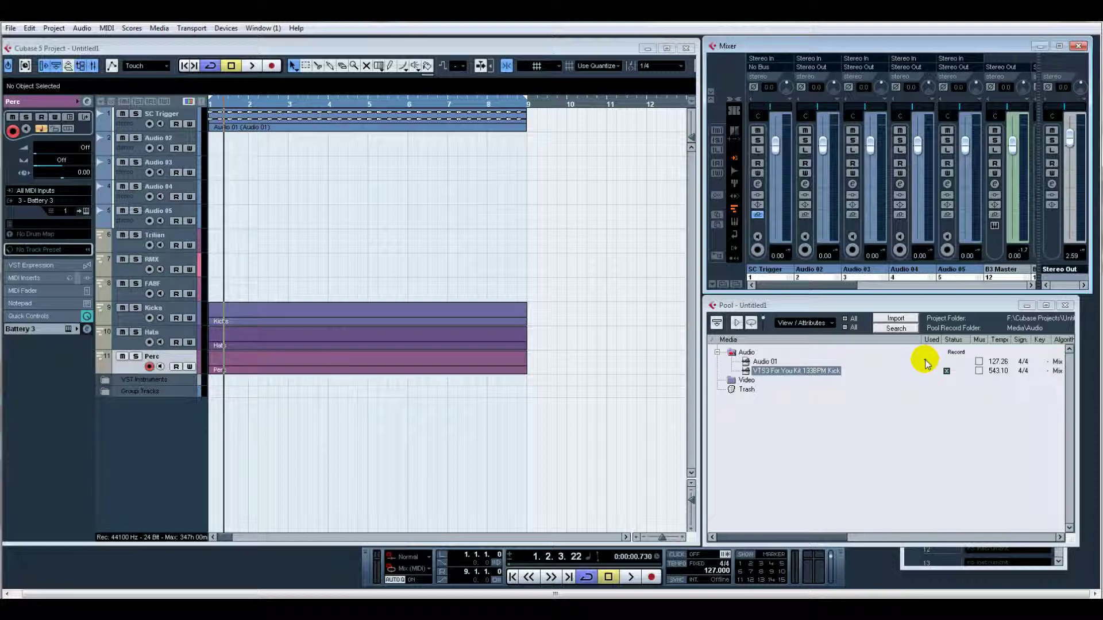
key(F4)
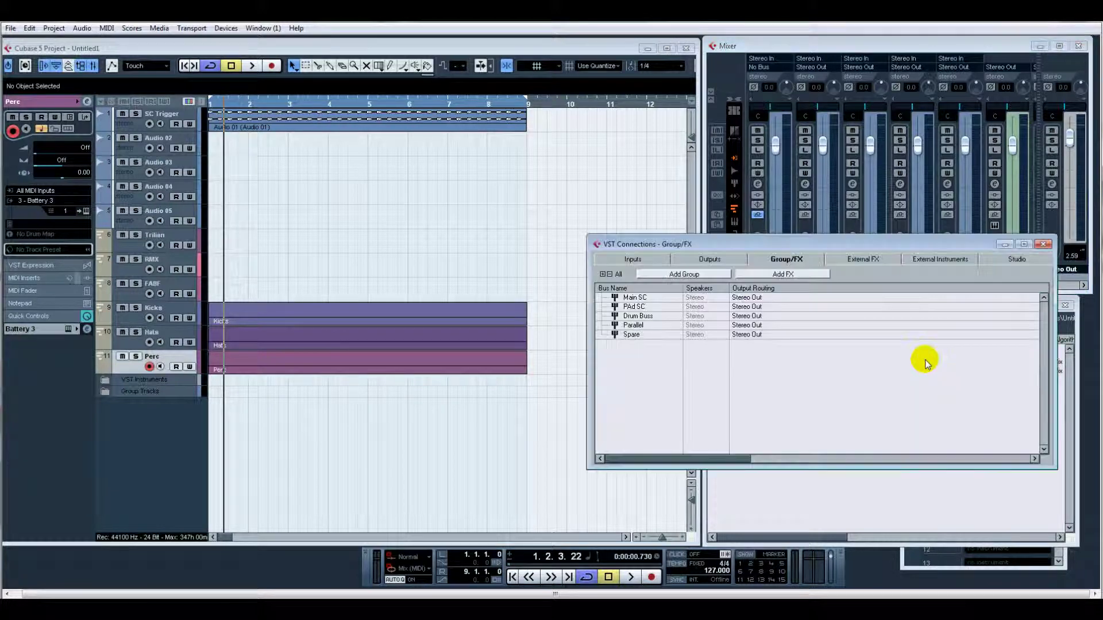
Create FX 1, FX 2, FX 3 and FX 4 via Add FX in Group/FX, then close the window
click(791, 275)
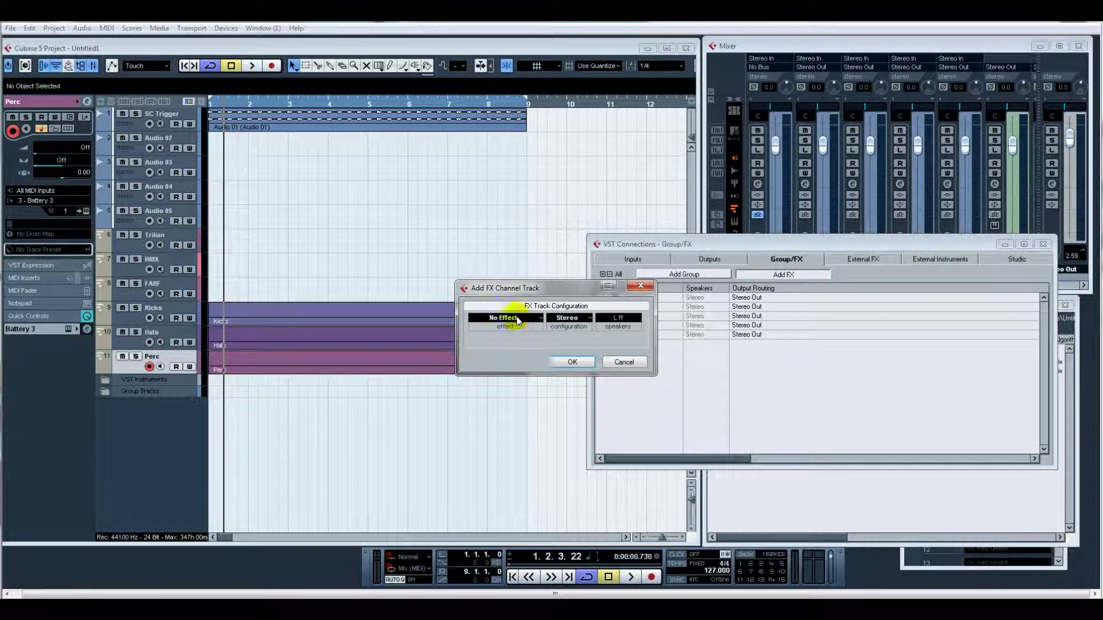
click(571, 362)
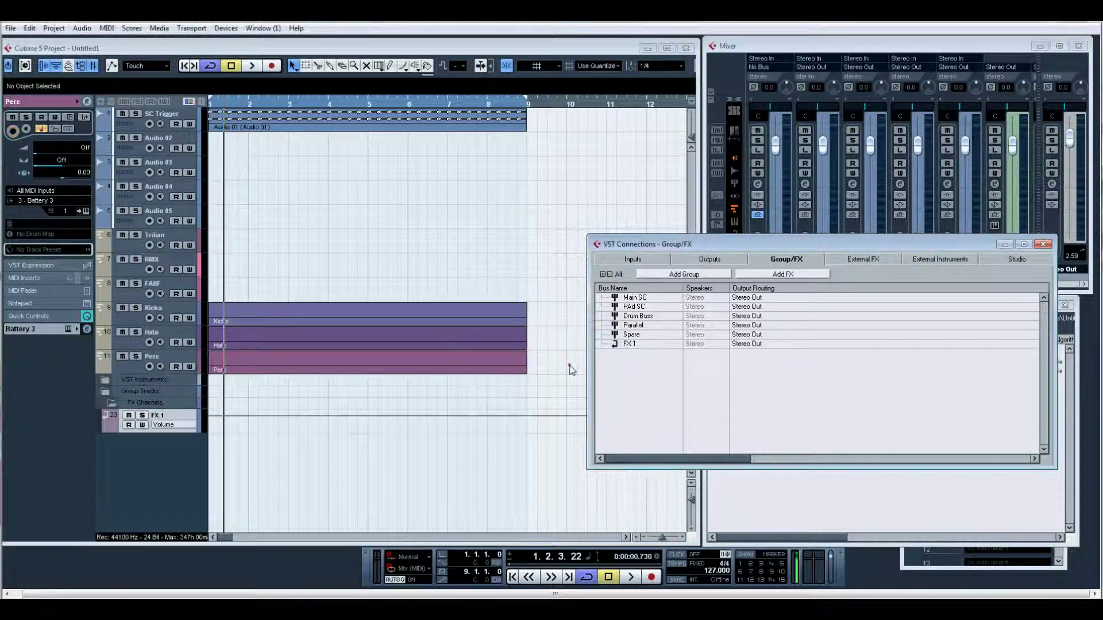
click(778, 275)
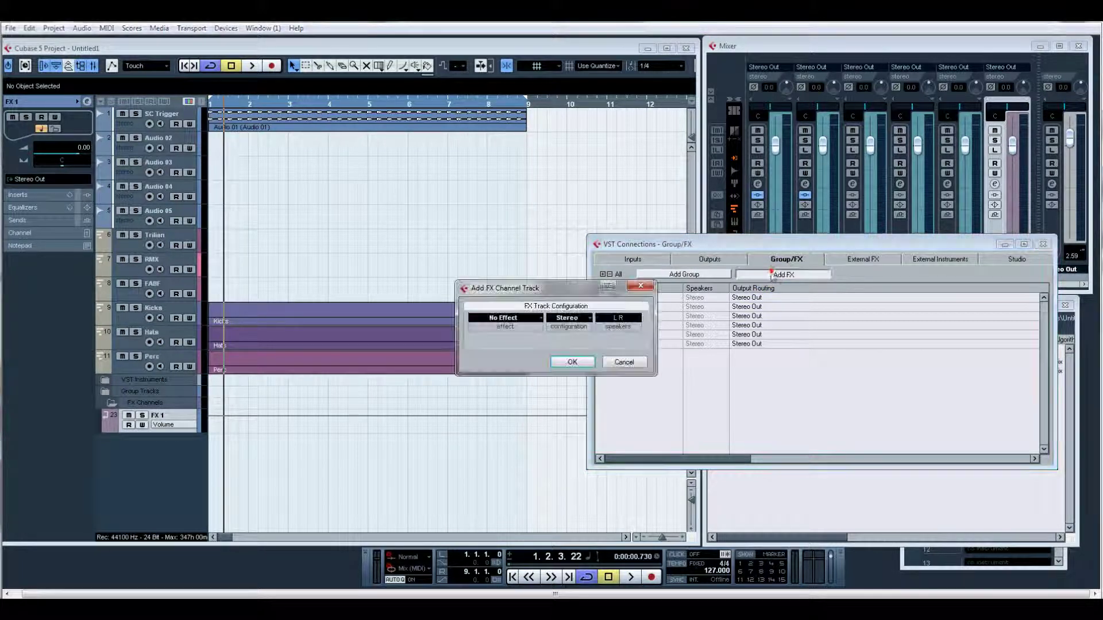
click(567, 363)
click(773, 275)
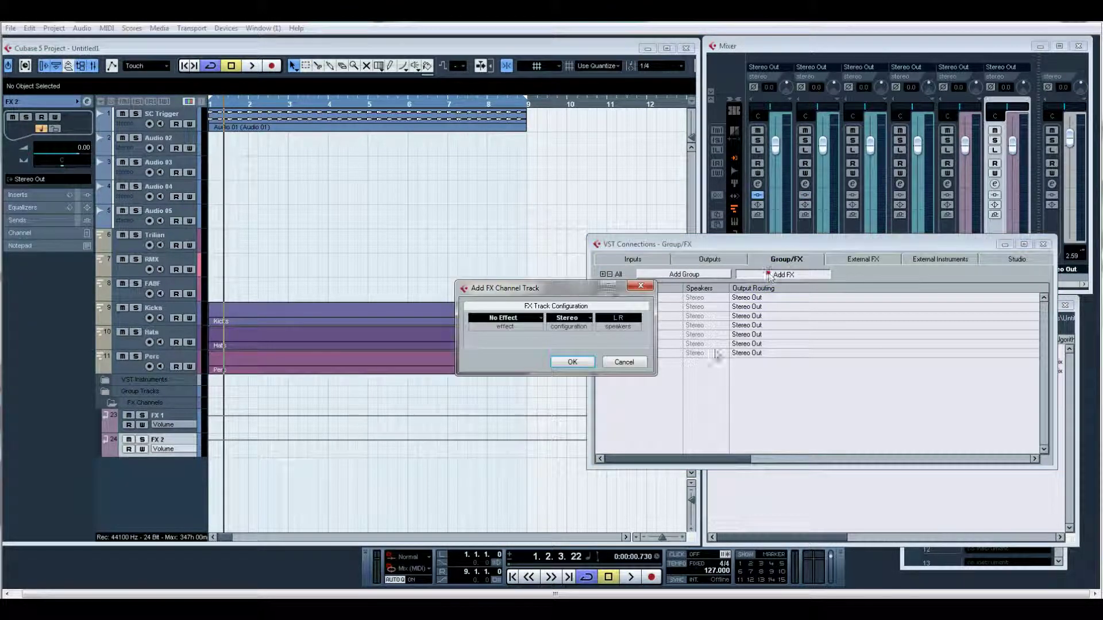
click(569, 363)
click(772, 275)
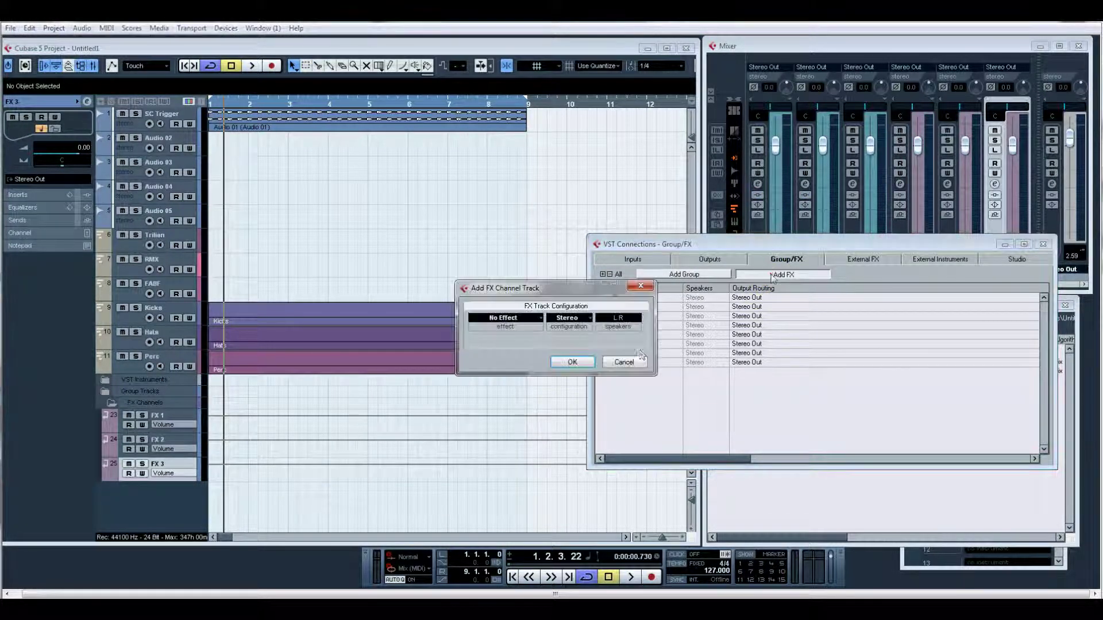
click(570, 363)
click(658, 393)
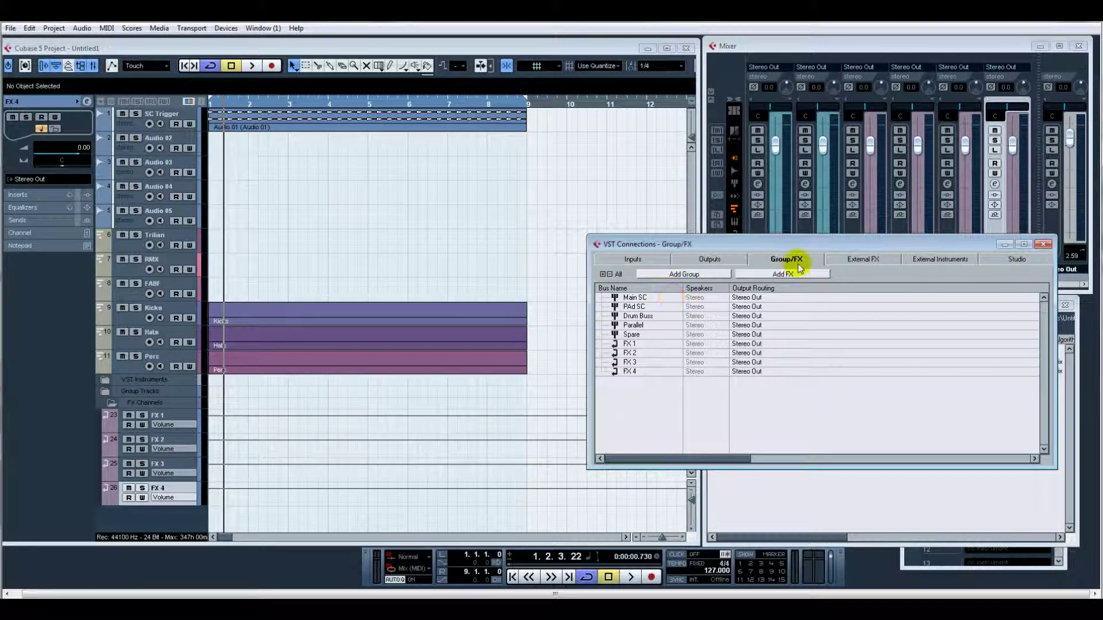
click(630, 352)
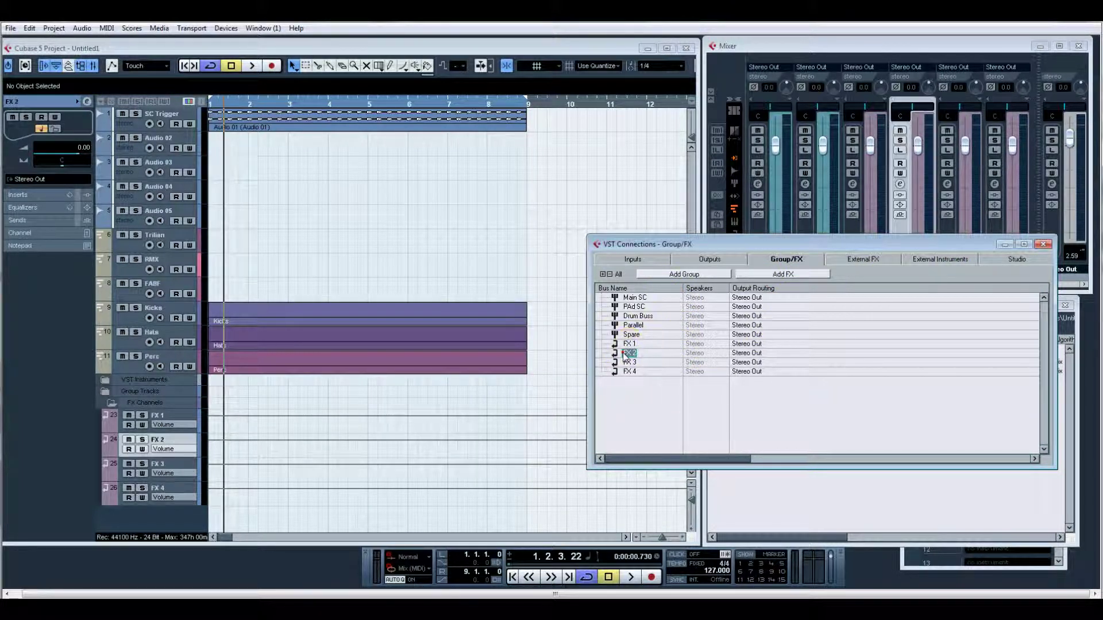
click(1043, 244)
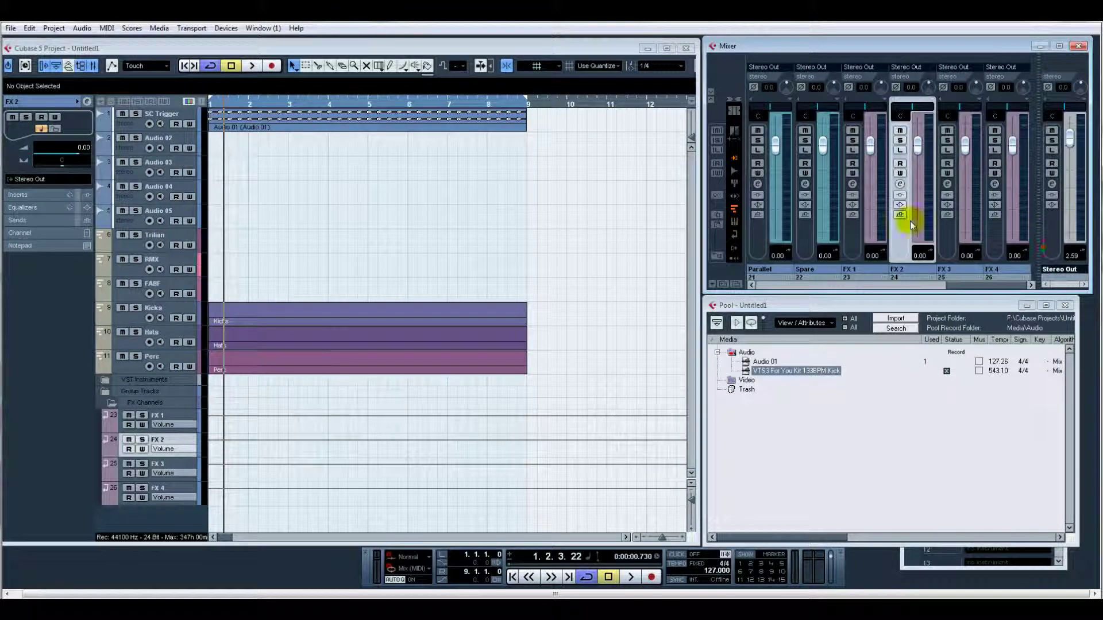
Put RVerb Stereo in the first insert slot of FX 1's channel settings
click(902, 185)
click(901, 185)
click(853, 184)
click(181, 277)
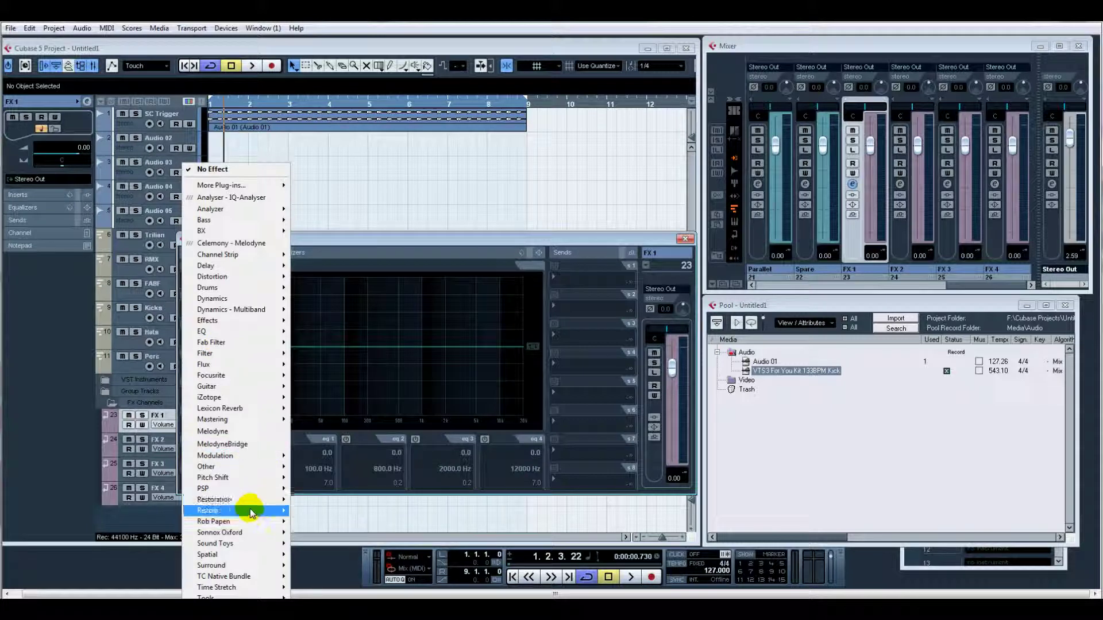
mouse_move(251, 511)
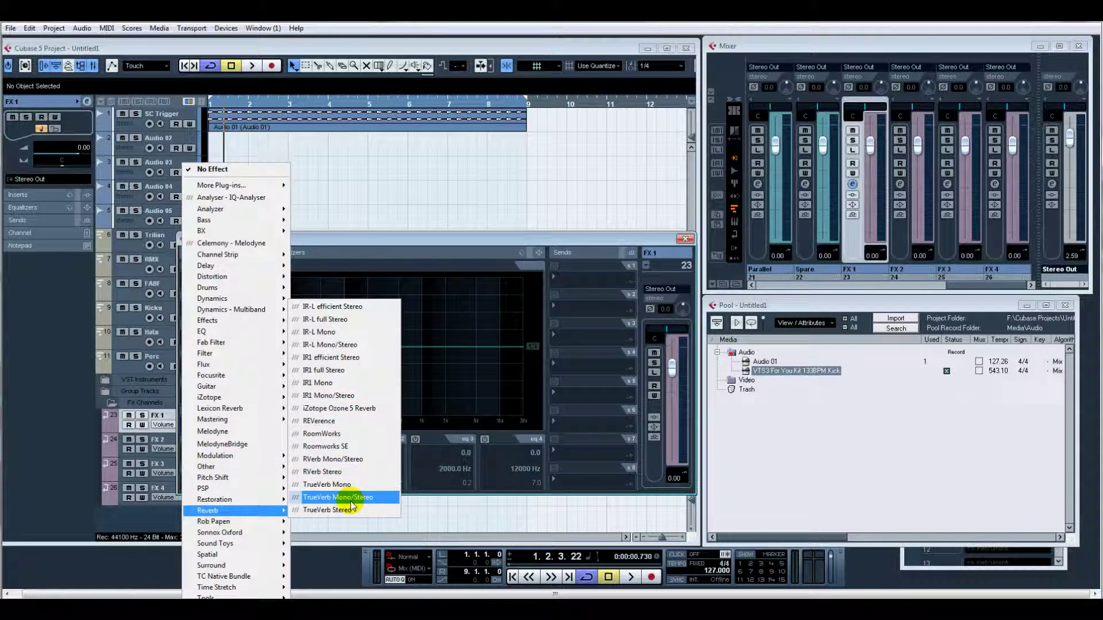
click(354, 471)
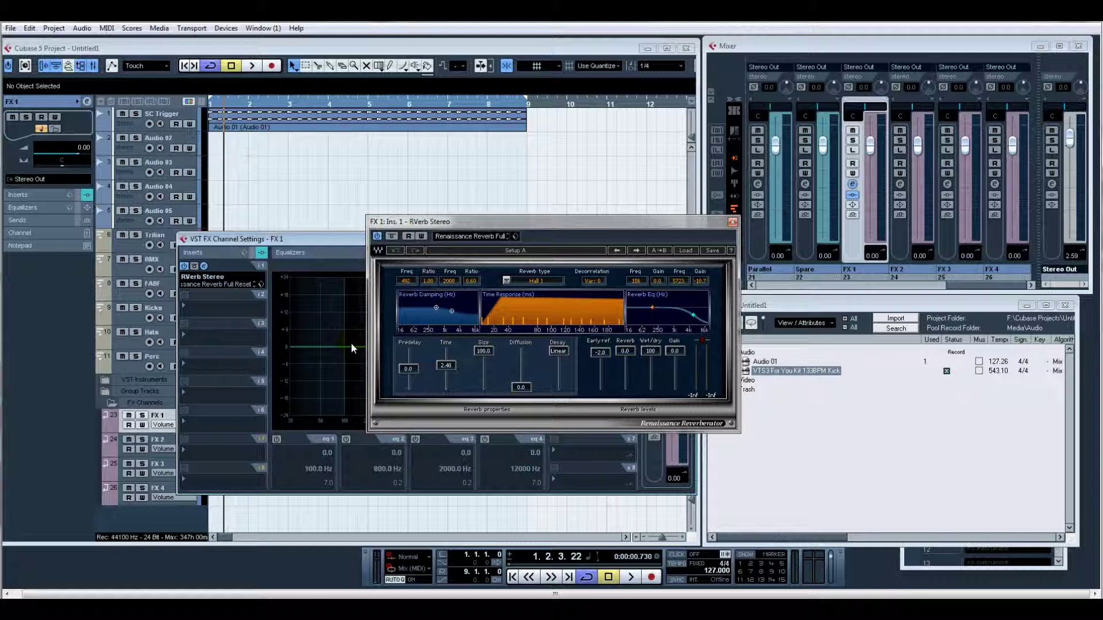
Load the Plates > Drum Plate preset into RVerb Stereo and close the plug-in panel
click(685, 250)
mouse_move(722, 339)
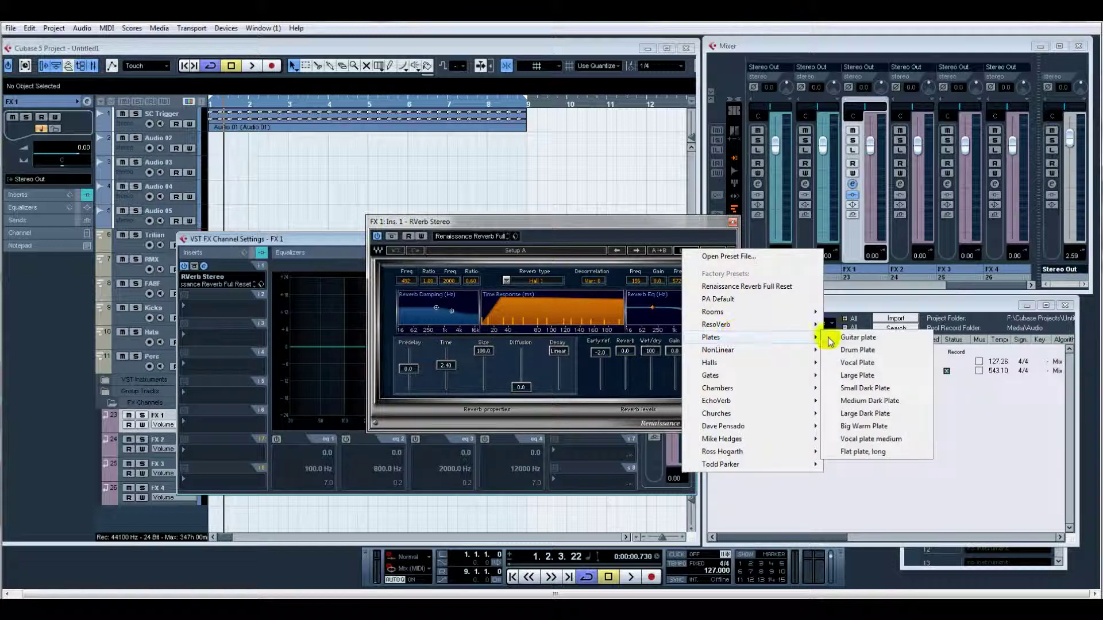
click(847, 351)
click(850, 353)
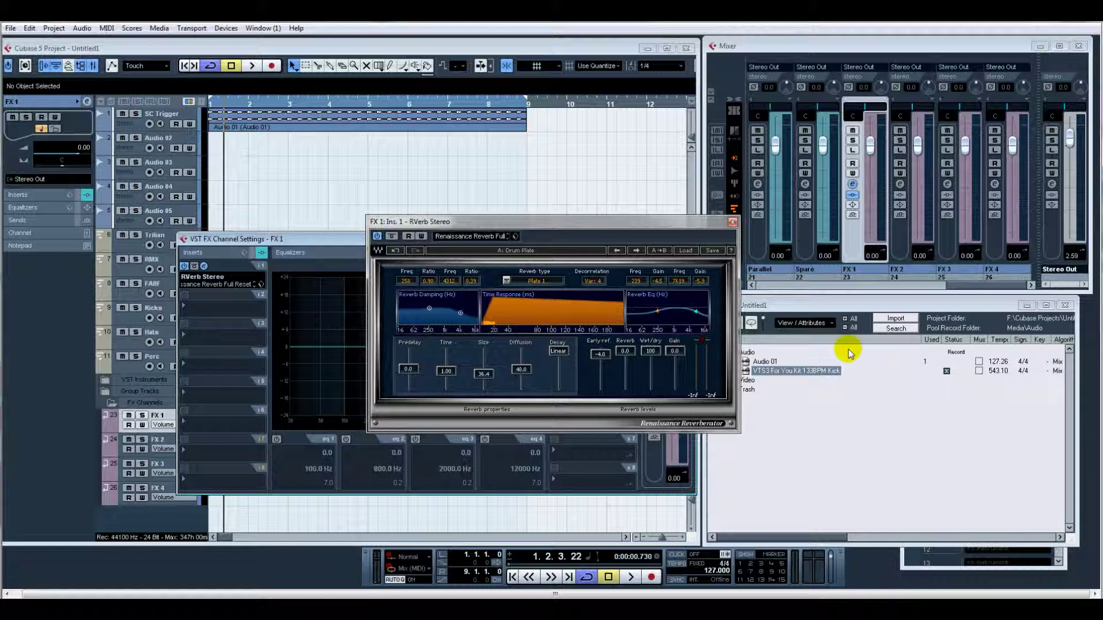
click(731, 222)
click(635, 262)
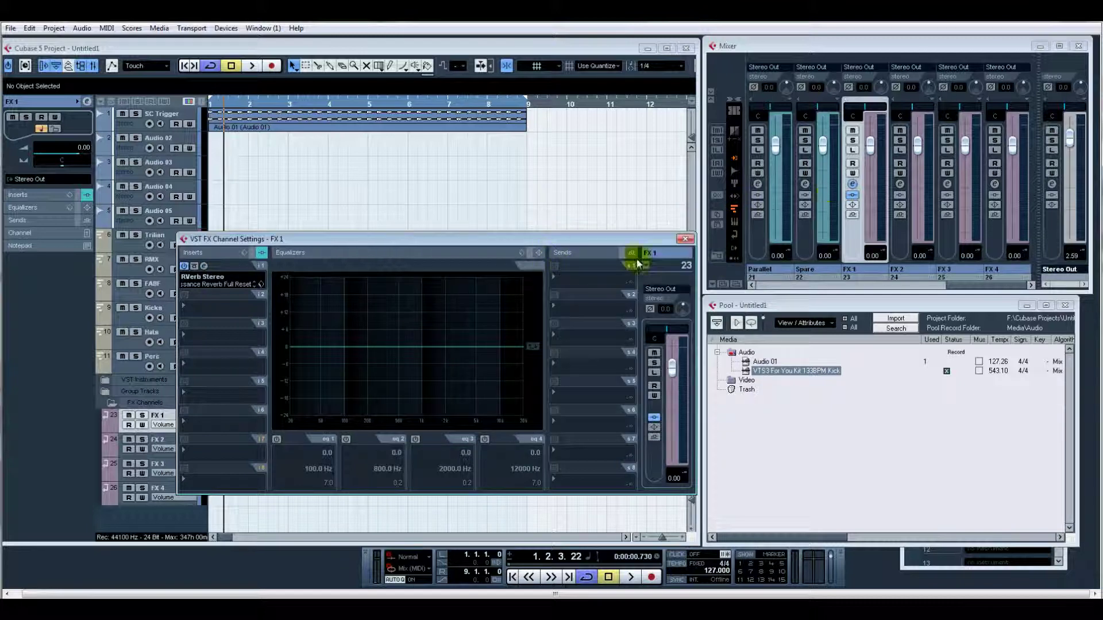
click(417, 443)
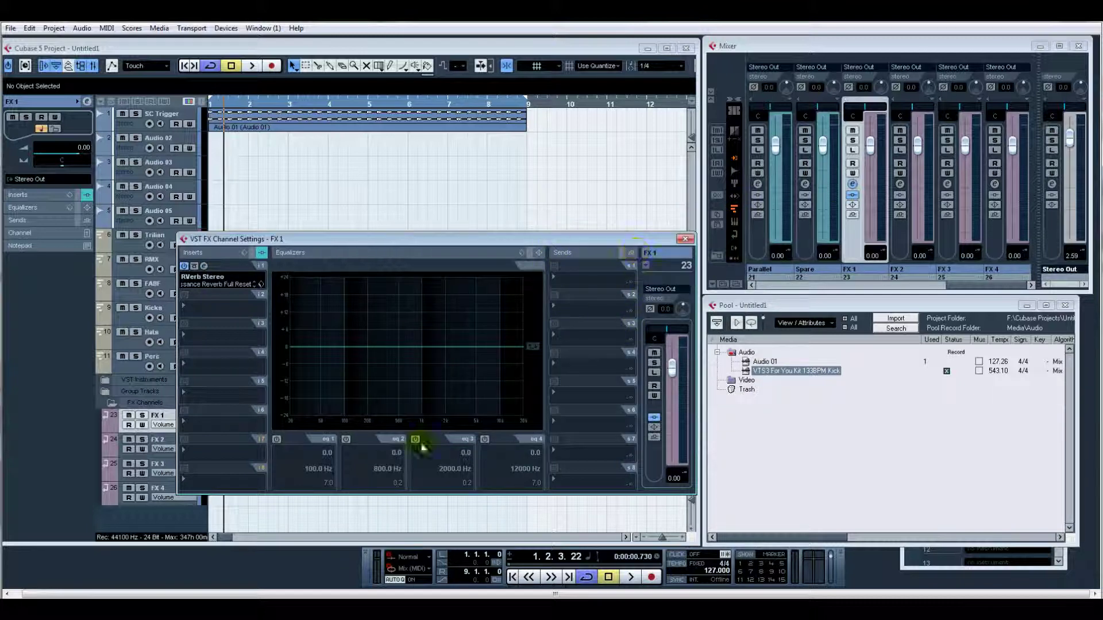
Show the Save/Load Selected Channels context menu in FX 1's channel settings window
right_click(217, 339)
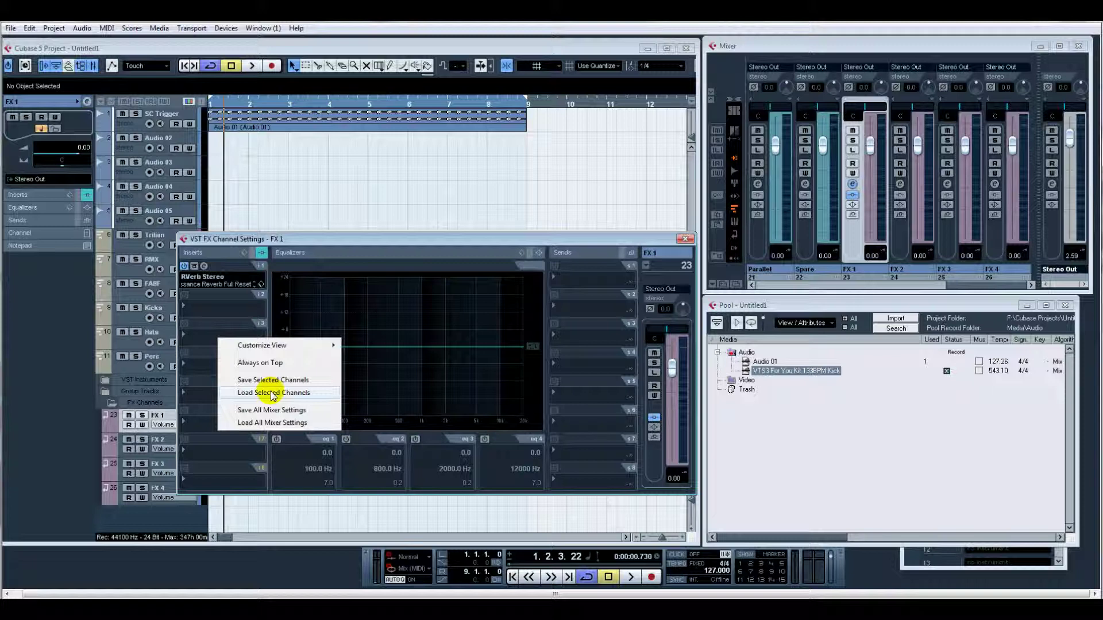
Close the Save/Load channel context menu without selecting any entry
click(534, 245)
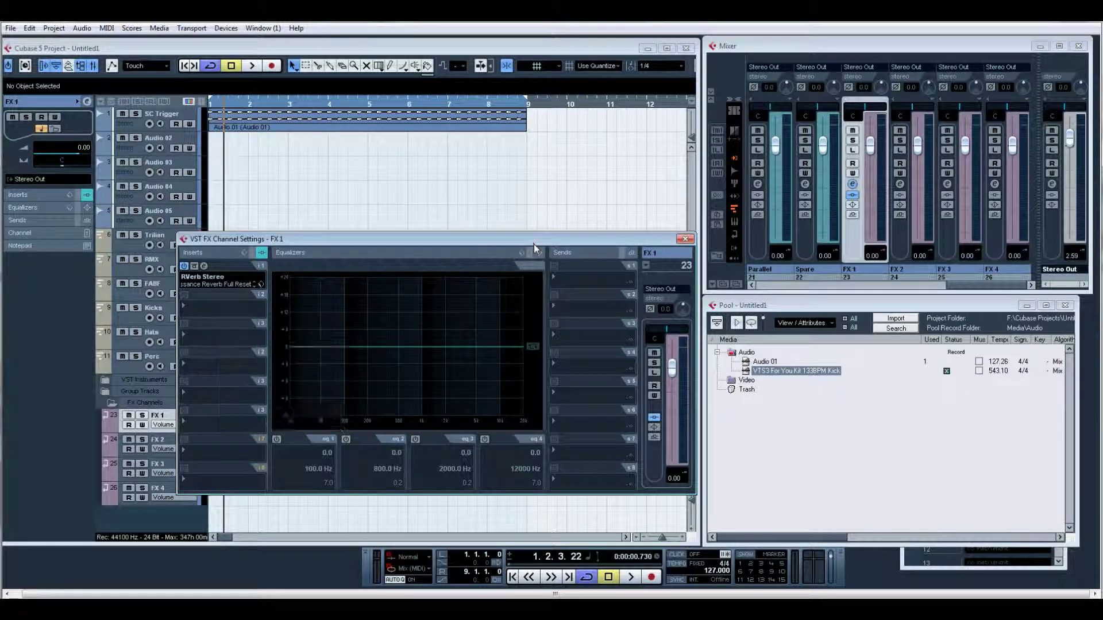